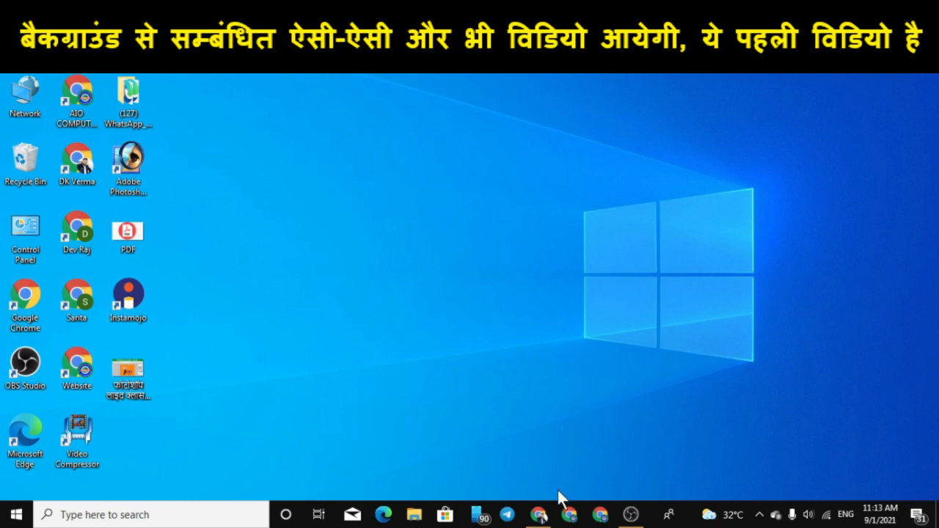
Look through the homework photos and messages posted in the ADCA - Master Classes group chat
click(544, 514)
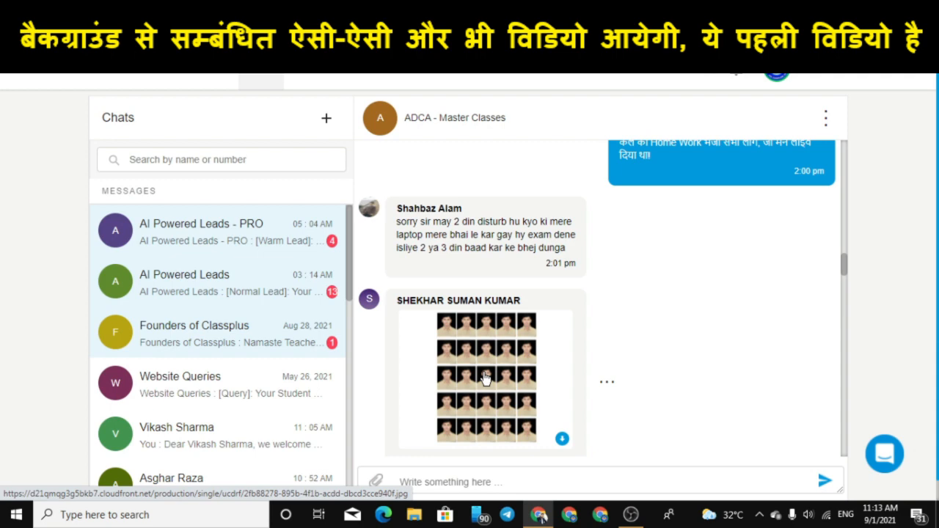
scroll(484, 377, down, 10)
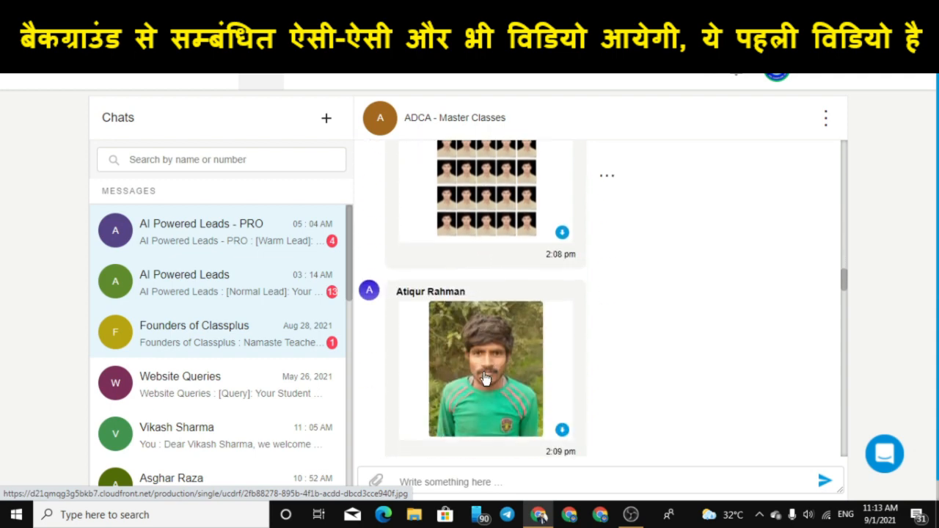
scroll(487, 294, down, 10)
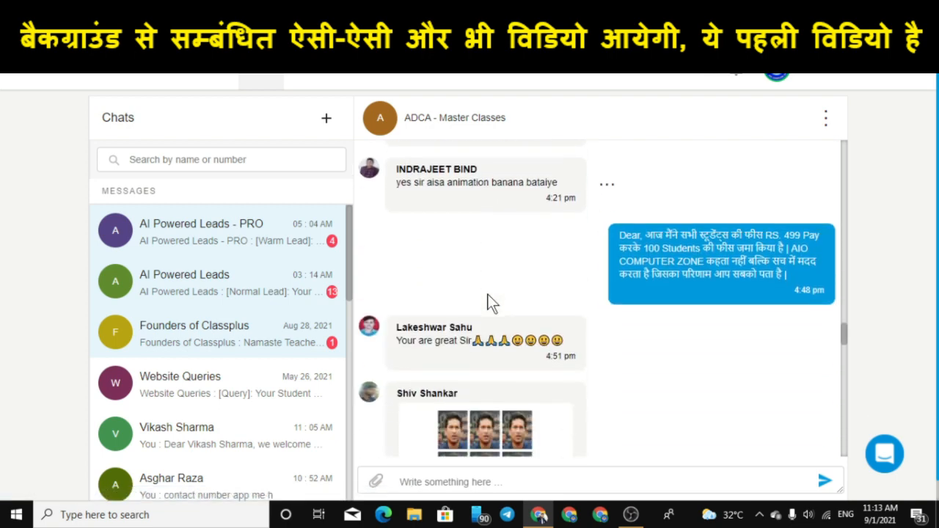
scroll(488, 293, down, 3)
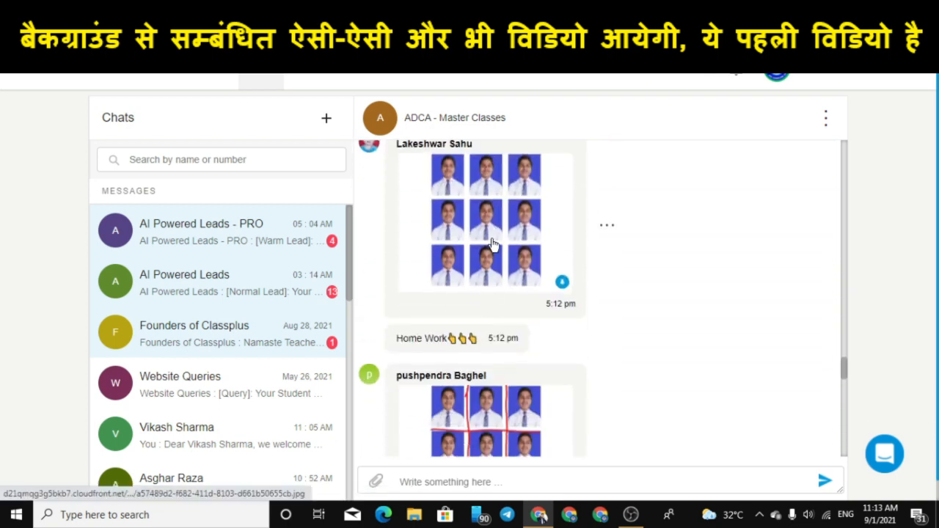
scroll(490, 253, up, 2)
scroll(490, 319, down, 5)
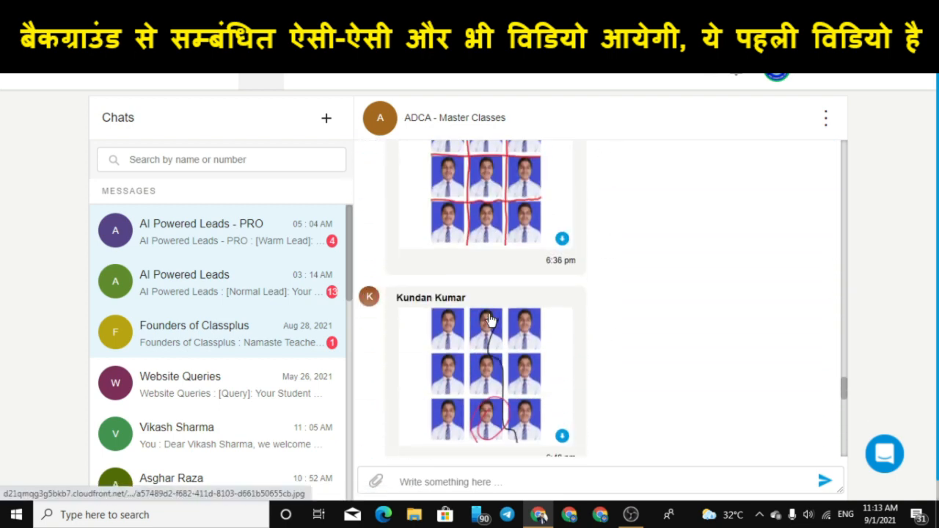
scroll(490, 319, down, 7)
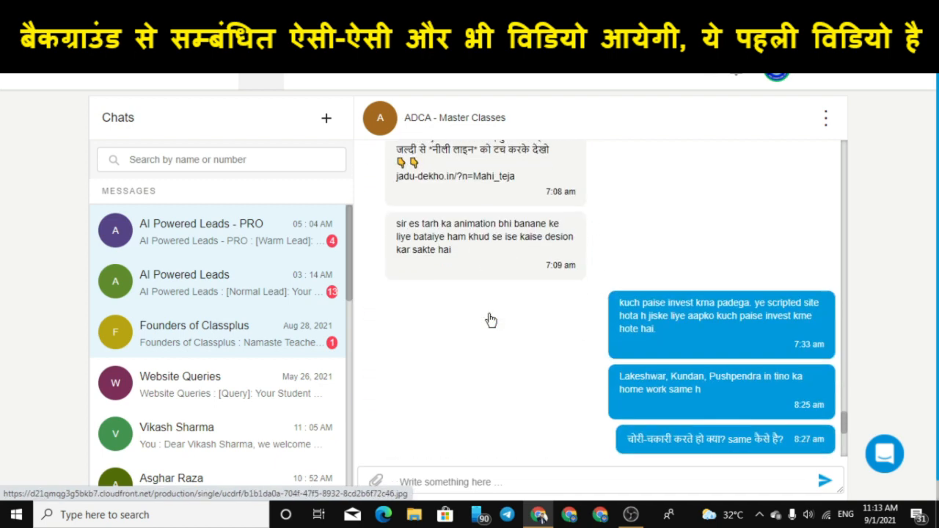
scroll(491, 320, up, 5)
scroll(490, 320, up, 8)
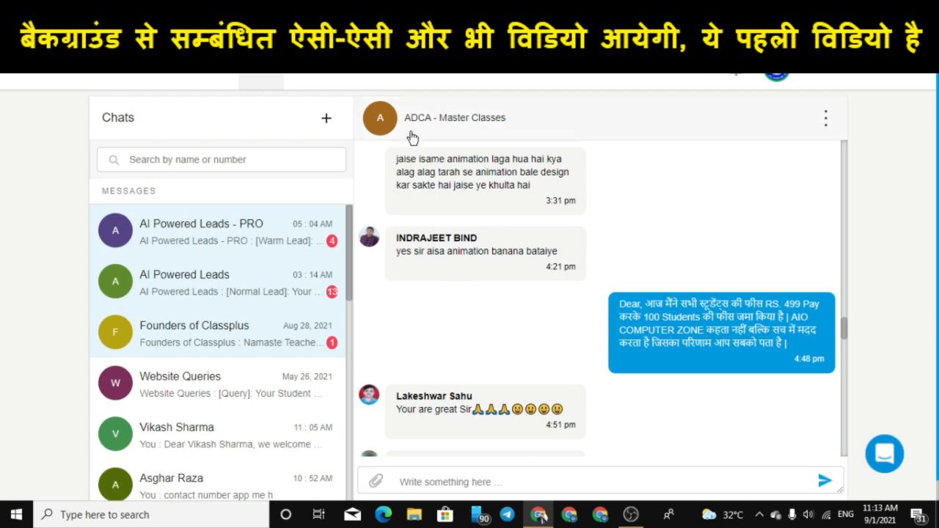
scroll(498, 231, up, 10)
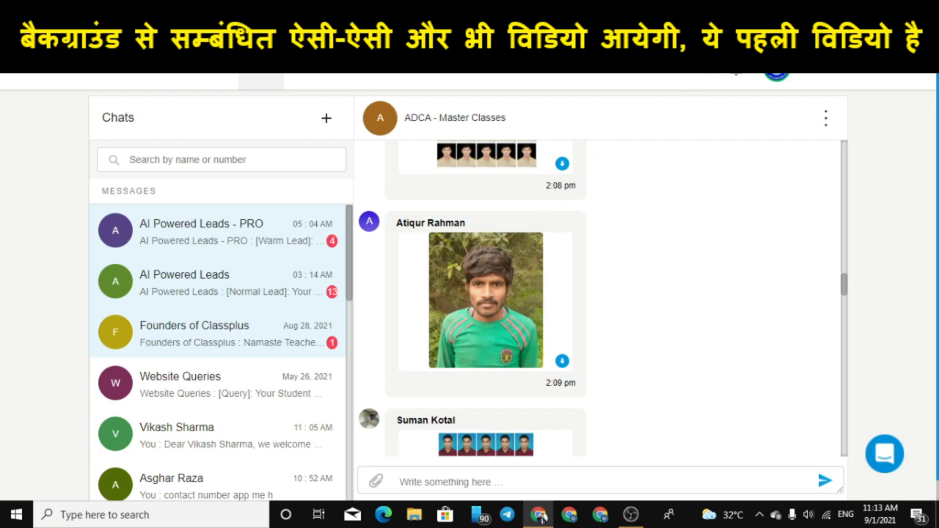
Leave the chat for the desktop and launch Adobe Photoshop 7.0
click(540, 514)
right_click(449, 138)
click(496, 180)
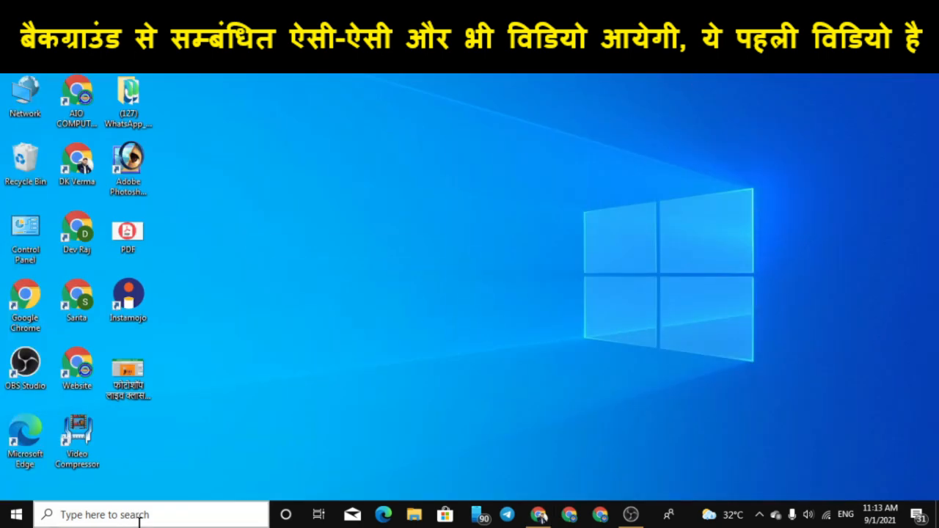
click(135, 515)
text(pho)
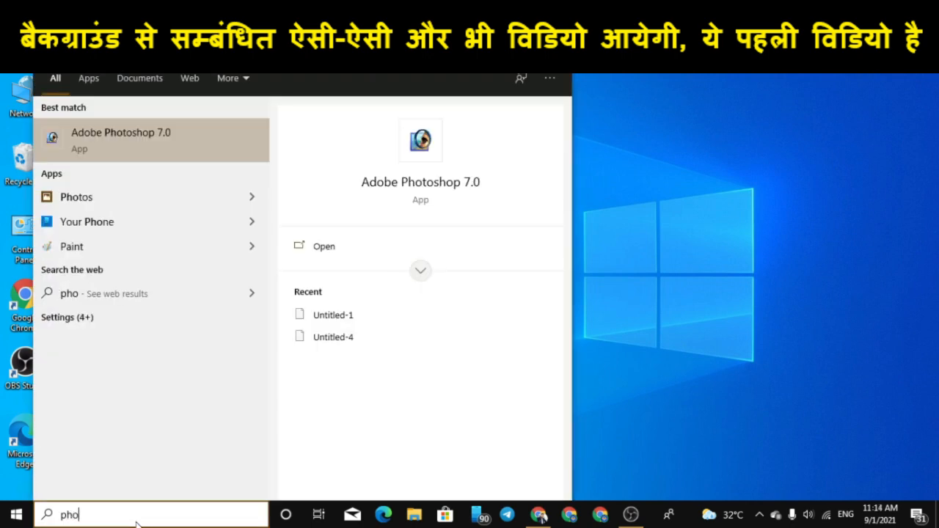
click(95, 152)
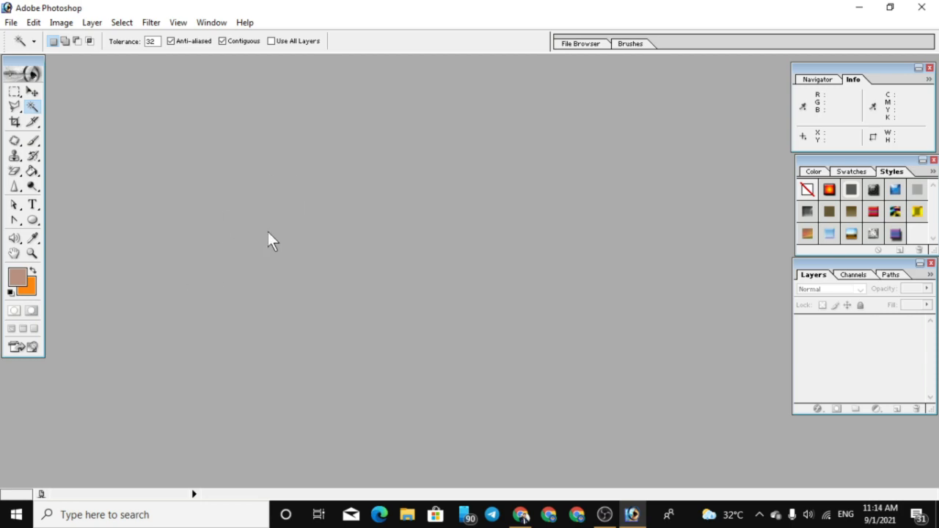
click(610, 518)
click(610, 518)
double_click(442, 217)
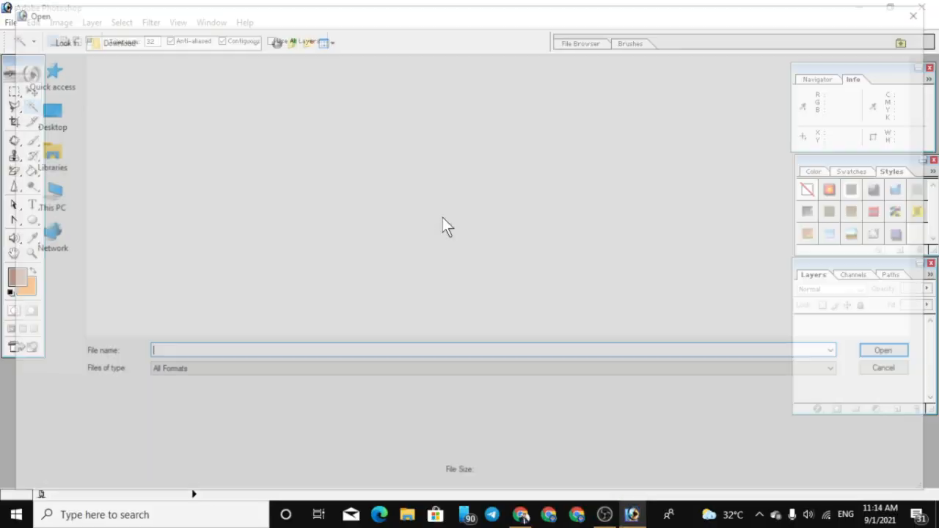
scroll(447, 235, down, 5)
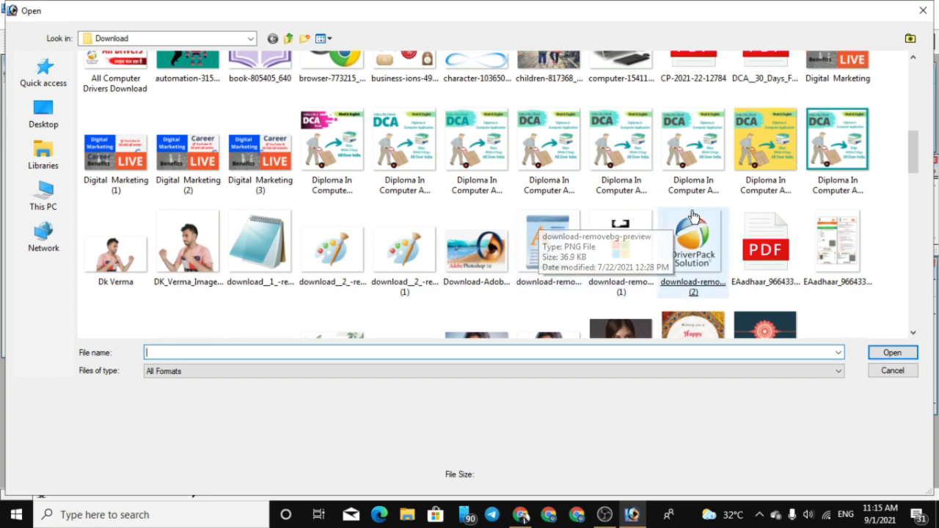
drag(914, 158, 917, 203)
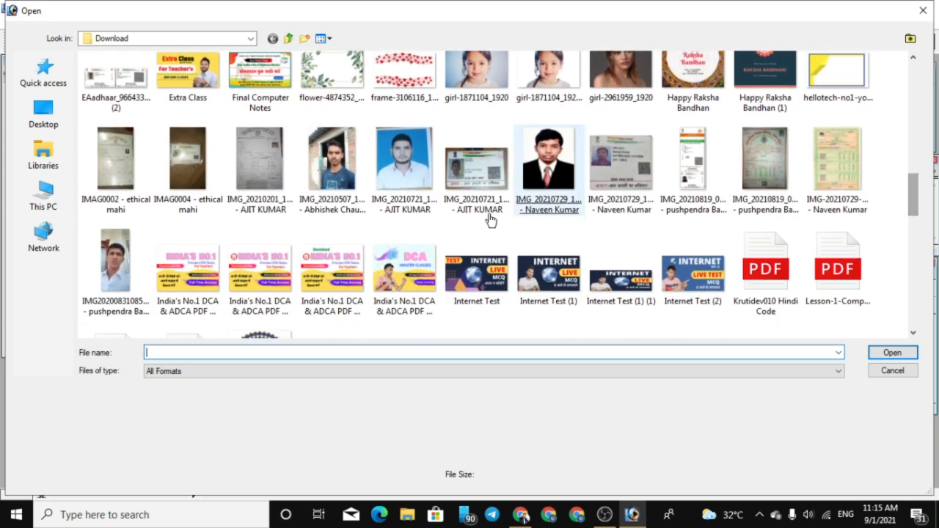
click(122, 274)
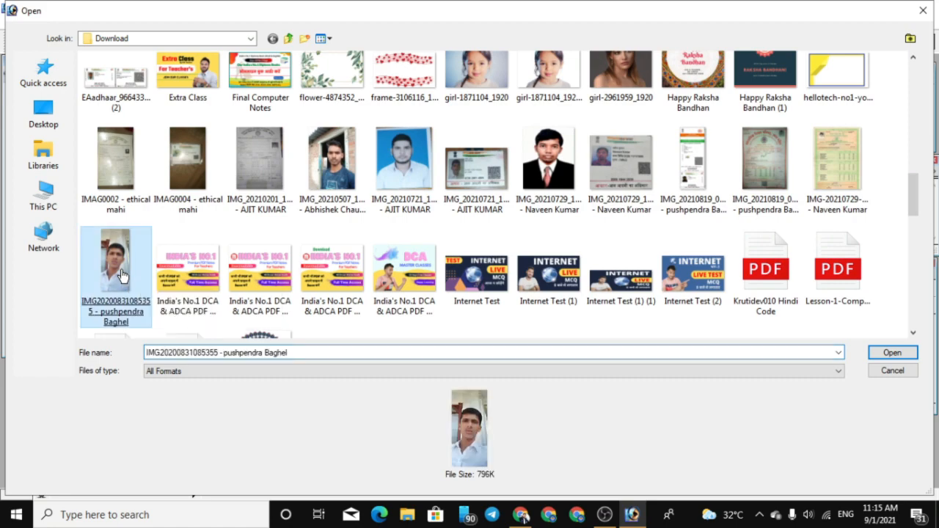
double_click(121, 274)
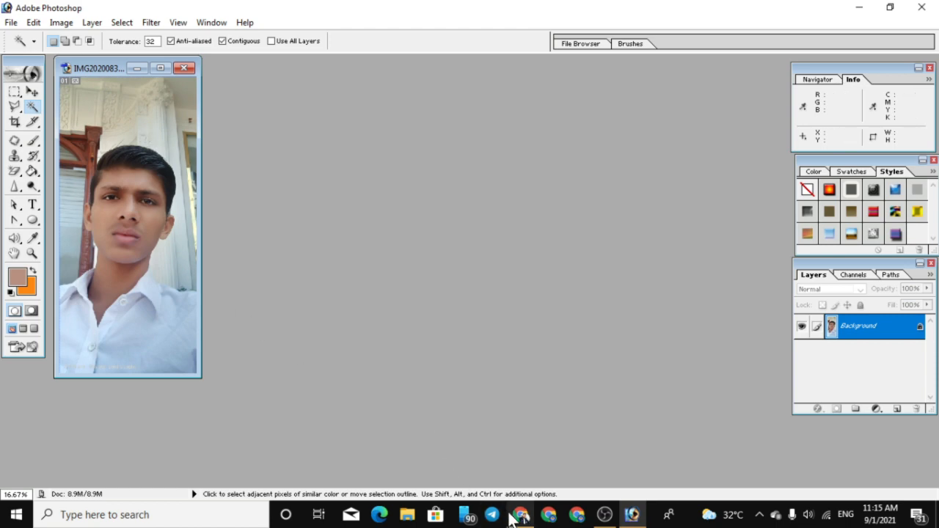
click(520, 514)
scroll(541, 435, down, 5)
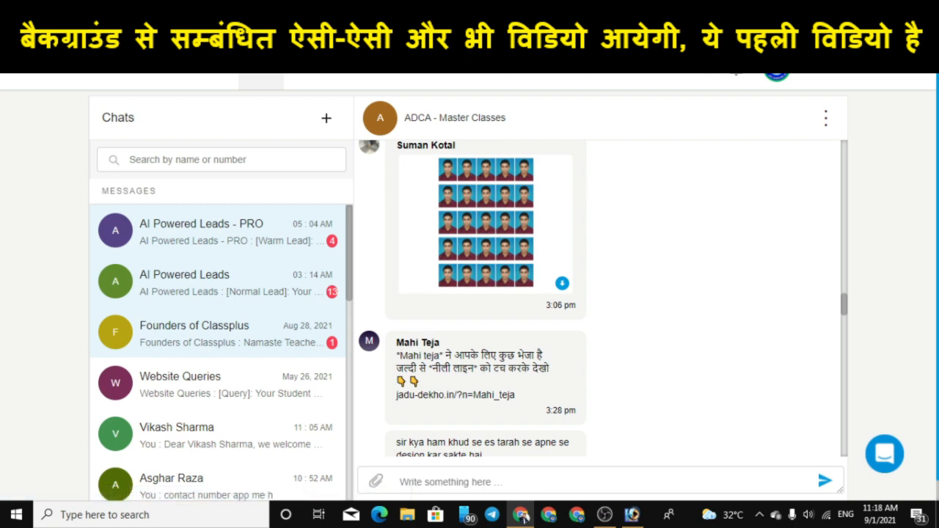
key(ctrl+t)
Switch back to Photoshop and duplicate the Background layer as Background copy
click(640, 516)
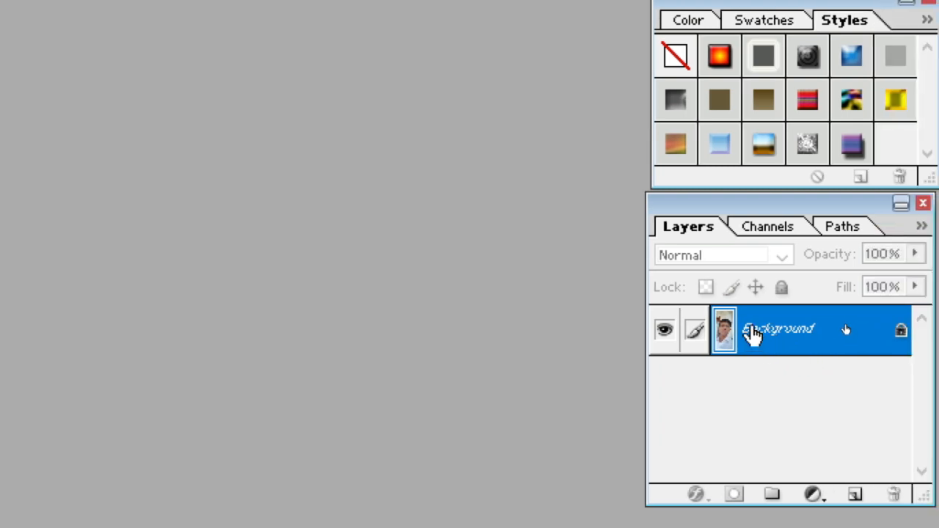
right_click(846, 328)
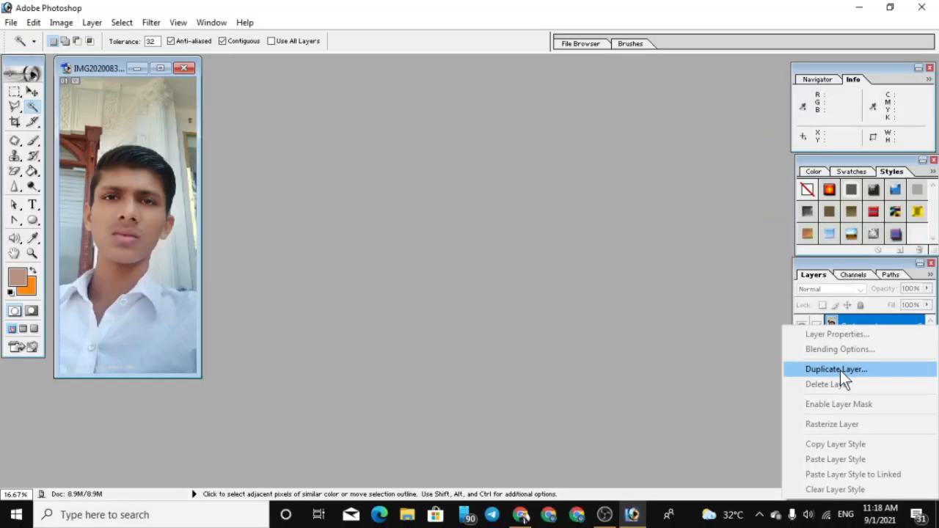
click(734, 415)
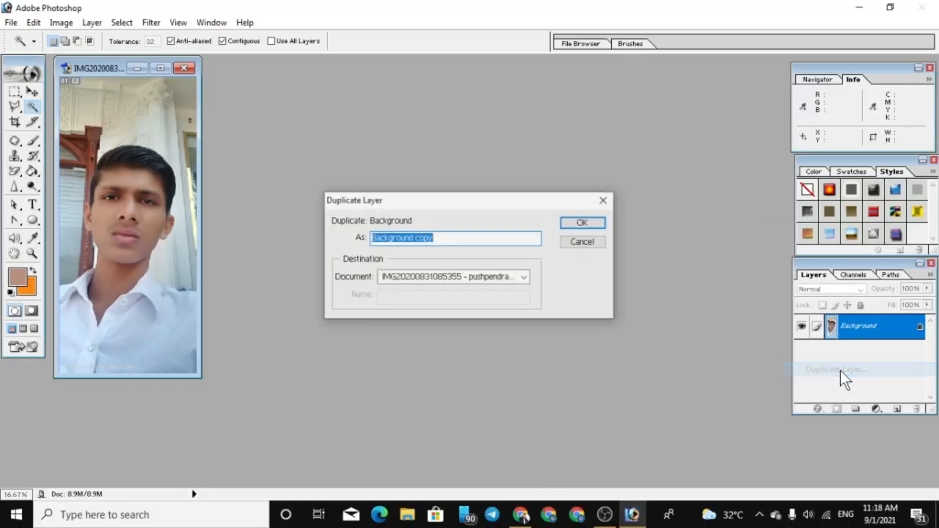
click(566, 226)
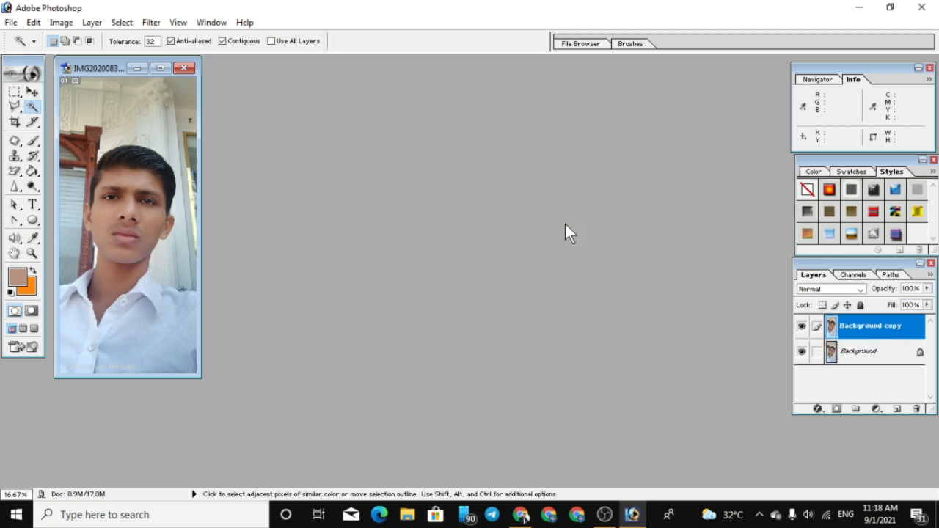
Maximize the photo's window and enlarge the view to 66.67%, centred on the hair and face
drag(114, 68, 267, 69)
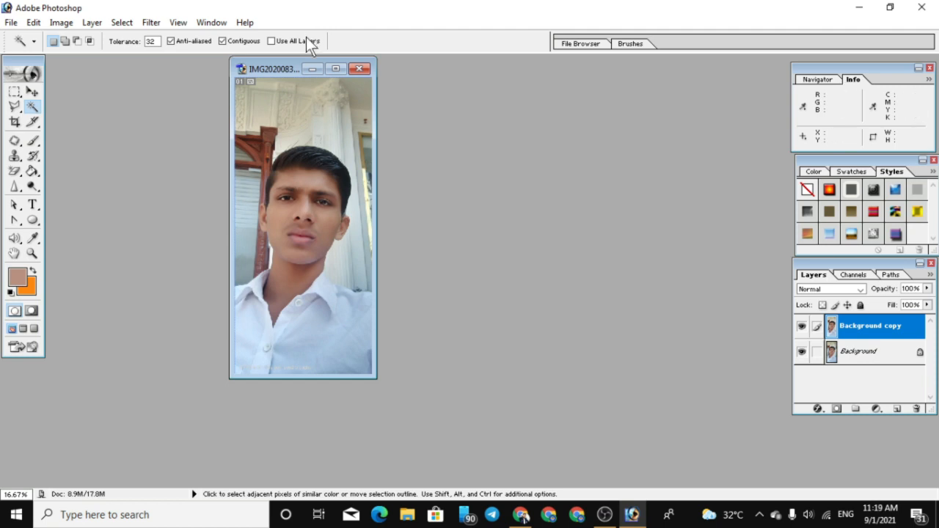
click(331, 69)
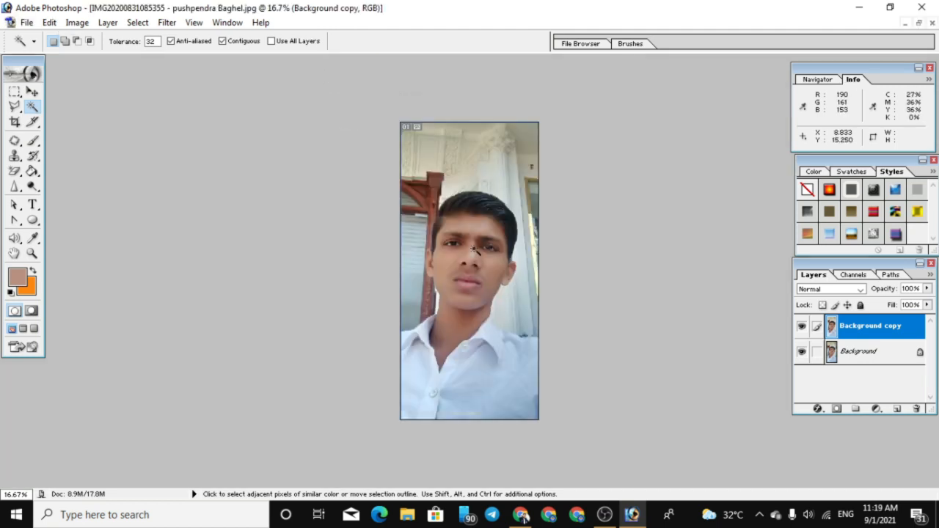
ctrl+click(475, 251)
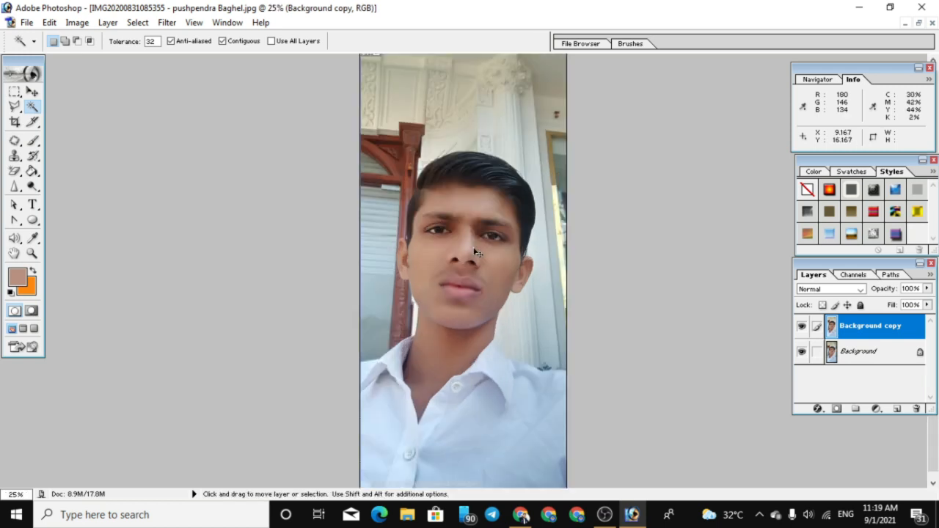
ctrl+click(475, 250)
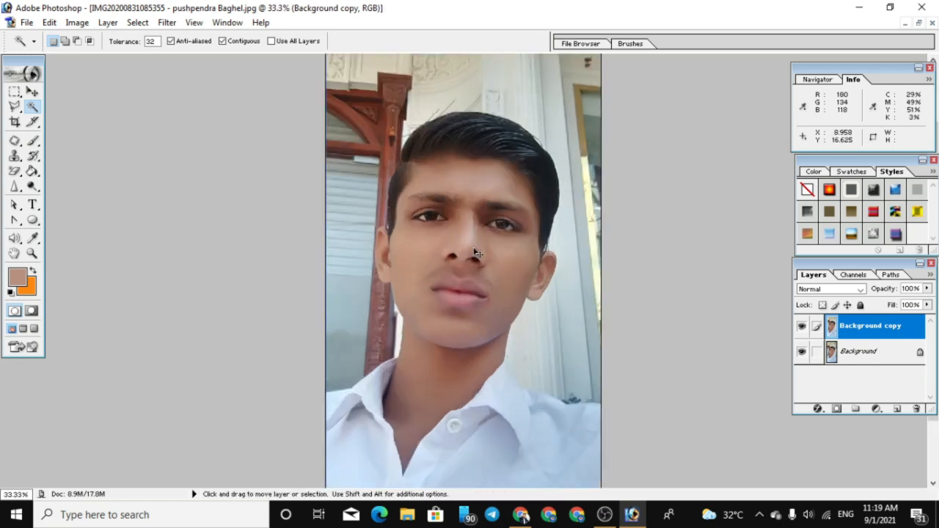
ctrl+click(475, 252)
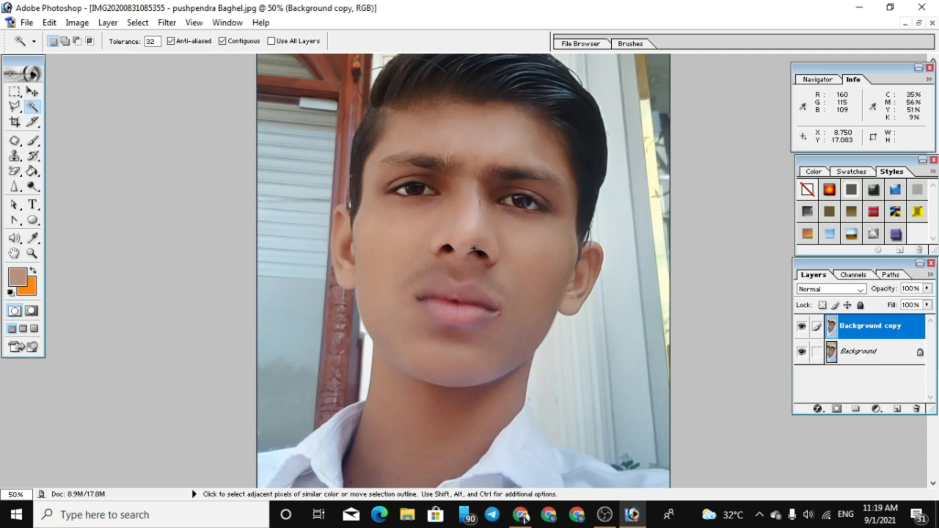
ctrl+click(475, 250)
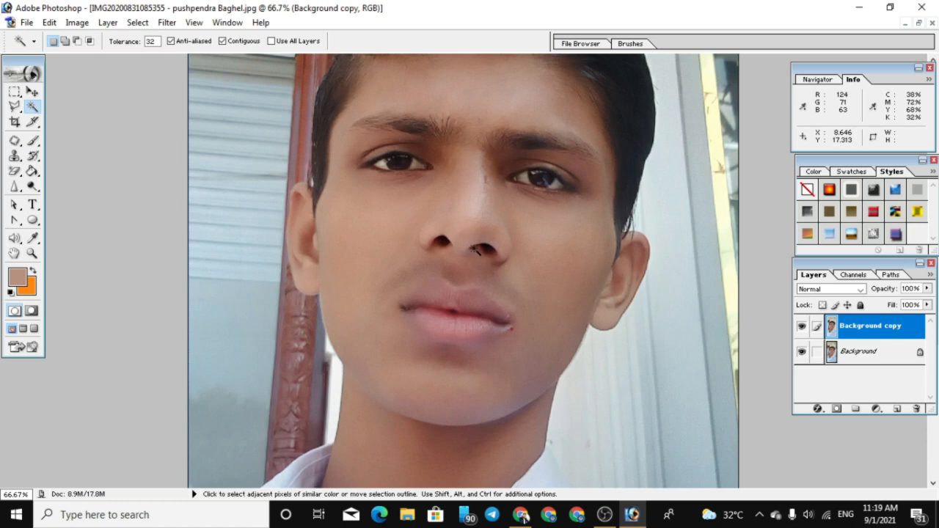
click(14, 255)
drag(531, 217, 491, 410)
mouse_move(496, 240)
mouse_down()
mouse_move(477, 338)
mouse_move(526, 308)
mouse_move(509, 168)
mouse_move(502, 228)
mouse_up()
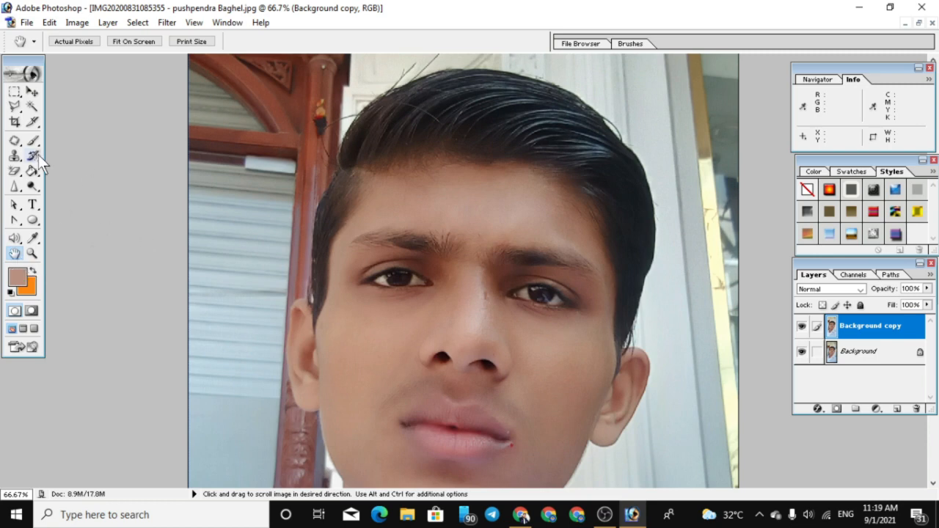
Try a rough Polygonal Lasso selection from outside the photo along the hairline and across the forehead
click(21, 109)
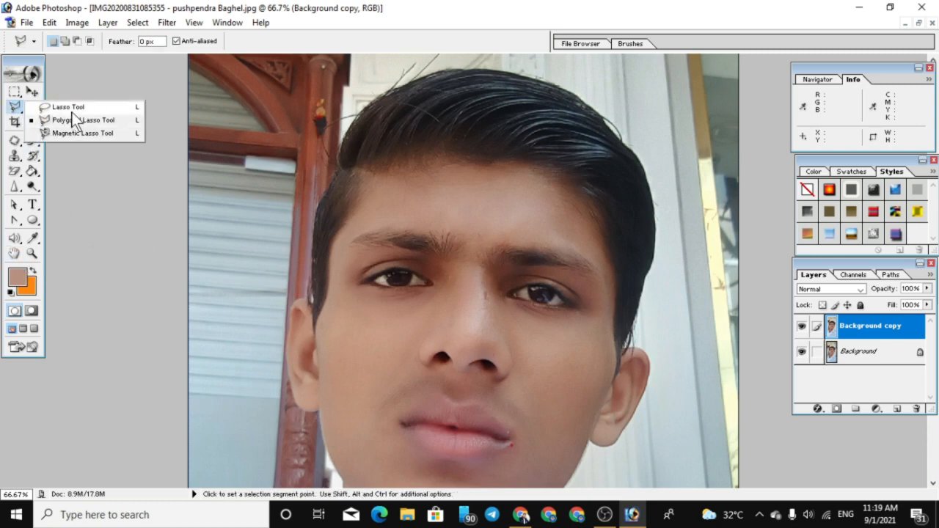
click(106, 184)
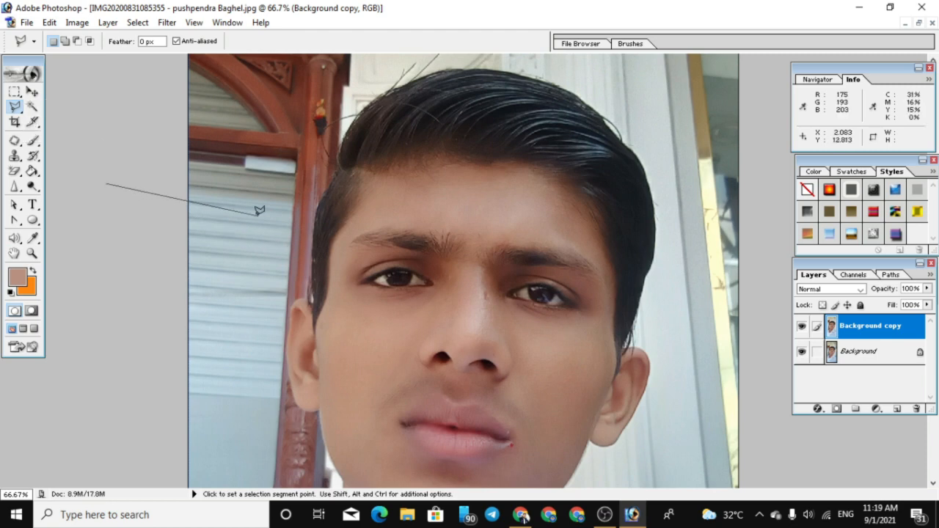
click(317, 249)
click(342, 173)
click(408, 148)
click(502, 145)
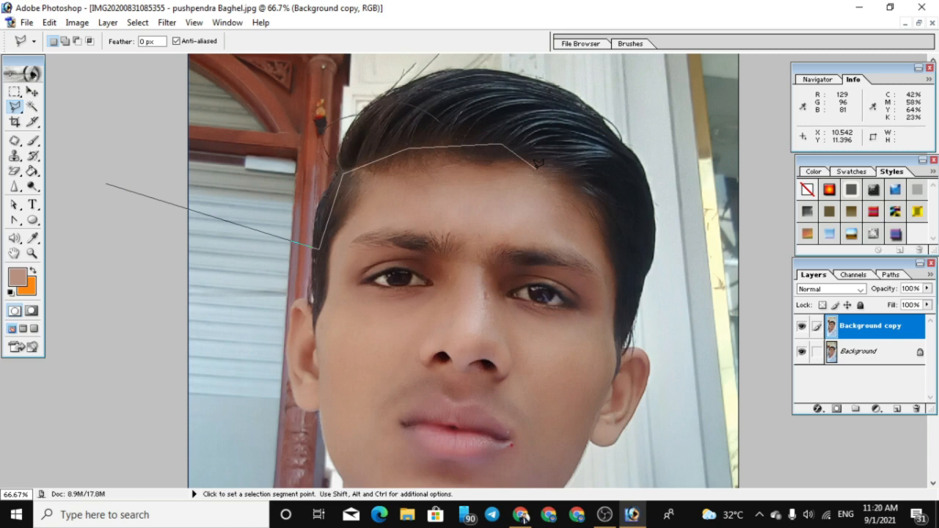
double_click(538, 164)
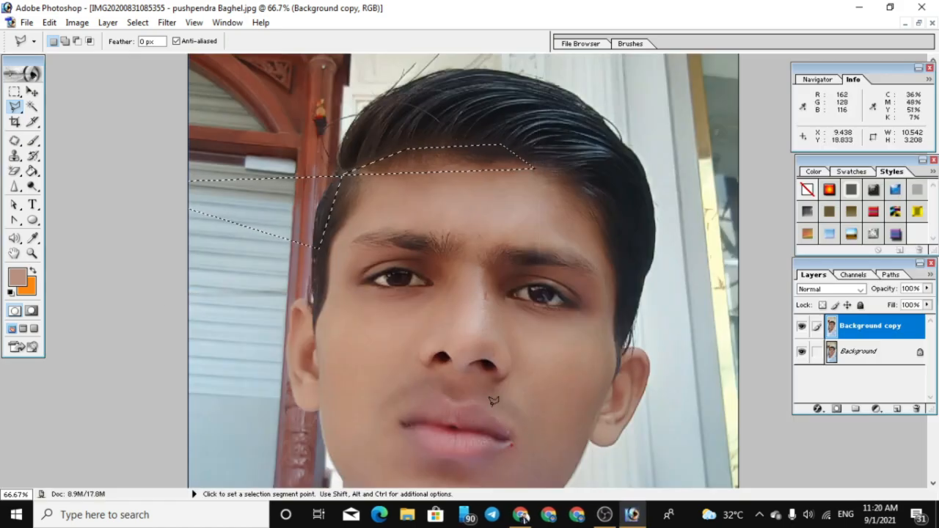
Clear the rough selection across the hairline and forehead
click(14, 254)
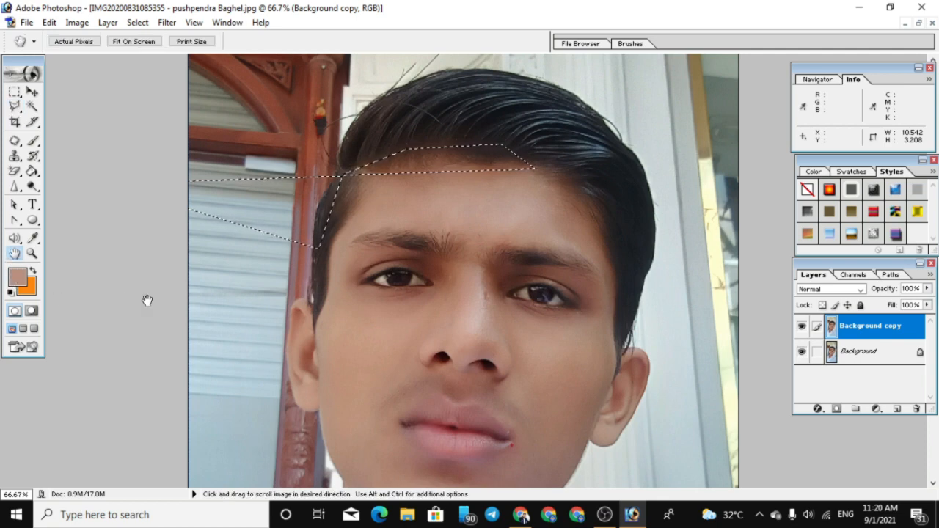
drag(420, 328, 444, 273)
drag(447, 310, 459, 352)
click(14, 107)
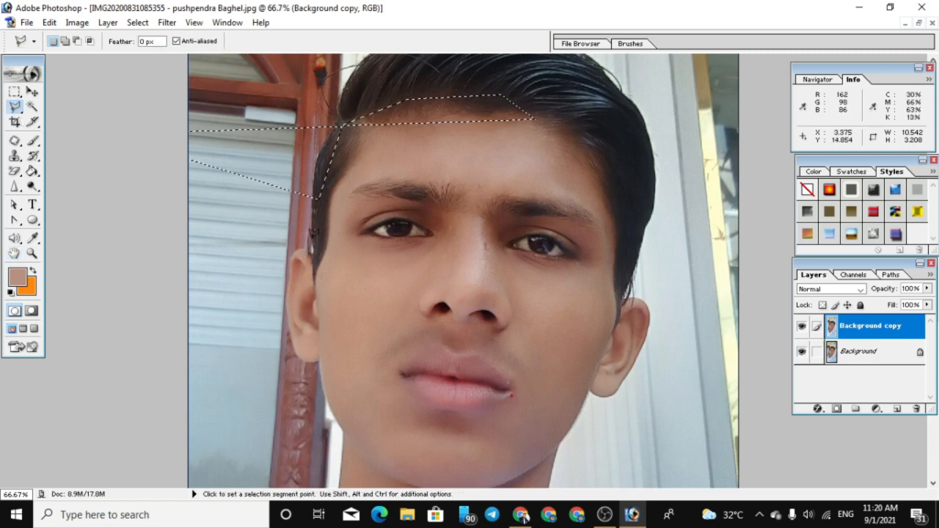
key(ctrl+d)
Try a rough Polygonal Lasso selection around both eyes and the bridge of the nose
click(368, 235)
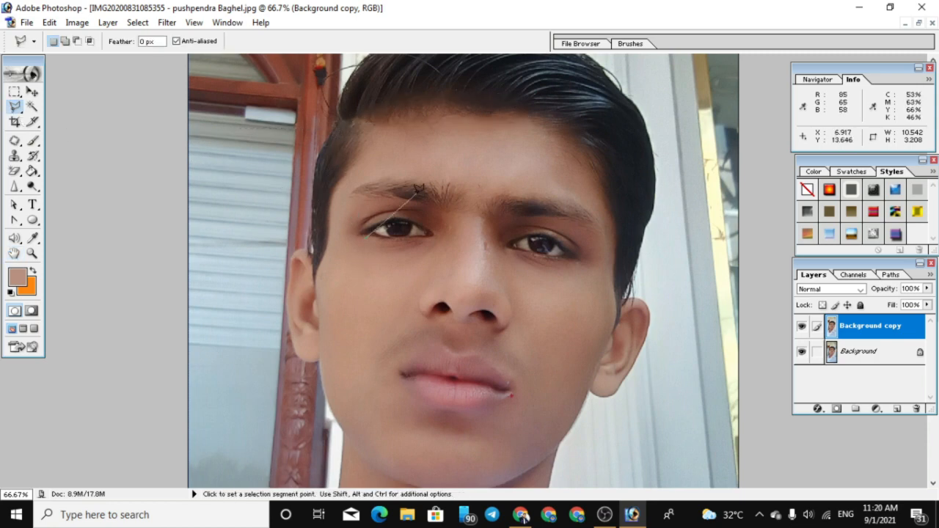
click(427, 189)
click(538, 185)
click(577, 265)
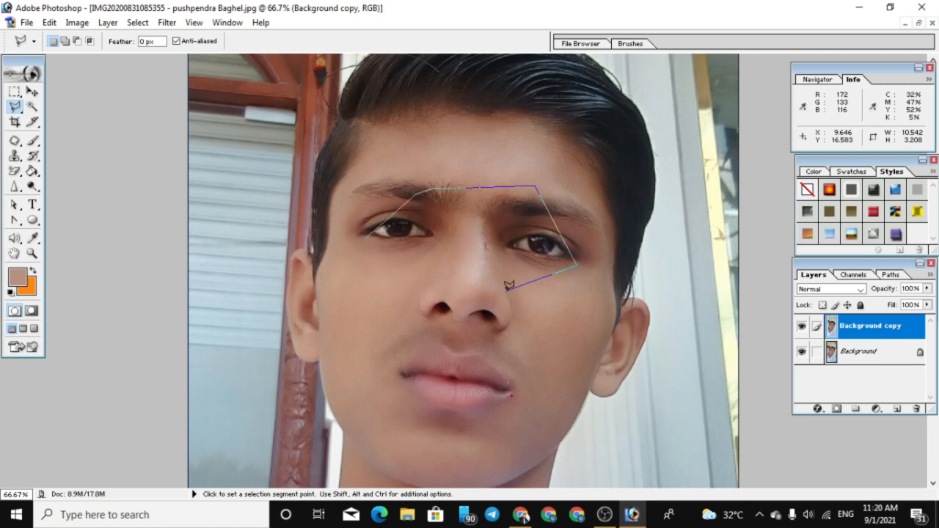
double_click(508, 286)
key(F6)
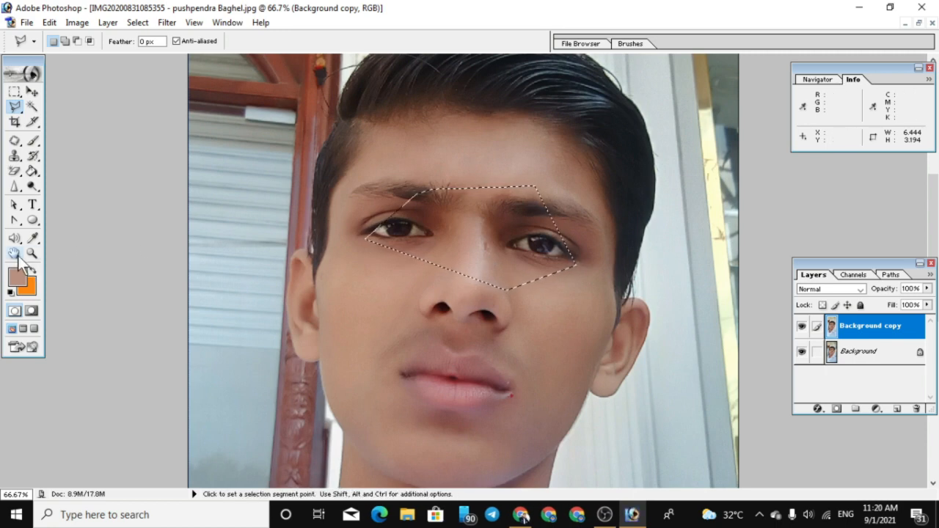
key(F6)
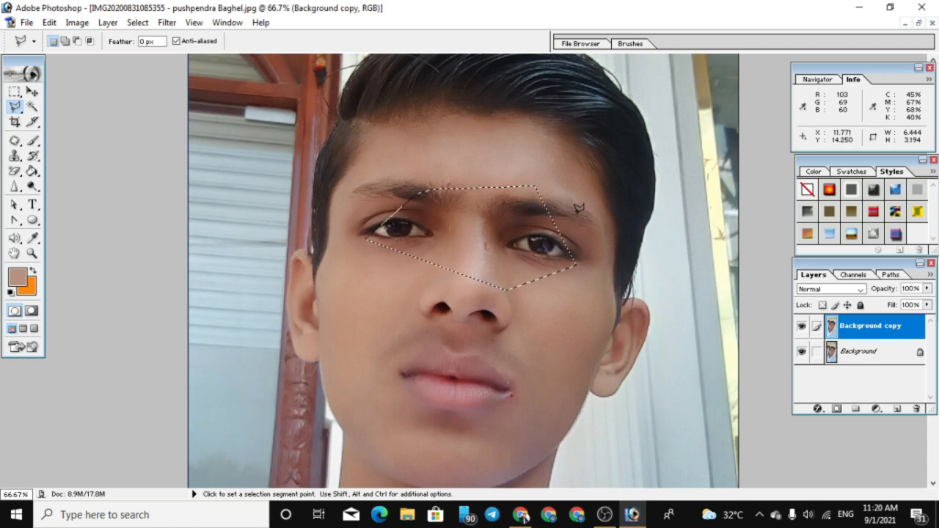
click(14, 253)
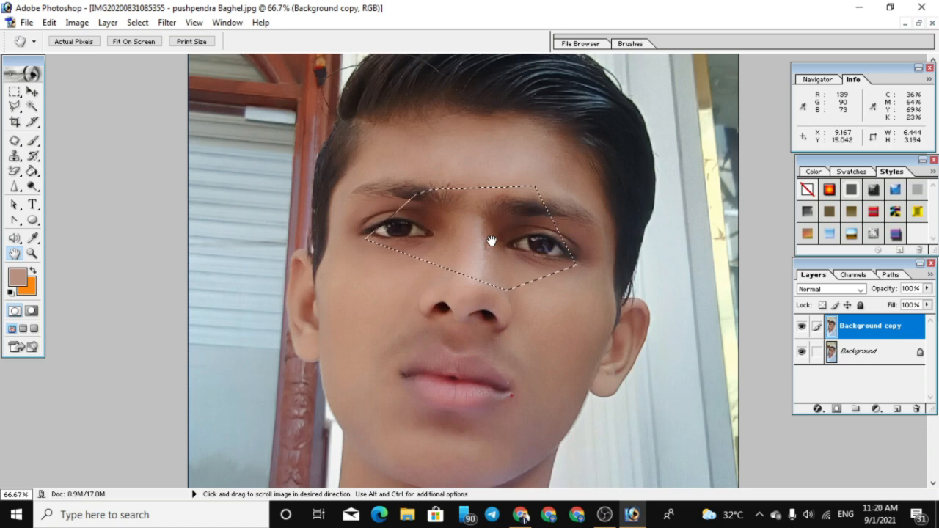
drag(506, 325, 497, 250)
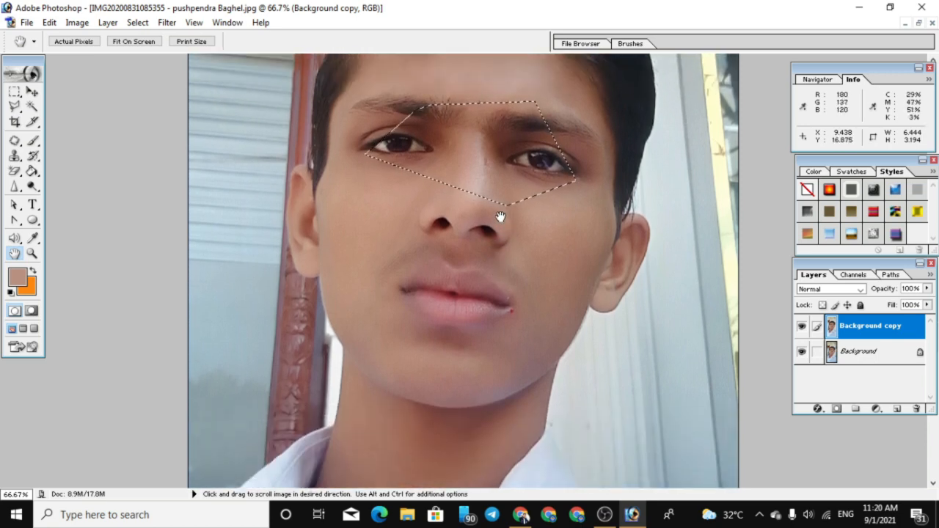
scroll(502, 218, up, 2)
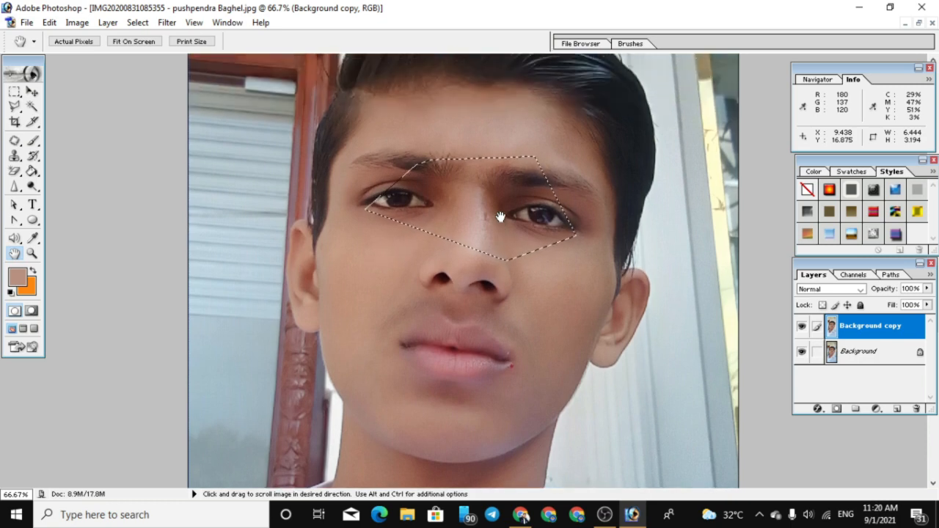
key(ctrl+d)
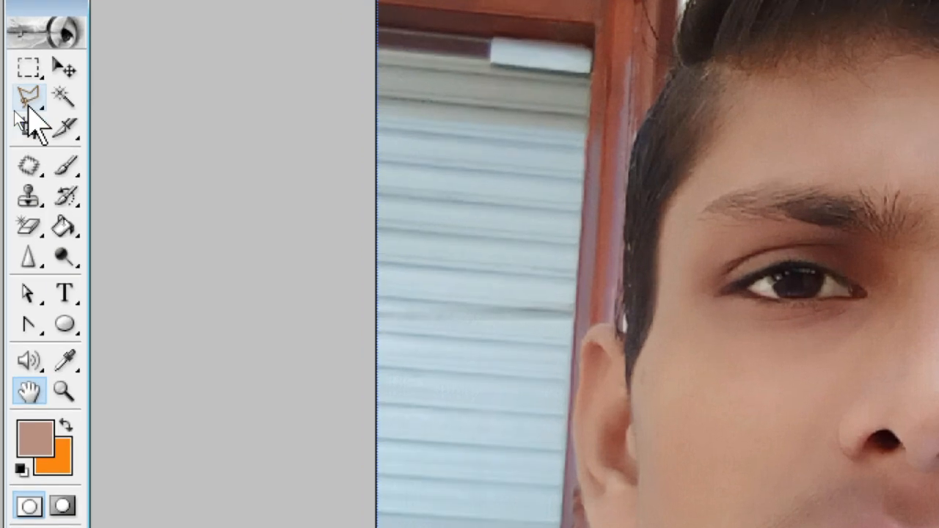
Activate the Polygonal Lasso and enlarge the view to 100% around the neck and shirt collar
click(28, 100)
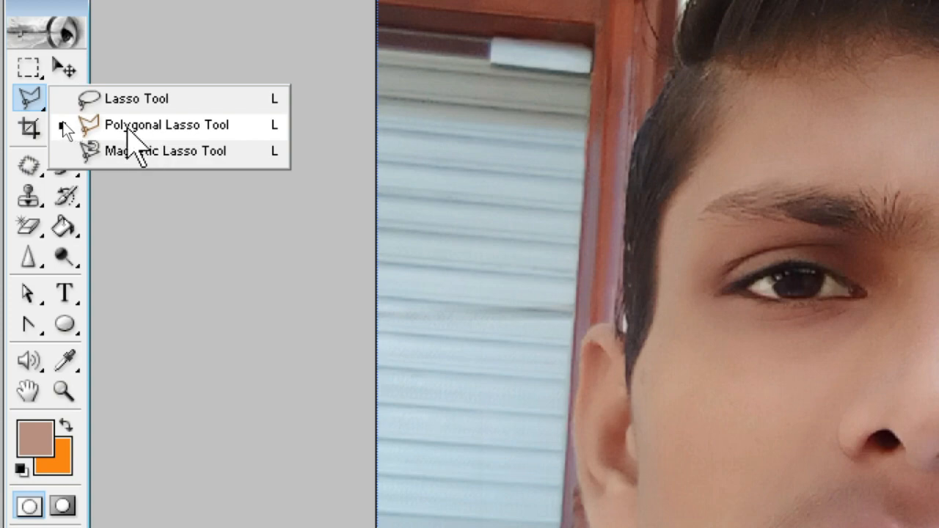
click(128, 125)
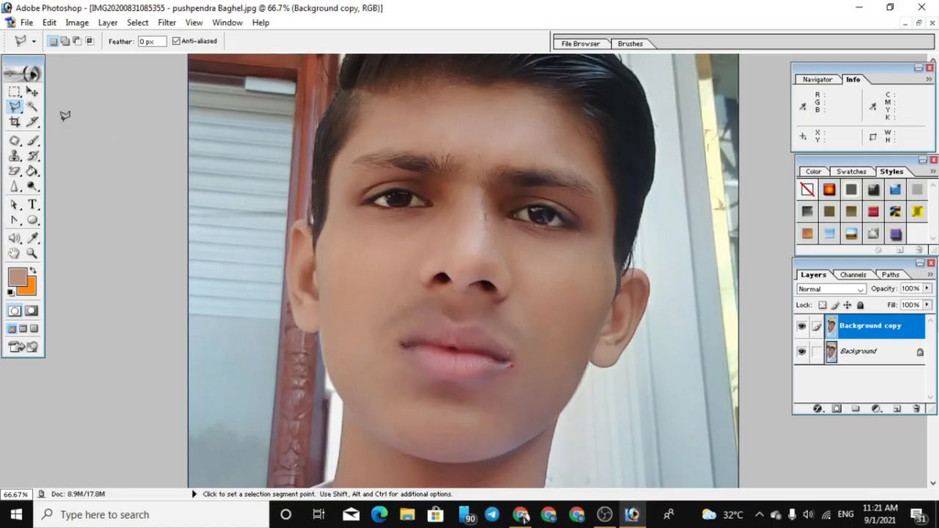
scroll(343, 337, down, 2)
scroll(343, 337, down, 10)
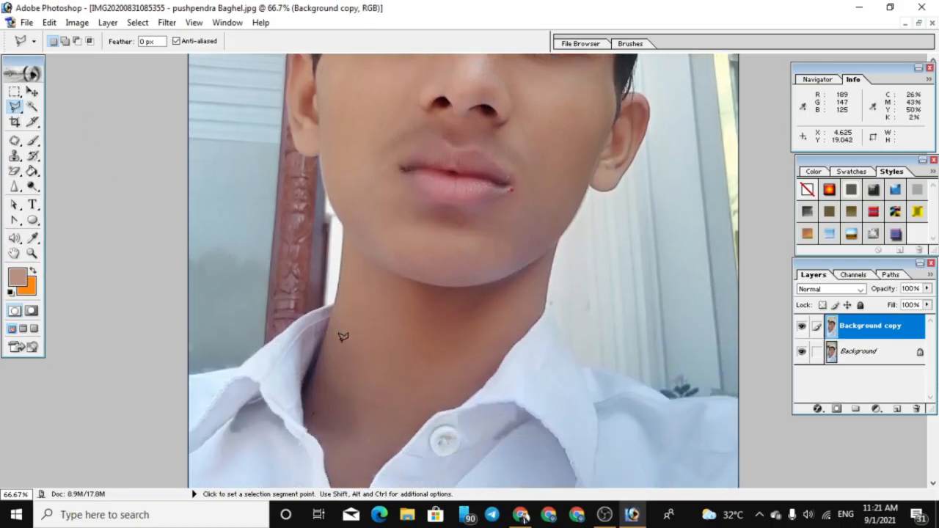
scroll(292, 308, down, 4)
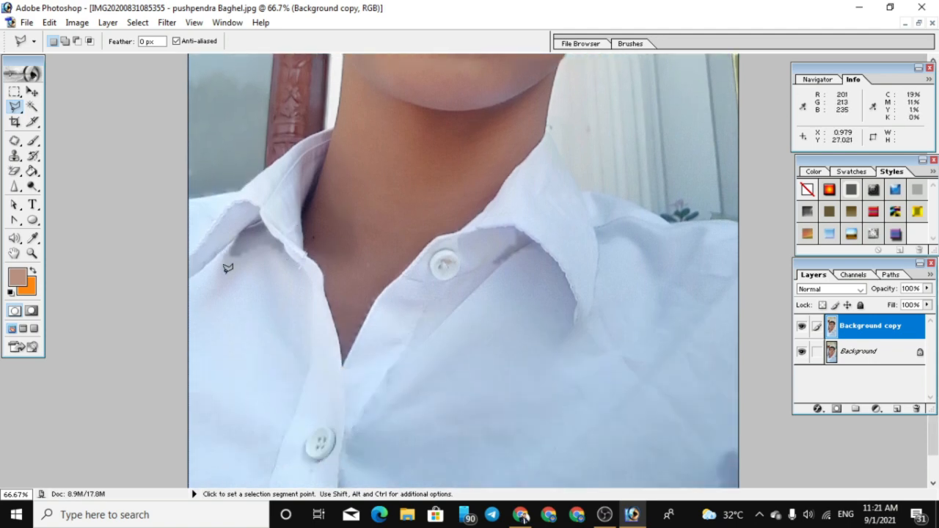
scroll(226, 268, up, 4)
scroll(437, 224, up, 2)
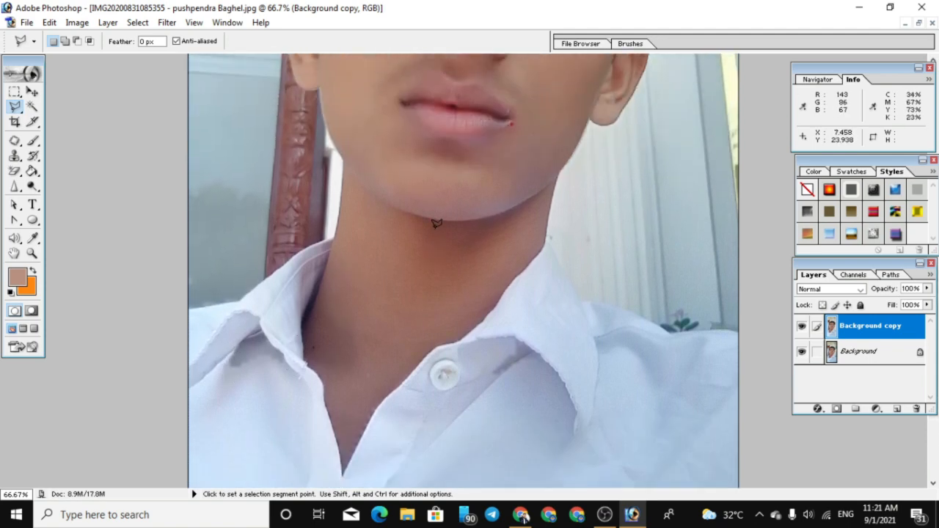
scroll(437, 224, up, 1)
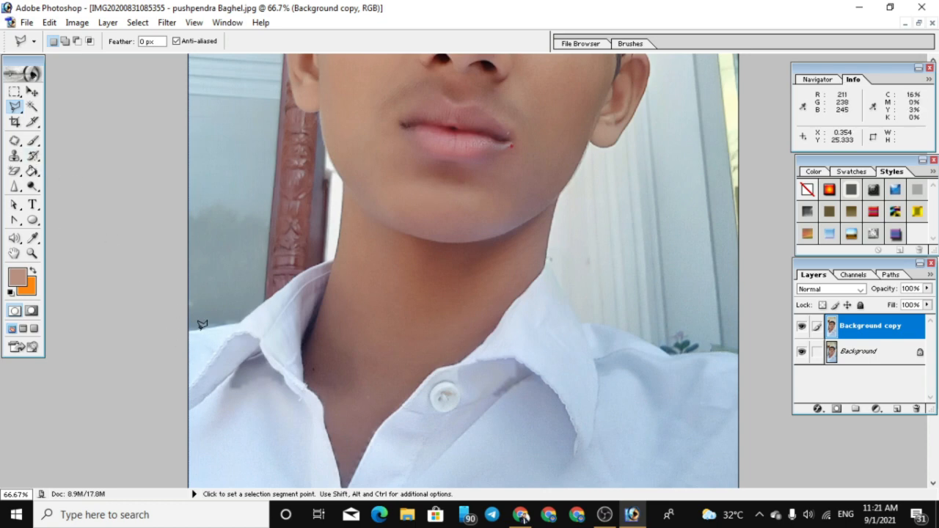
key(ctrl+plus)
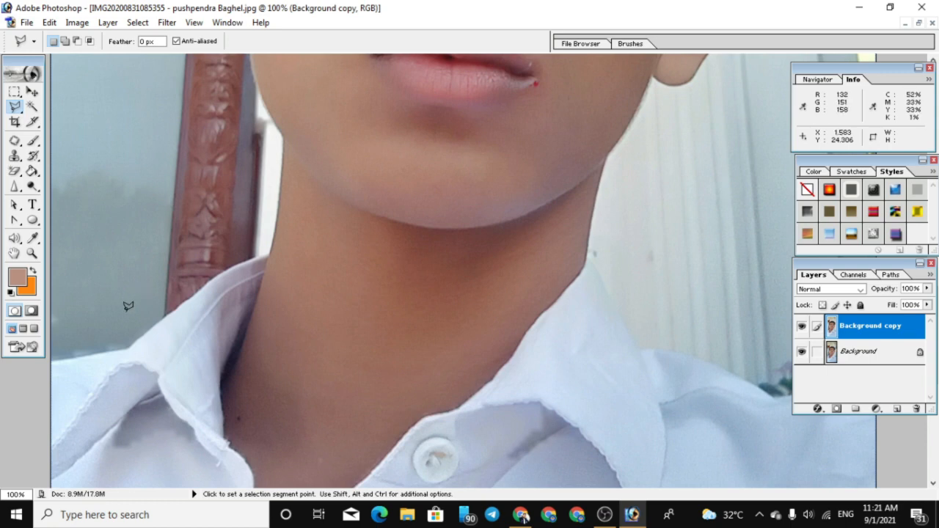
click(51, 360)
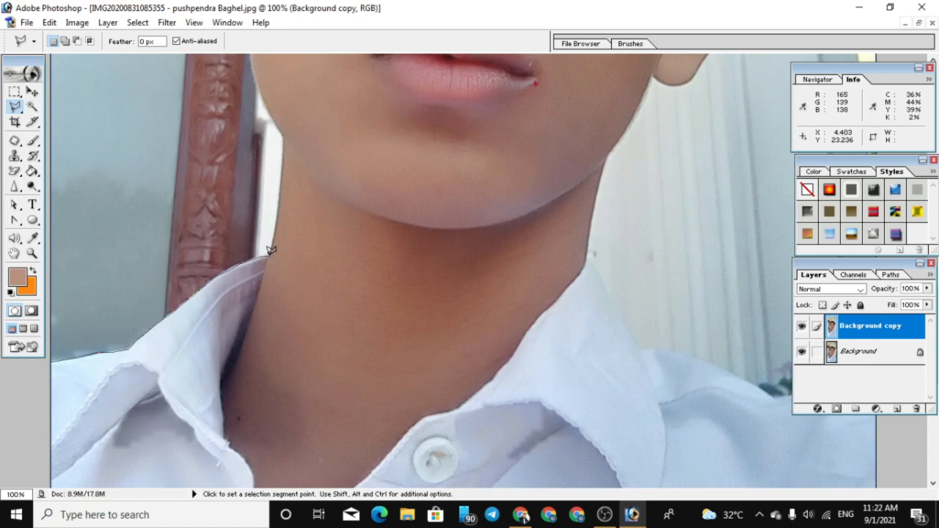
double_click(280, 180)
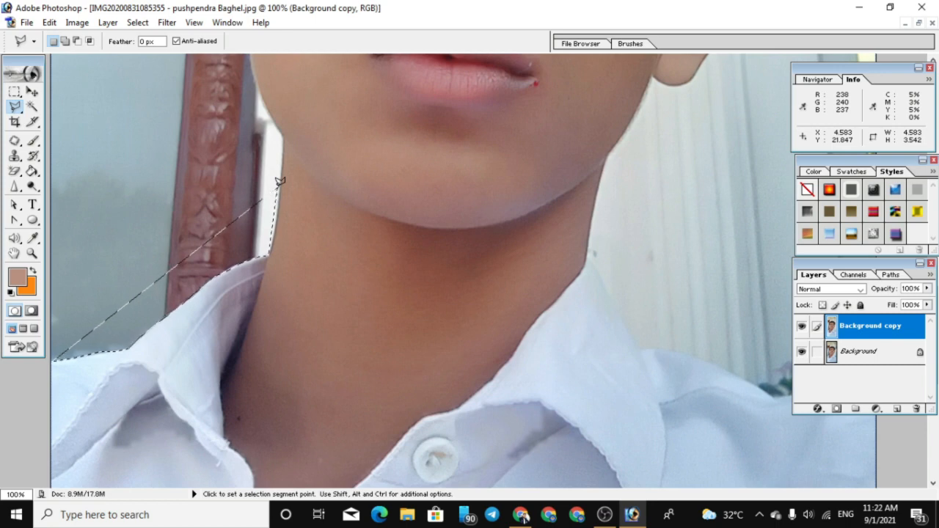
key(ctrl+d)
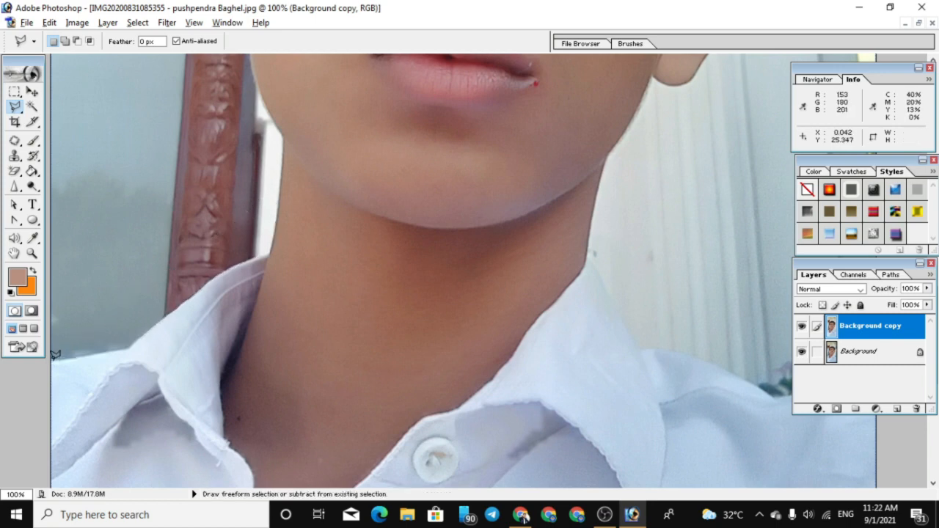
Outline the man with the Polygonal Lasso from one shoulder around collar, neck, ears and hair to the other shoulder, and close the selection
mouse_move(55, 356)
mouse_down()
mouse_move(128, 347)
mouse_move(232, 262)
mouse_move(268, 254)
mouse_move(285, 134)
mouse_move(258, 79)
mouse_move(287, 275)
mouse_up()
key(space)
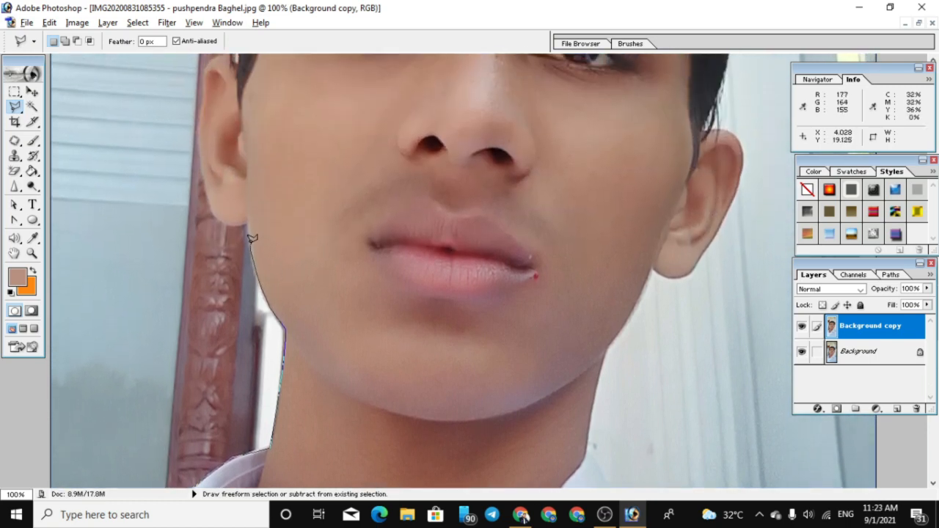
mouse_move(251, 238)
mouse_down()
mouse_move(249, 220)
mouse_move(221, 217)
mouse_move(206, 184)
mouse_move(206, 65)
mouse_move(230, 88)
mouse_move(230, 293)
mouse_move(209, 268)
mouse_move(228, 255)
mouse_move(242, 193)
mouse_up()
key(space)
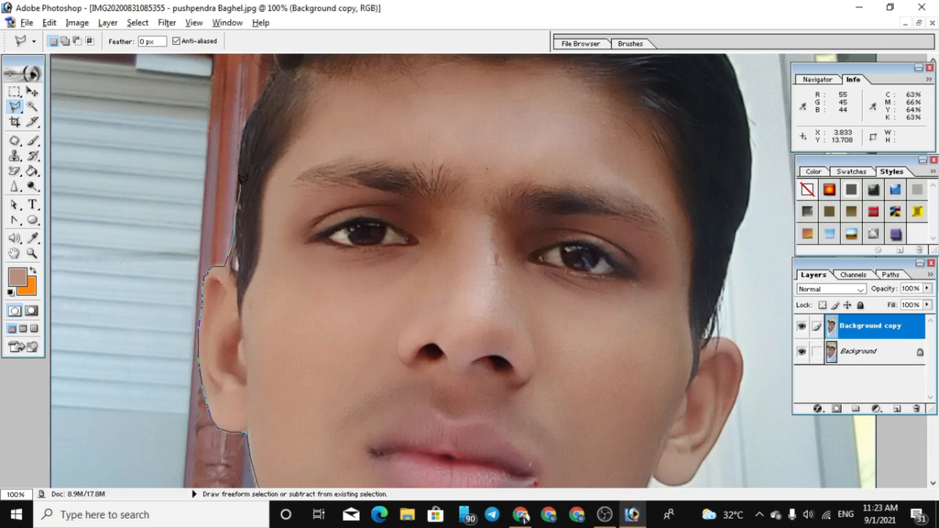
mouse_move(241, 161)
mouse_down()
mouse_move(272, 75)
mouse_move(264, 270)
mouse_move(291, 182)
mouse_move(334, 141)
mouse_move(401, 111)
mouse_move(461, 99)
mouse_move(556, 109)
mouse_move(613, 124)
mouse_move(592, 117)
mouse_move(654, 155)
mouse_move(737, 249)
mouse_move(753, 317)
mouse_move(749, 391)
mouse_move(734, 444)
mouse_move(706, 447)
mouse_move(682, 254)
mouse_move(694, 229)
mouse_move(729, 233)
mouse_move(716, 306)
mouse_move(736, 310)
mouse_move(747, 331)
mouse_move(734, 271)
mouse_move(736, 289)
mouse_move(690, 370)
mouse_move(651, 366)
mouse_move(634, 412)
mouse_move(635, 276)
mouse_move(601, 328)
mouse_move(585, 433)
mouse_move(585, 231)
mouse_move(594, 218)
mouse_move(642, 307)
mouse_move(697, 313)
mouse_move(751, 342)
mouse_move(774, 257)
mouse_up()
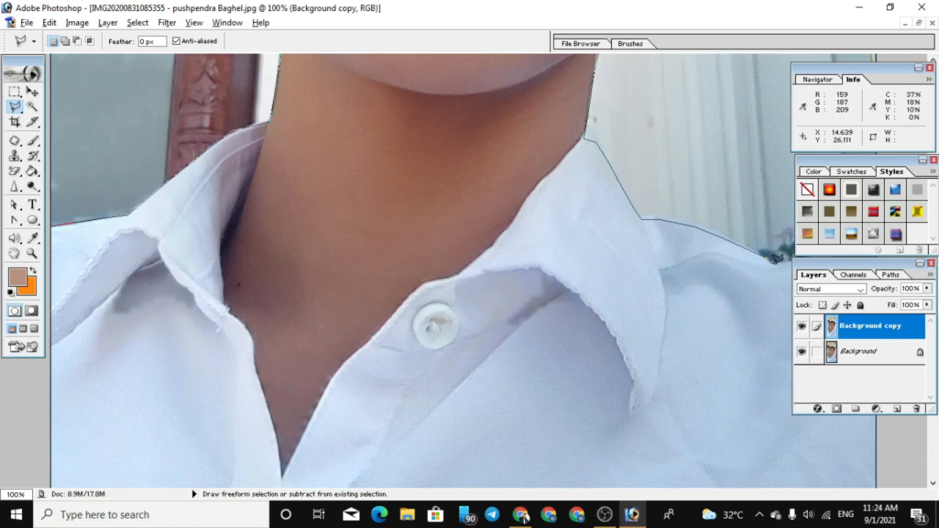
key(ctrl+minus)
key(ctrl+minus)
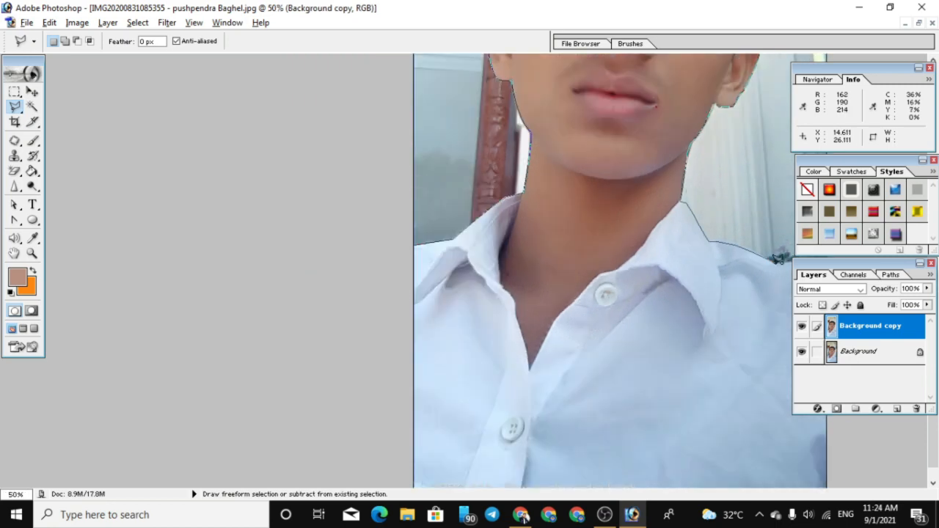
key(ctrl+minus)
scroll(734, 220, up, 5)
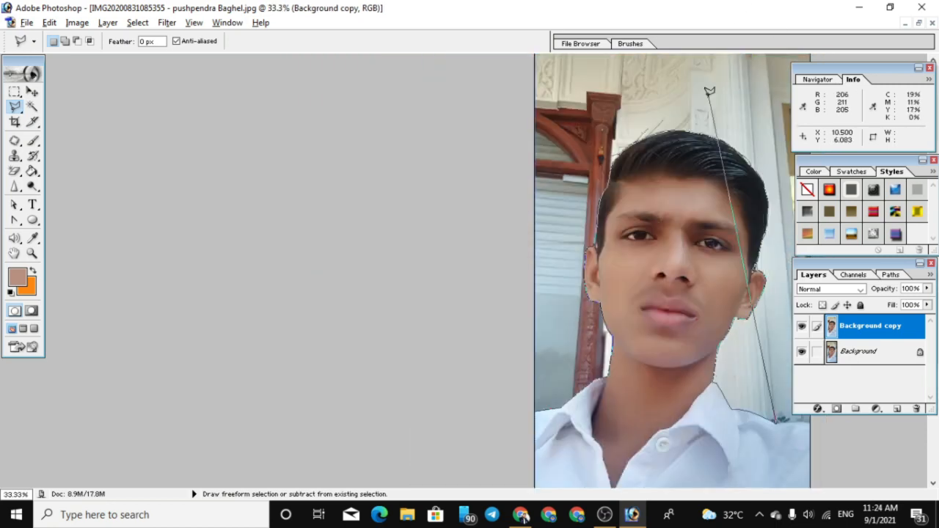
double_click(791, 419)
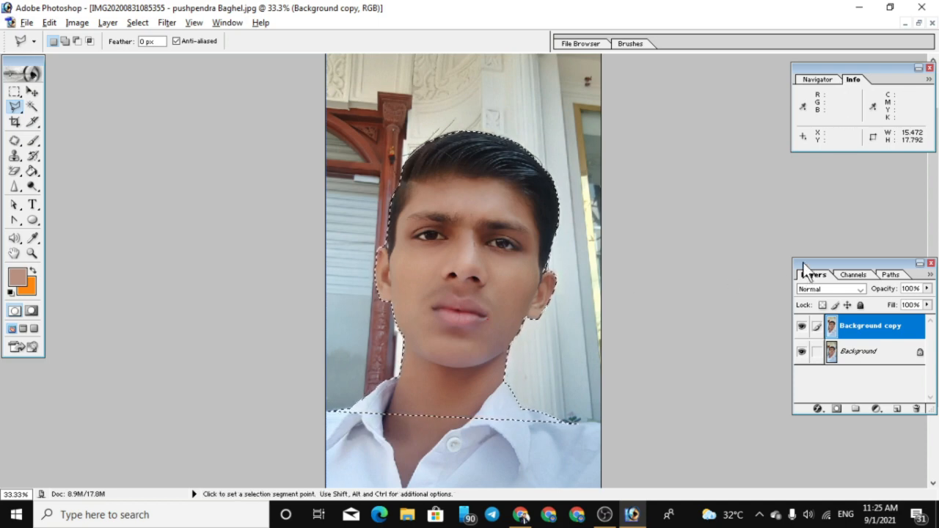
Create a new 4 x 6 inch RGB Color document at 300 pixels/inch with white contents
drag(805, 263, 803, 160)
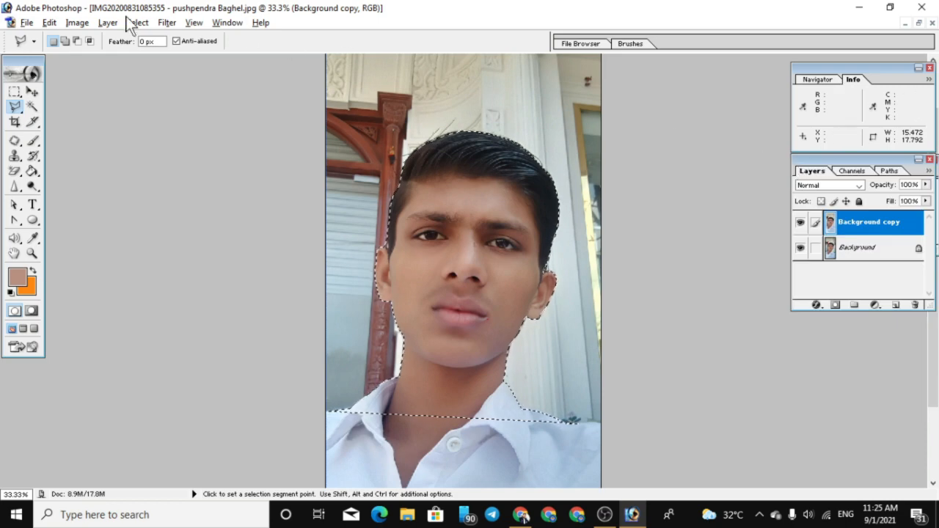
click(26, 23)
click(39, 35)
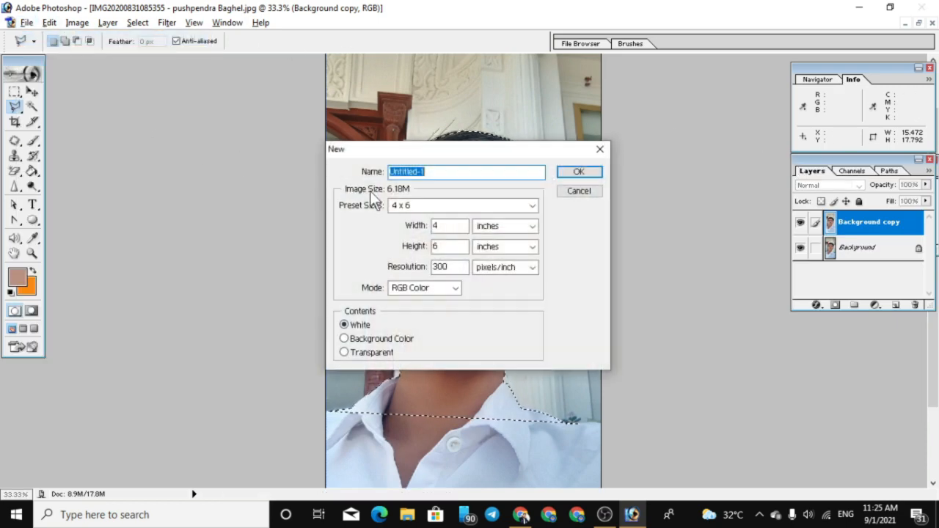
drag(477, 147, 182, 123)
click(282, 147)
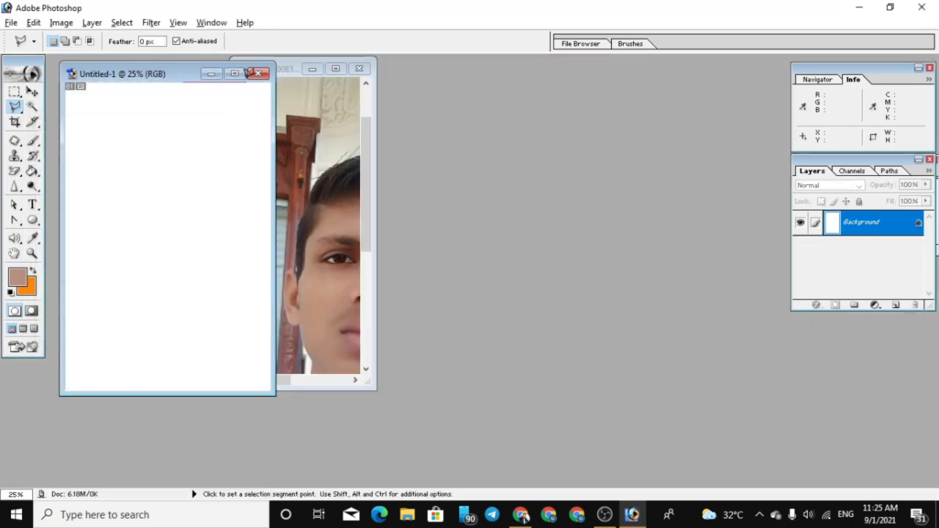
click(182, 83)
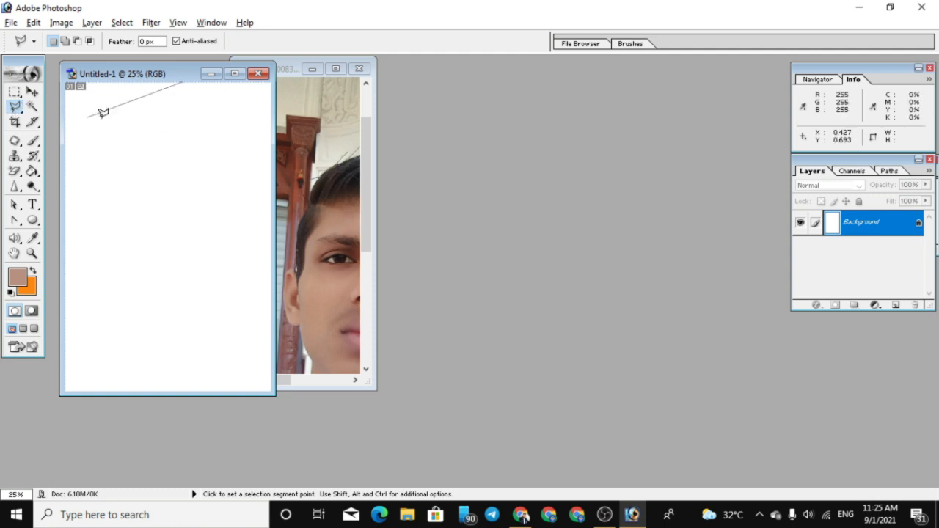
key(Escape)
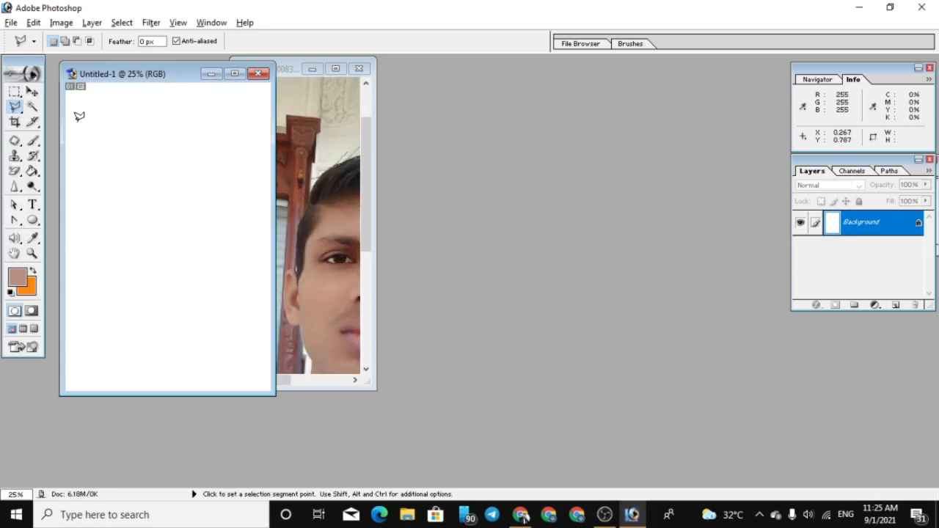
Move the selected head and shoulders from the photo into the new white document with the Move tool and position the cutout above its centre
click(32, 92)
drag(110, 69, 502, 80)
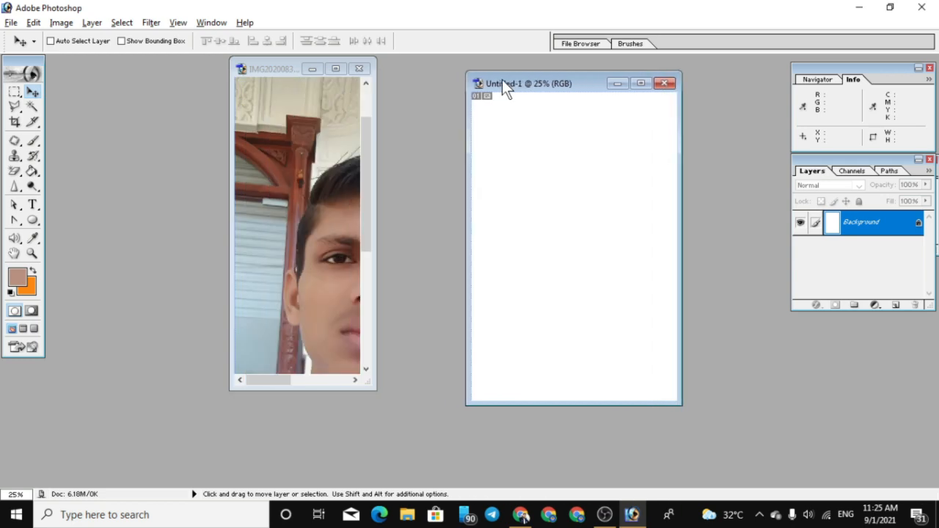
click(333, 262)
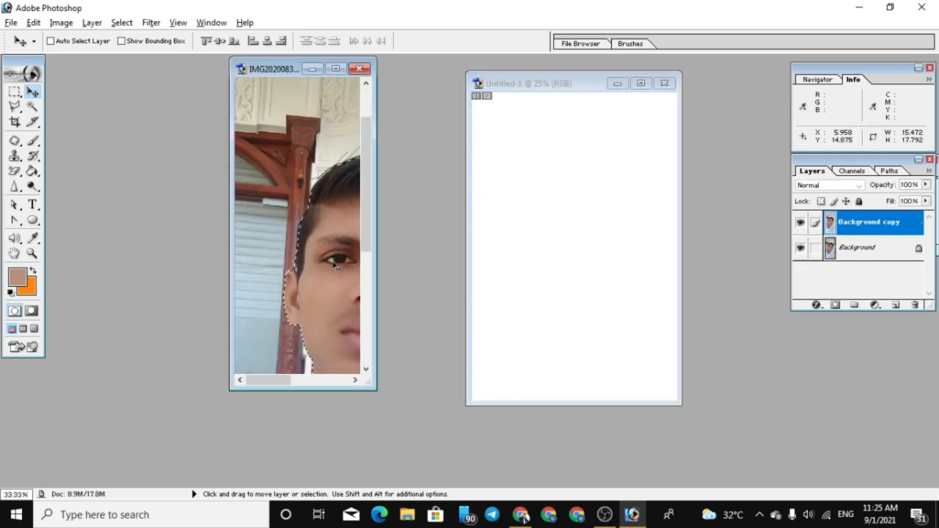
drag(329, 318, 579, 236)
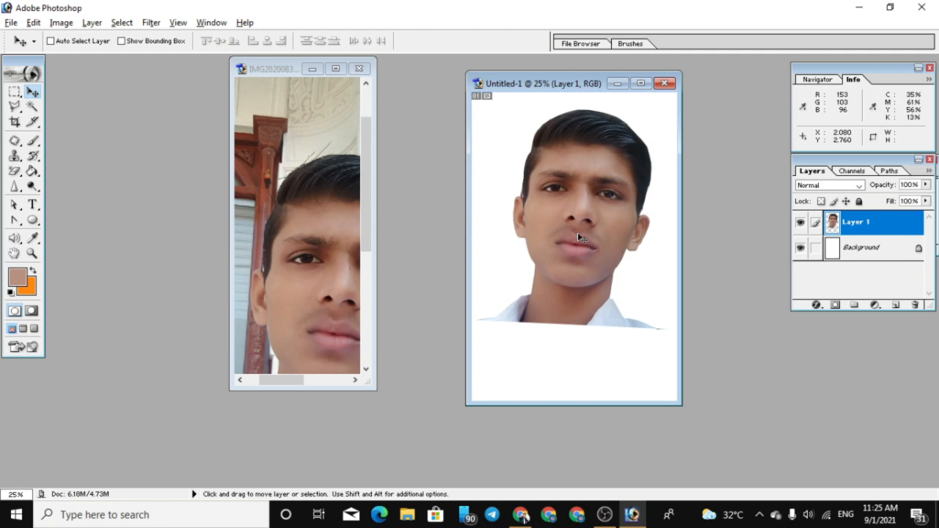
mouse_move(587, 256)
mouse_down()
mouse_move(585, 244)
mouse_move(596, 259)
mouse_up()
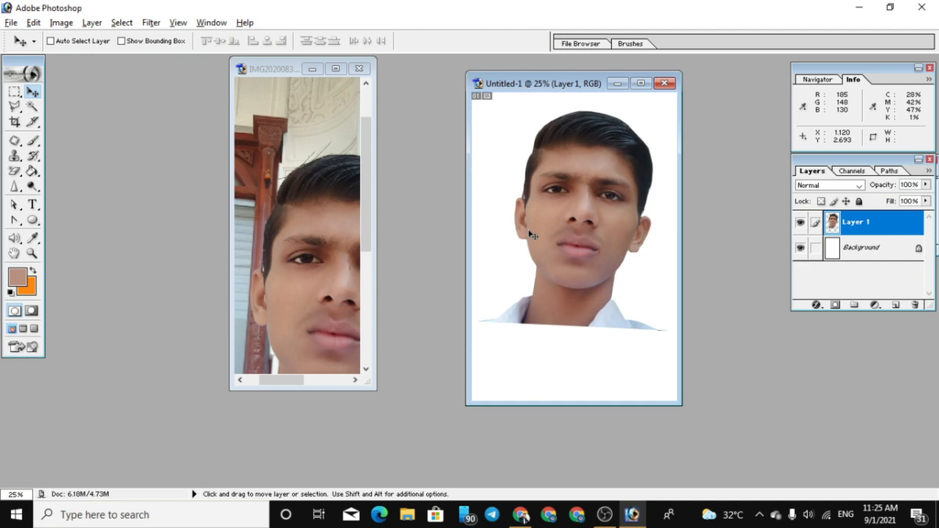
Close the white document without saving it and set the background color to a bright red
click(664, 83)
click(466, 207)
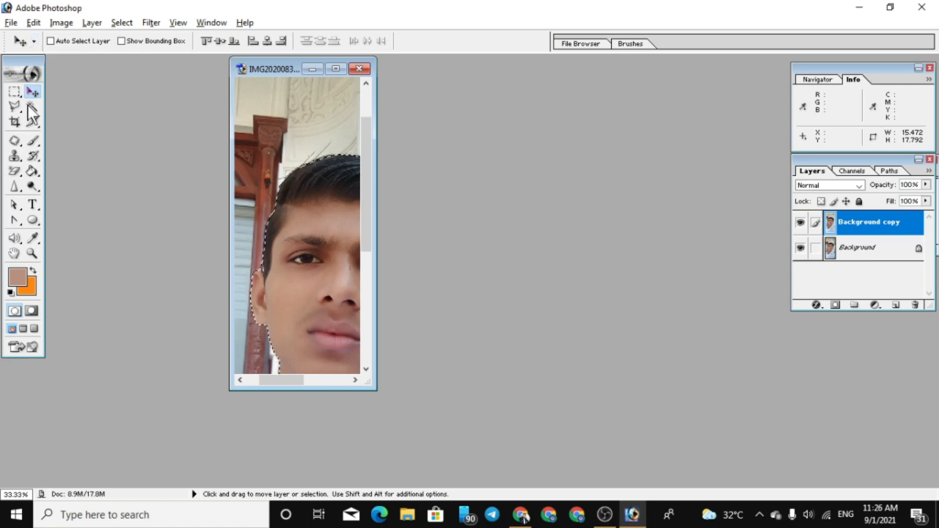
click(29, 287)
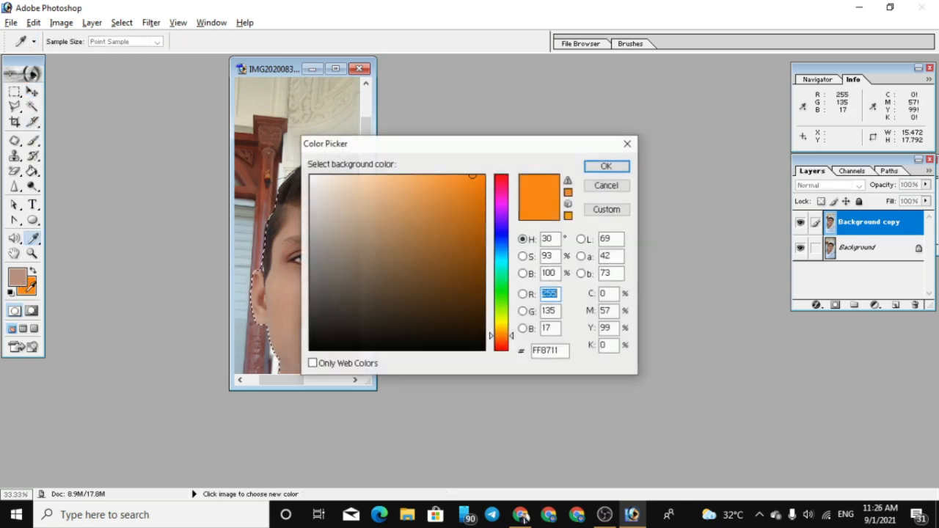
click(502, 182)
click(471, 221)
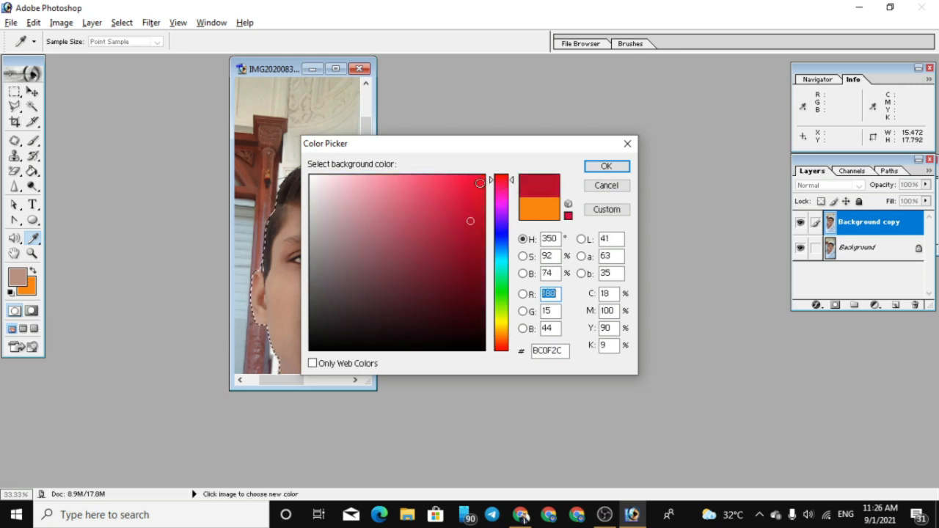
click(605, 167)
Create a new 4 x 6 inch RGB Color document at 300 pixels/inch with Background Color contents
click(11, 22)
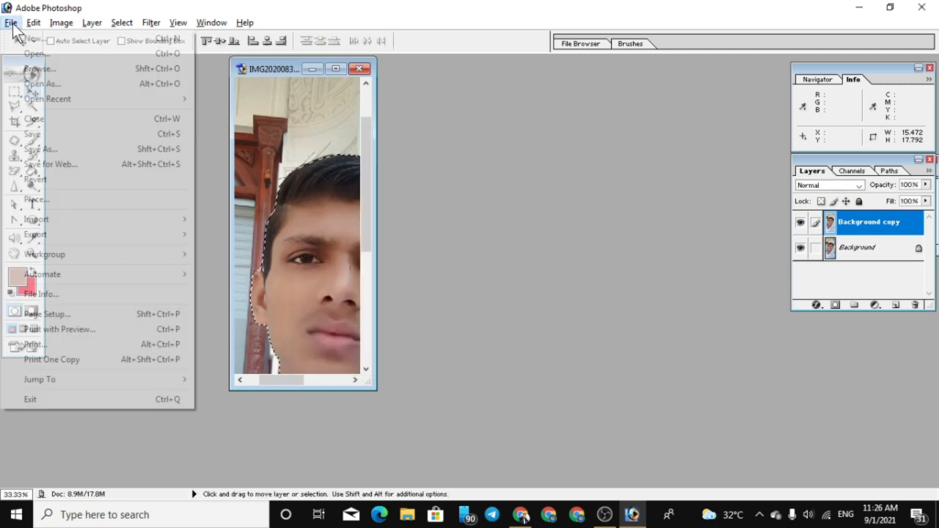
click(43, 40)
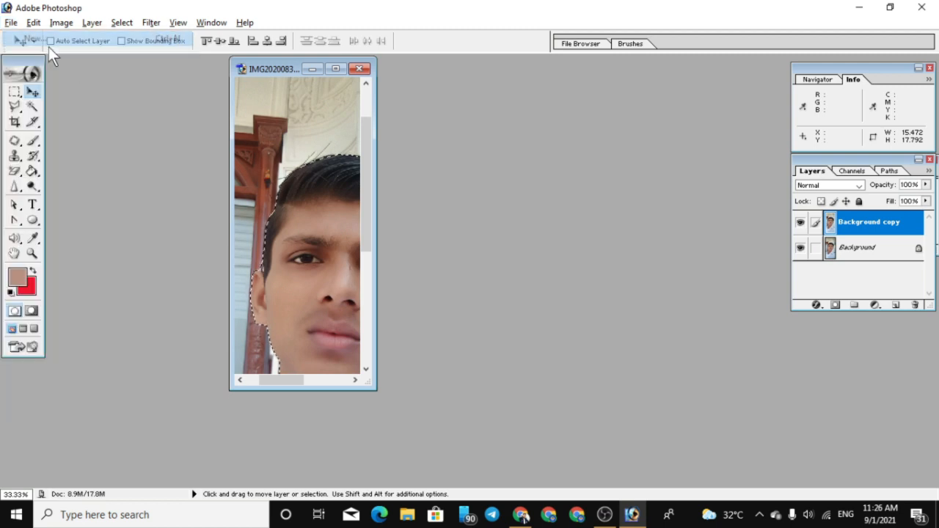
click(49, 314)
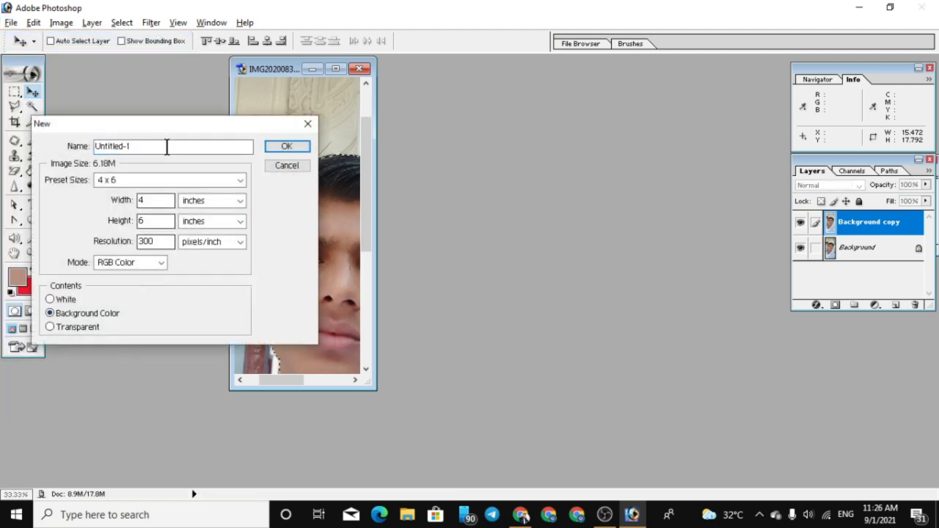
drag(176, 124, 577, 101)
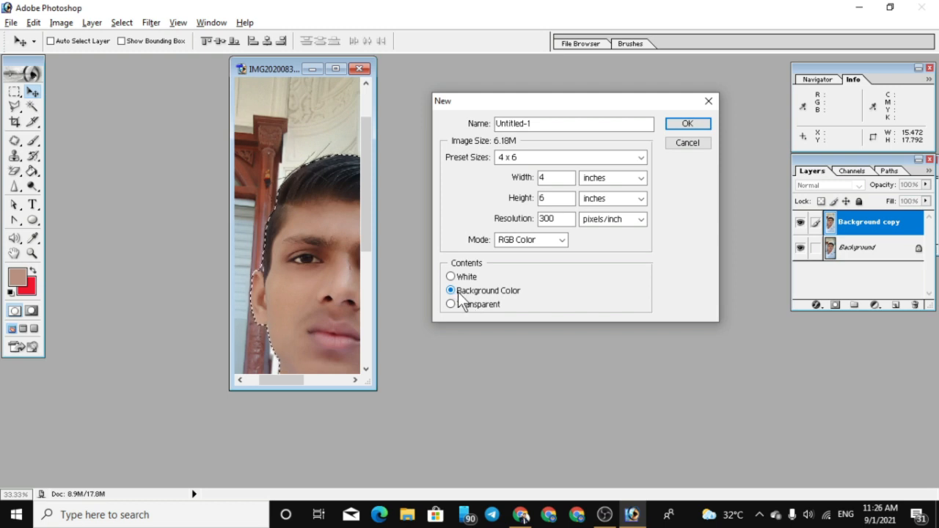
click(694, 128)
Place the red document beside the photo, move the selected head and shoulders into it and position the cutout above its centre
drag(182, 78, 590, 90)
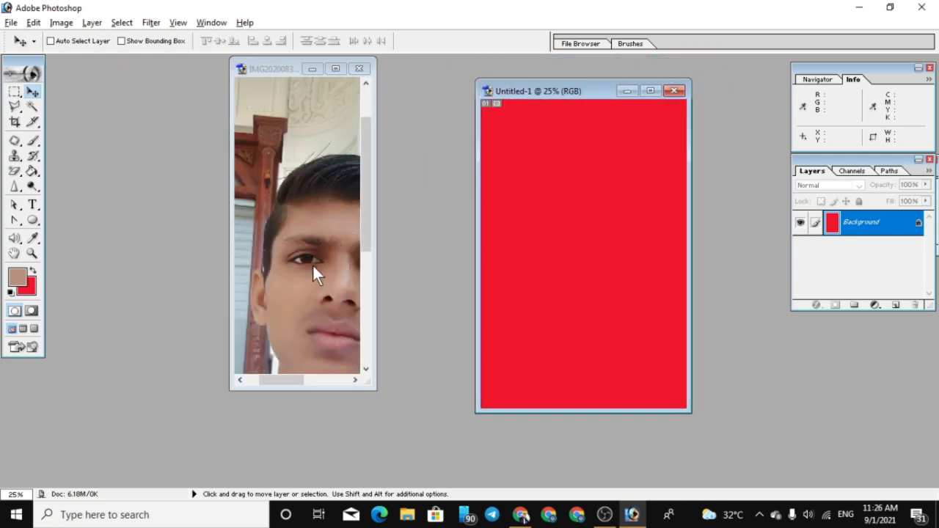
drag(313, 266, 574, 236)
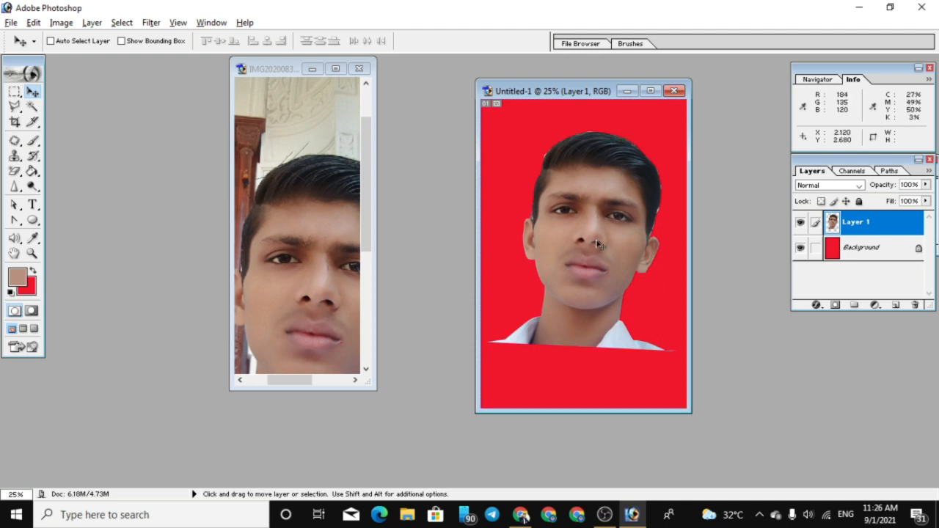
drag(598, 259, 592, 230)
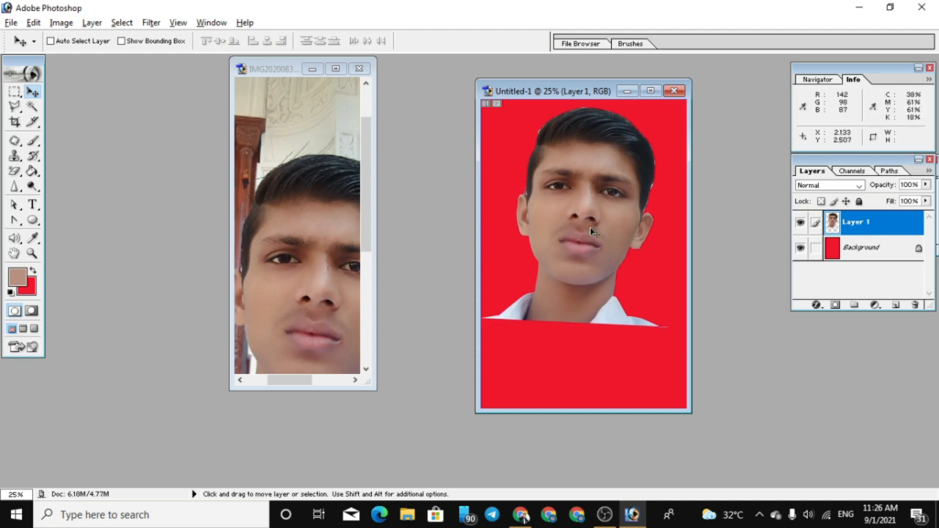
Scale the cutout layer proportionally to about 25.2% with Free Transform and place it near the red document's upper-left corner
key(ctrl+t)
drag(669, 110, 559, 250)
drag(543, 292, 552, 151)
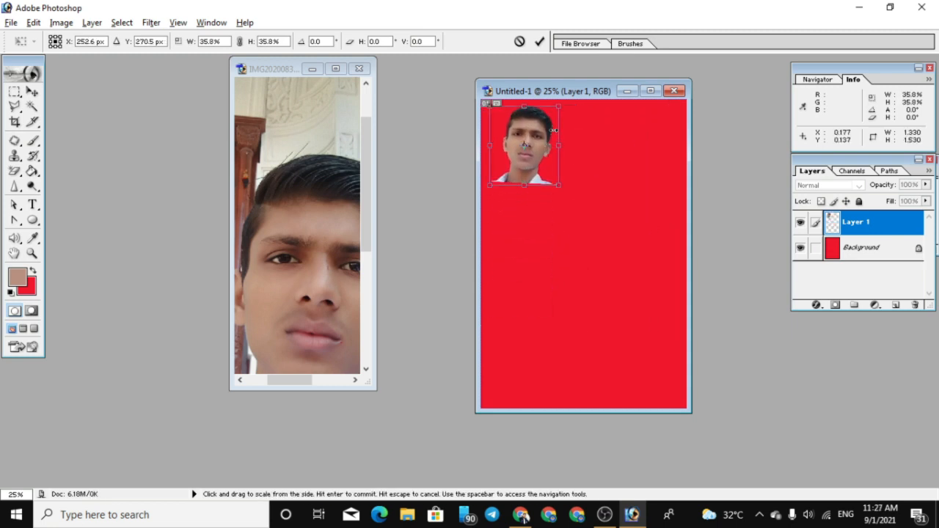
drag(559, 108, 534, 123)
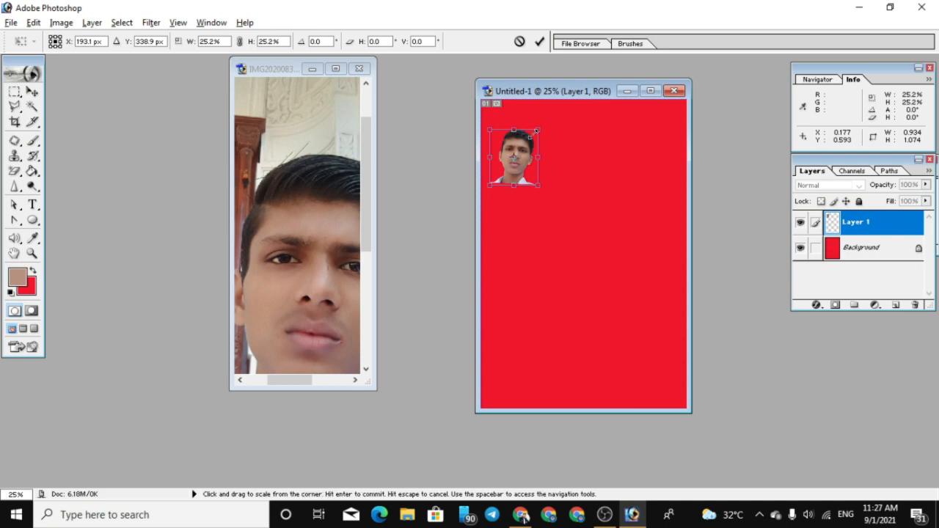
key(Return)
Close the red document and the portrait photo without saving either one
click(669, 92)
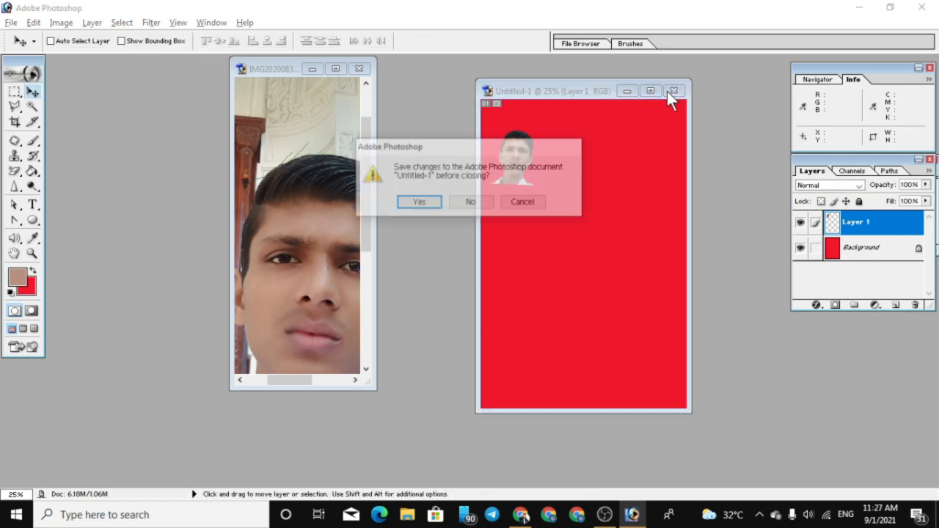
click(481, 200)
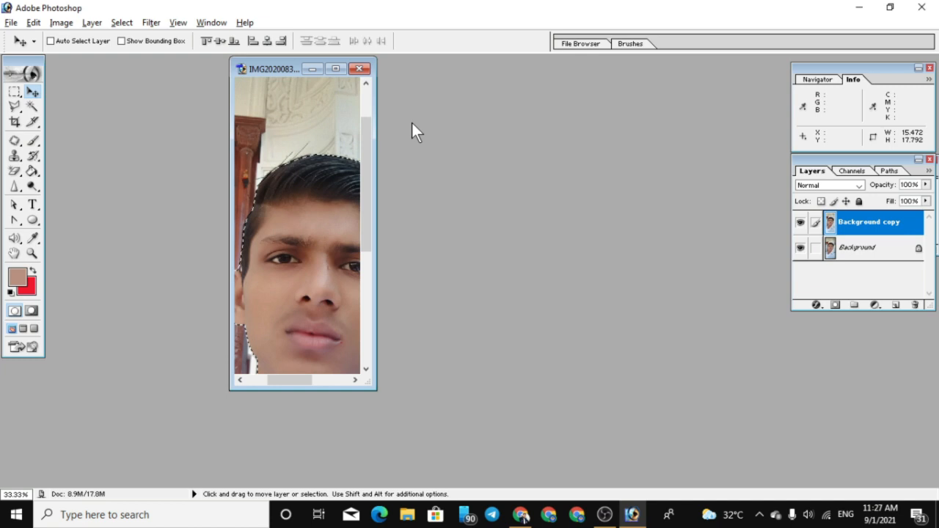
click(366, 73)
click(476, 201)
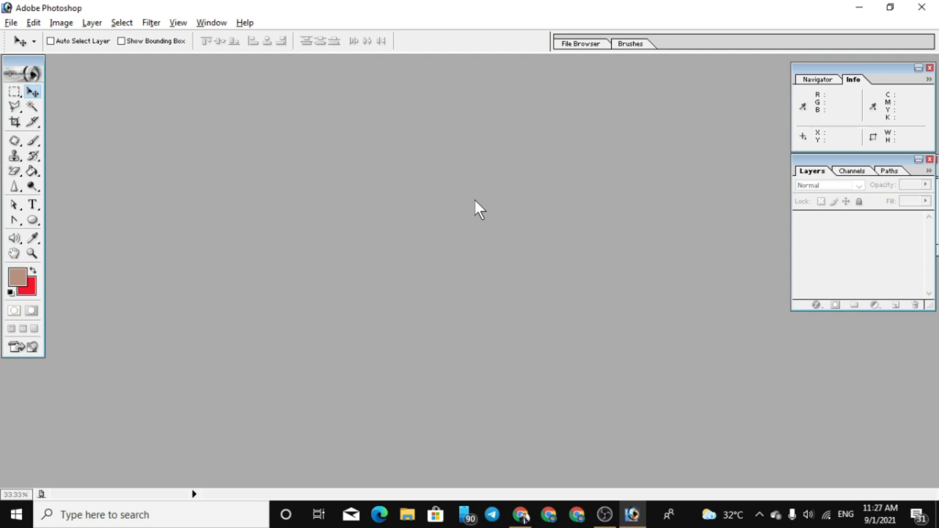
Switch to Chrome, search Google for "remove bg" and open the remove.bg website
click(577, 514)
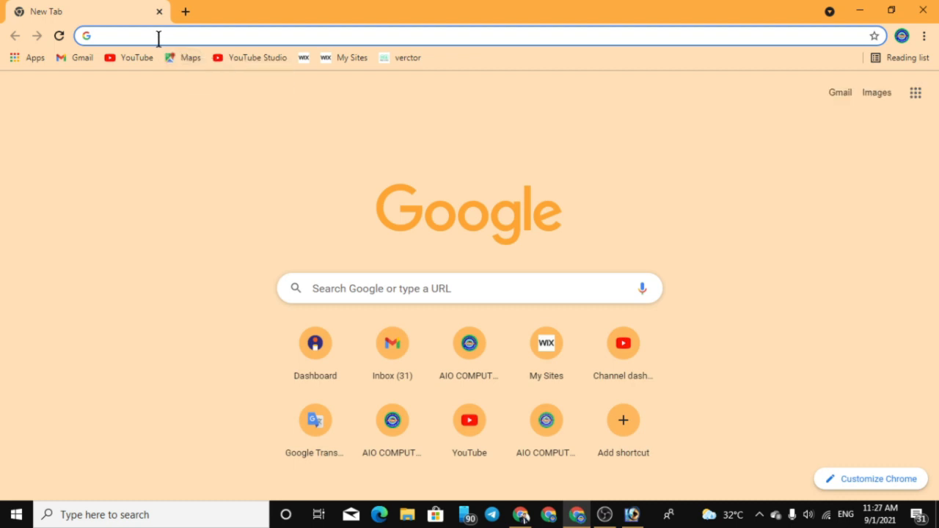
text(re)
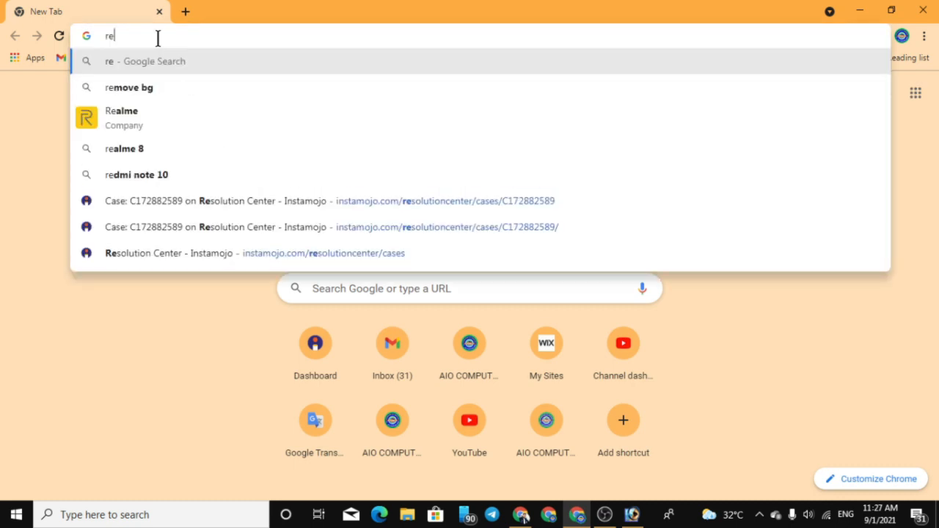
key(Down)
click(142, 88)
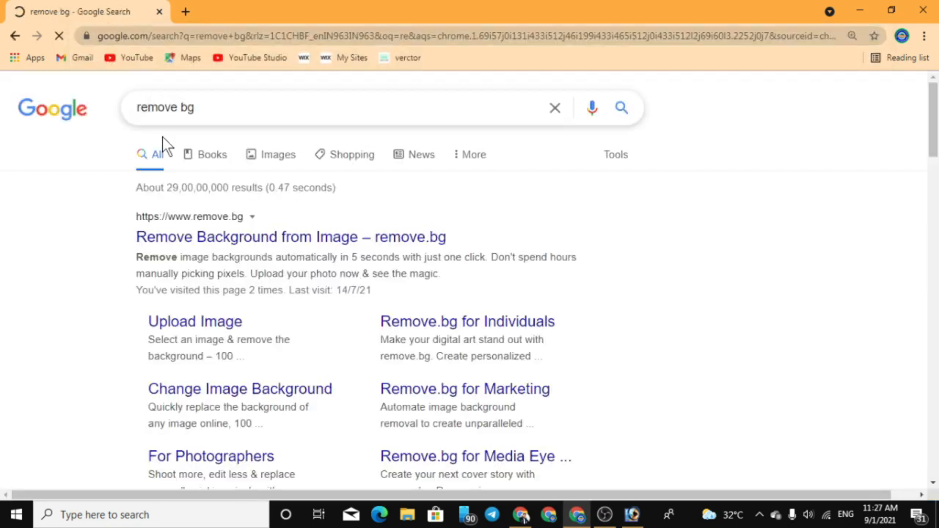
click(197, 244)
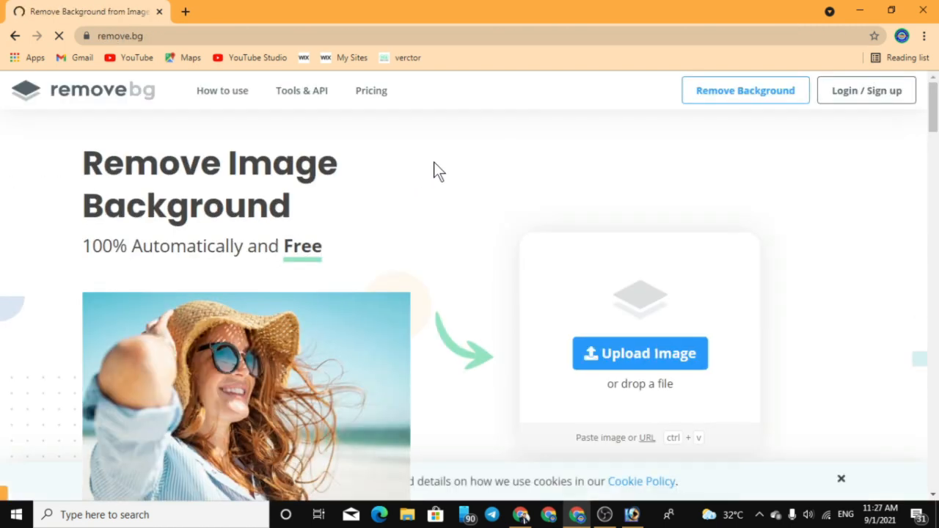
Upload the girl-2961959_1920 photo from the Download folder to remove.bg for background removal
scroll(550, 319, down, 3)
click(633, 218)
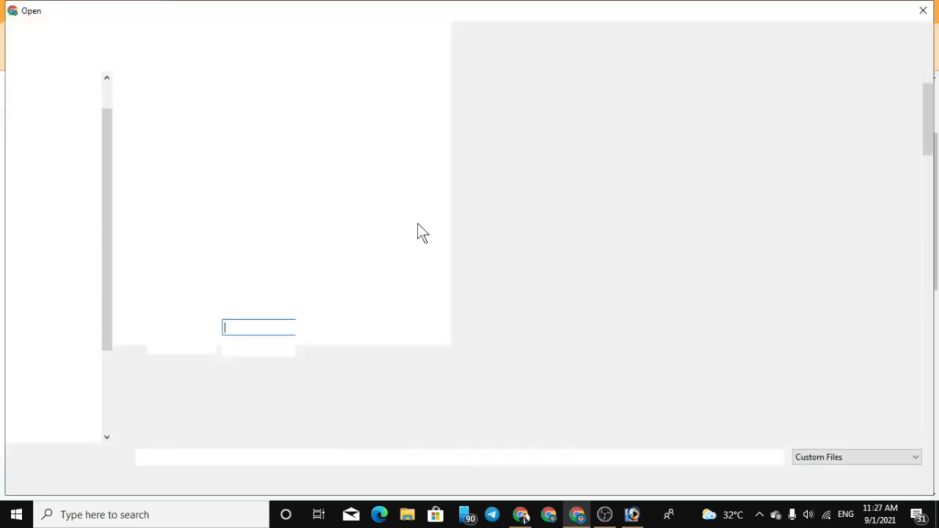
scroll(635, 345, down, 5)
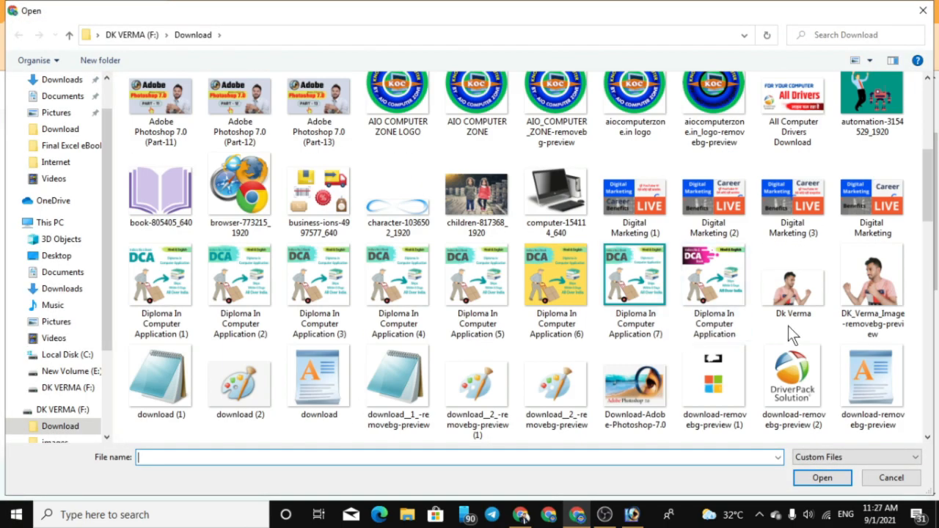
drag(926, 208, 938, 284)
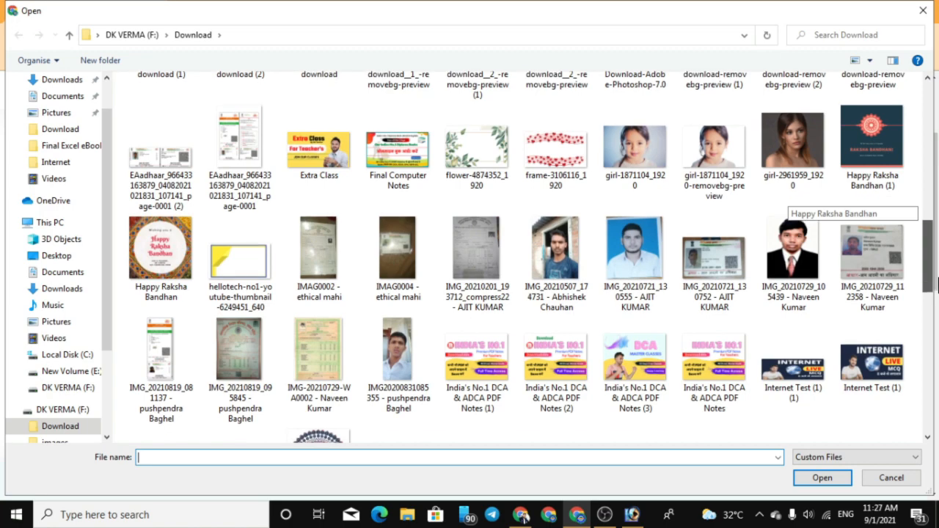
double_click(800, 150)
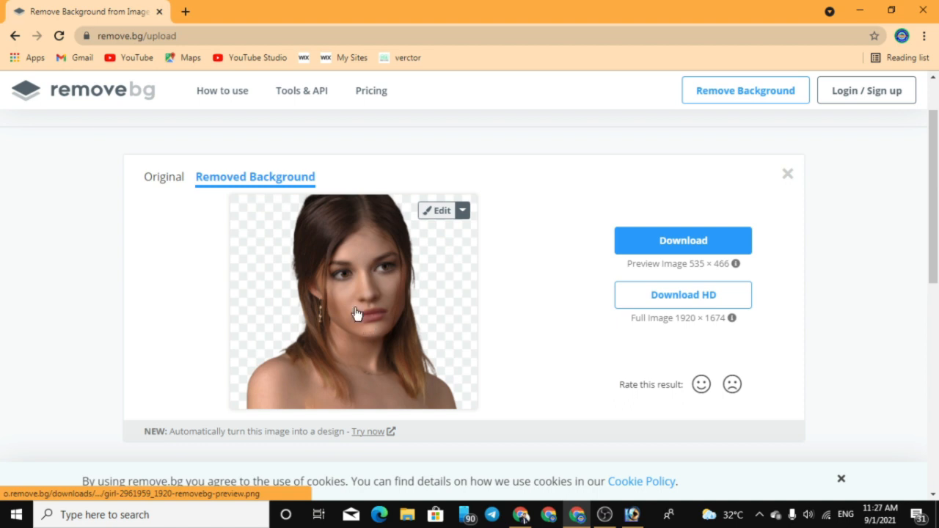
Download the 535 × 466 preview image without background, open it in Photos and examine the cutout edges up close
click(679, 245)
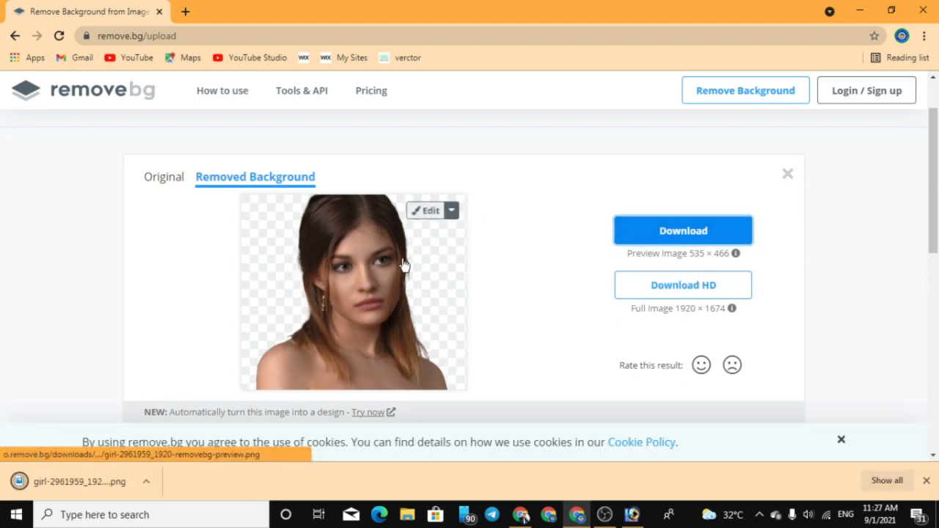
click(146, 482)
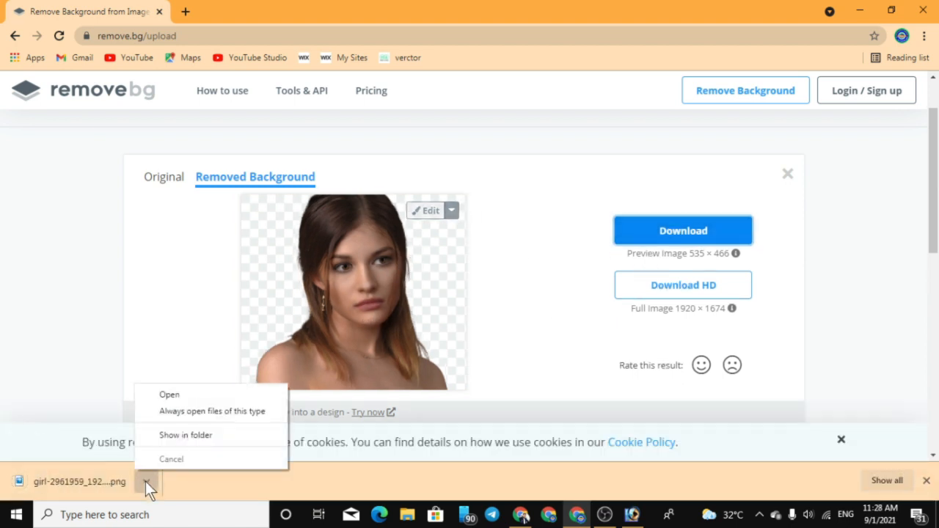
click(173, 394)
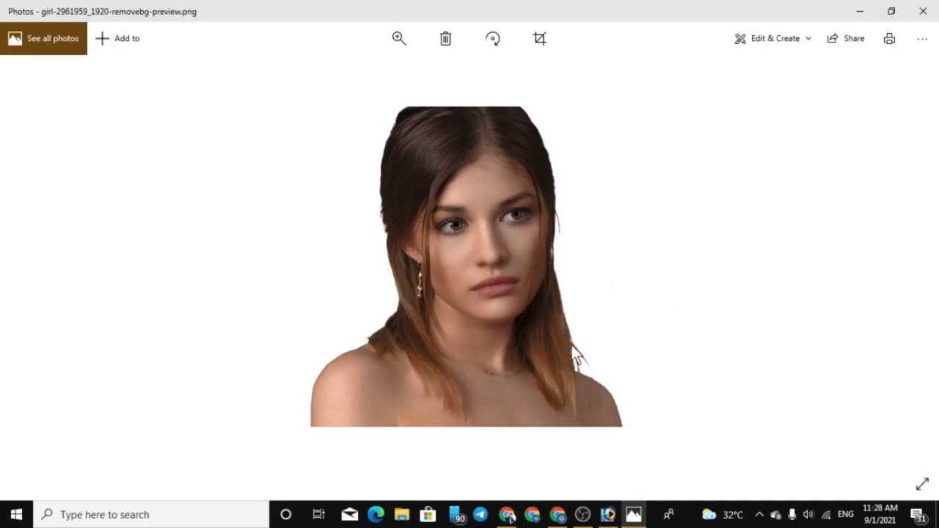
scroll(574, 342, up, 5)
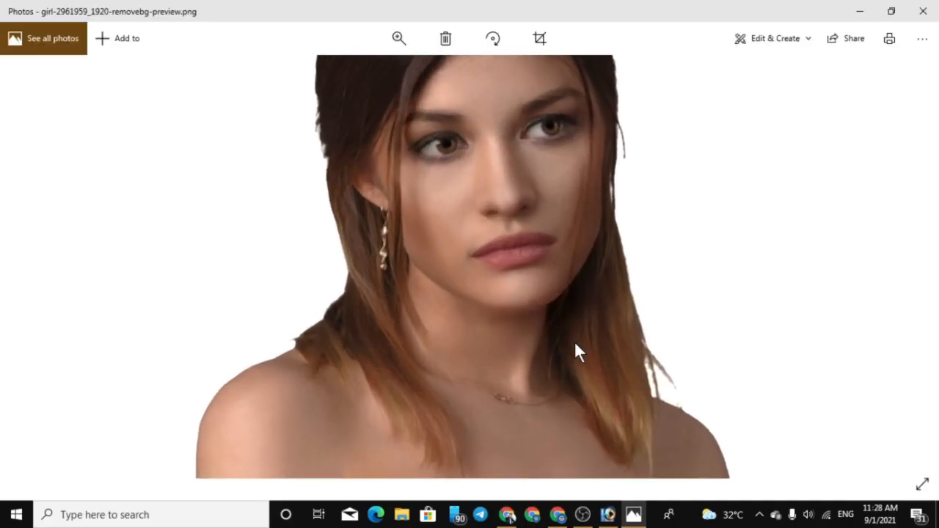
scroll(563, 242, up, 3)
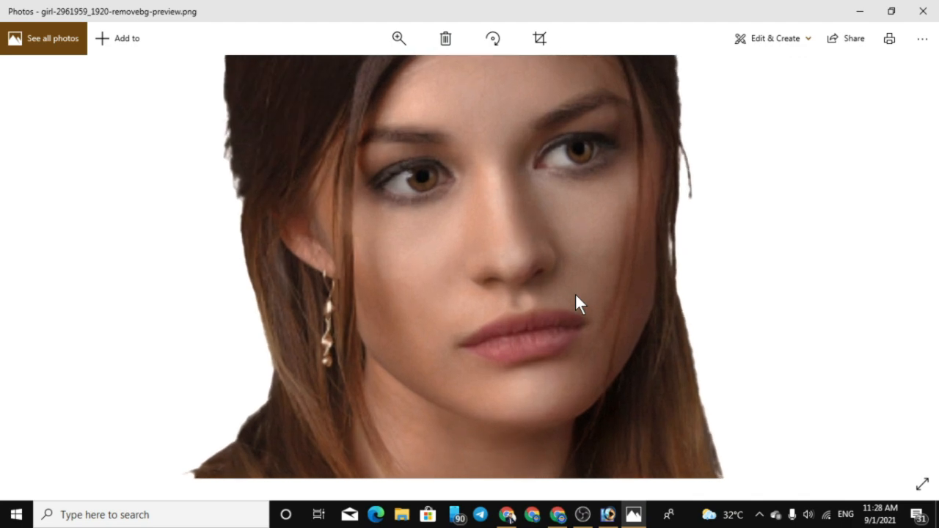
Switch to File Explorer and open the Download folder on the F: drive
click(401, 514)
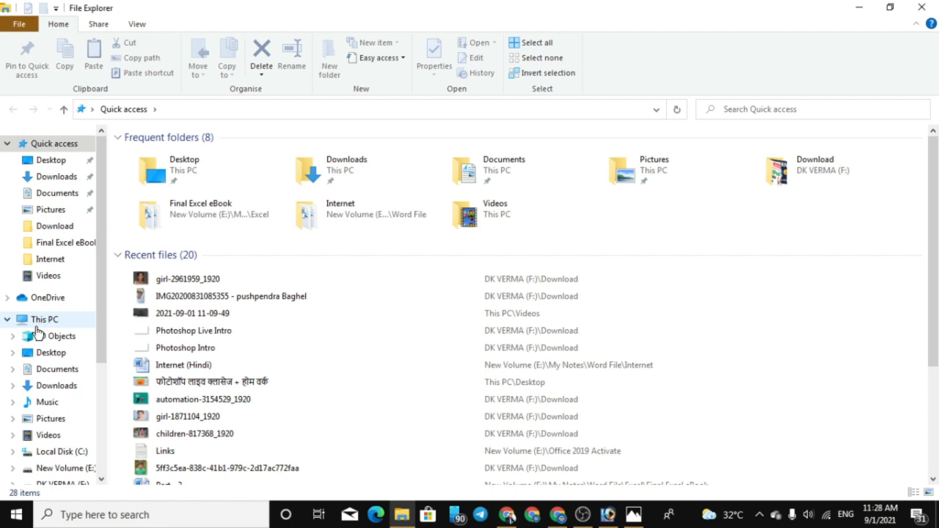
click(58, 231)
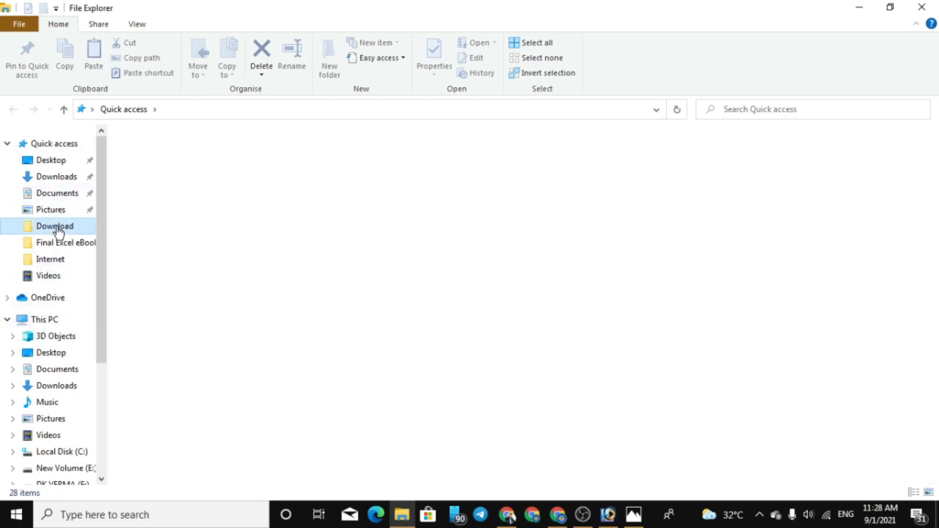
click(53, 319)
double_click(606, 248)
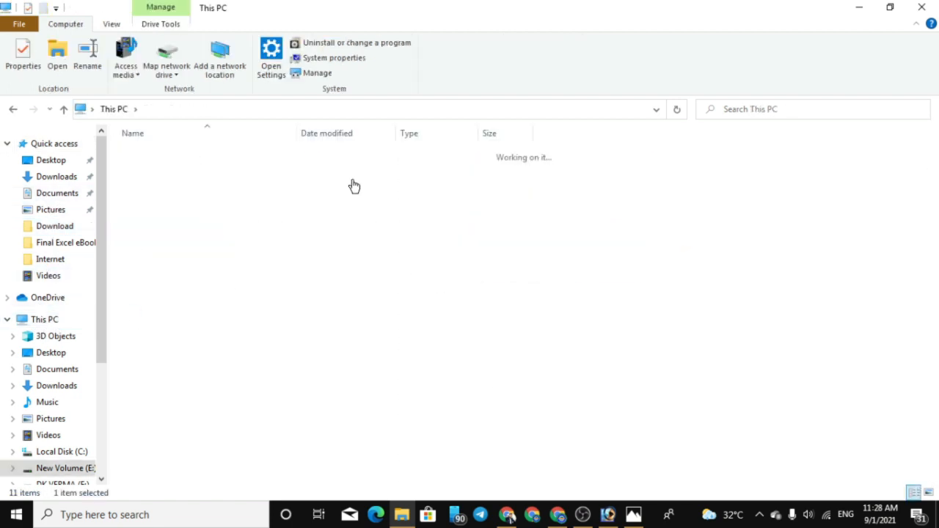
click(63, 110)
double_click(681, 281)
click(154, 180)
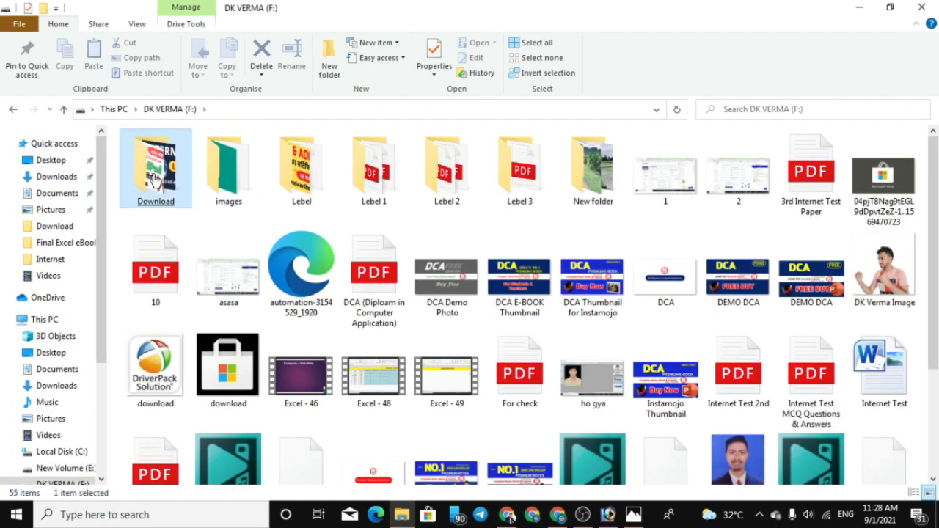
double_click(154, 180)
Find the original girl-2961959_1920 photo in the Download folder and open it for comparison with the cutout
drag(935, 173, 936, 226)
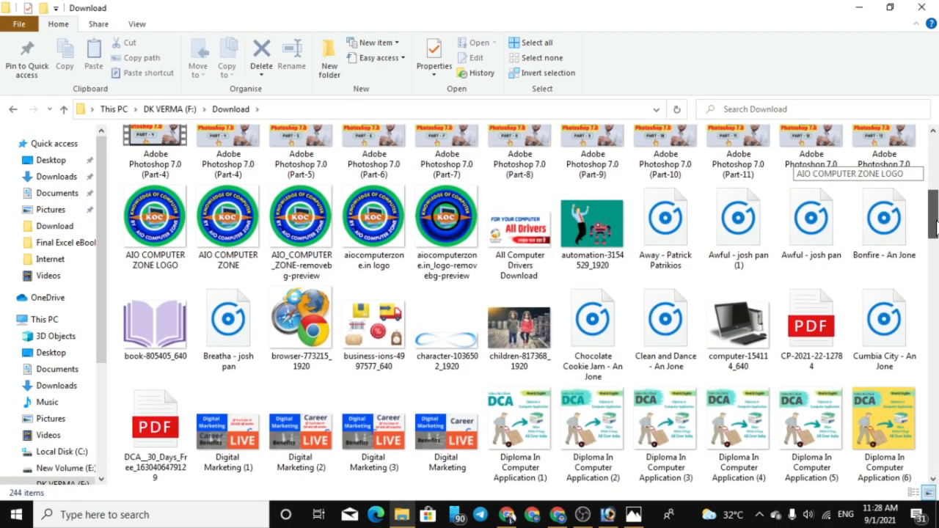
scroll(935, 225, down, 10)
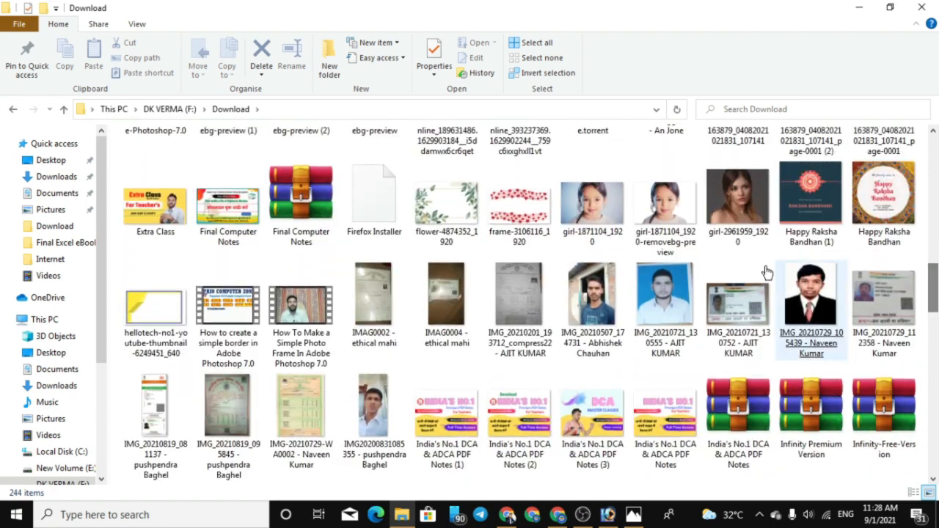
double_click(738, 198)
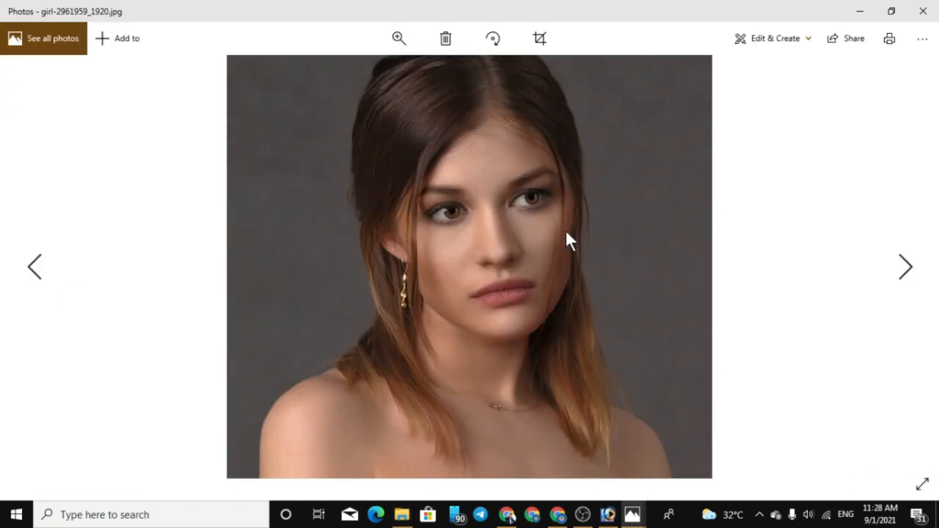
Compare the hair edges of the original girl-2961959_1920 photo with those of the removebg-preview cutout in Photos
scroll(590, 258, up, 5)
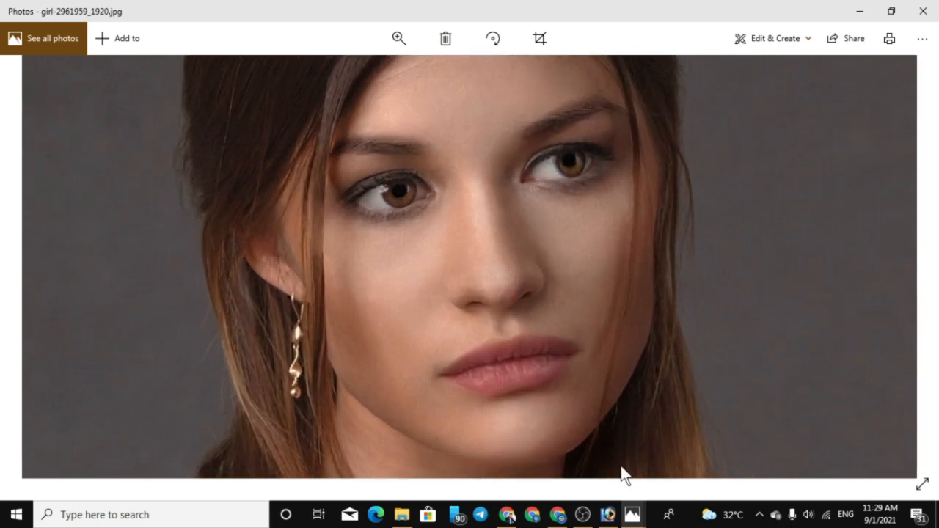
mouse_move(627, 510)
click(593, 470)
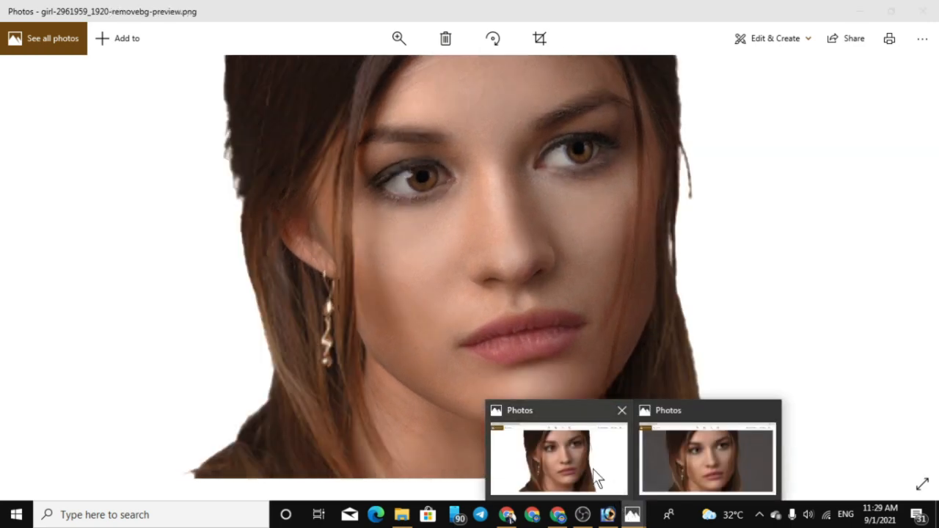
click(696, 484)
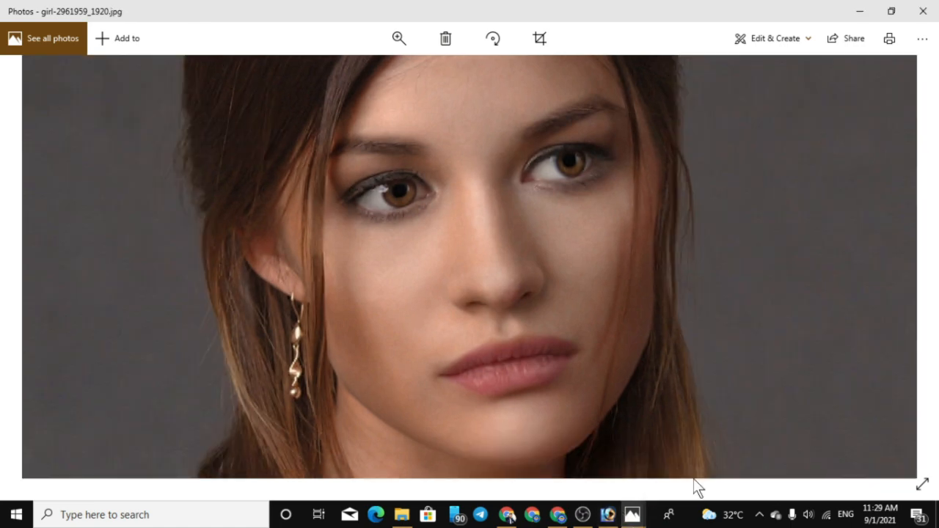
click(620, 488)
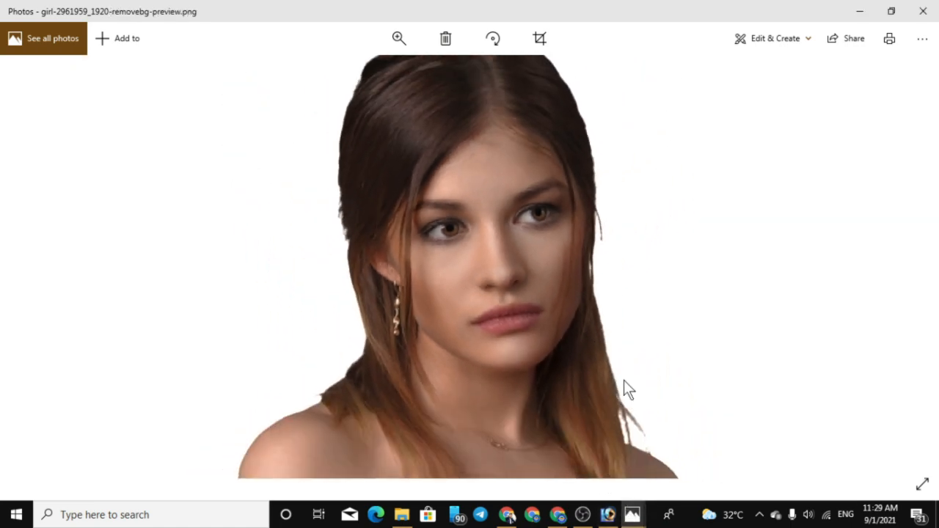
scroll(625, 345, down, 3)
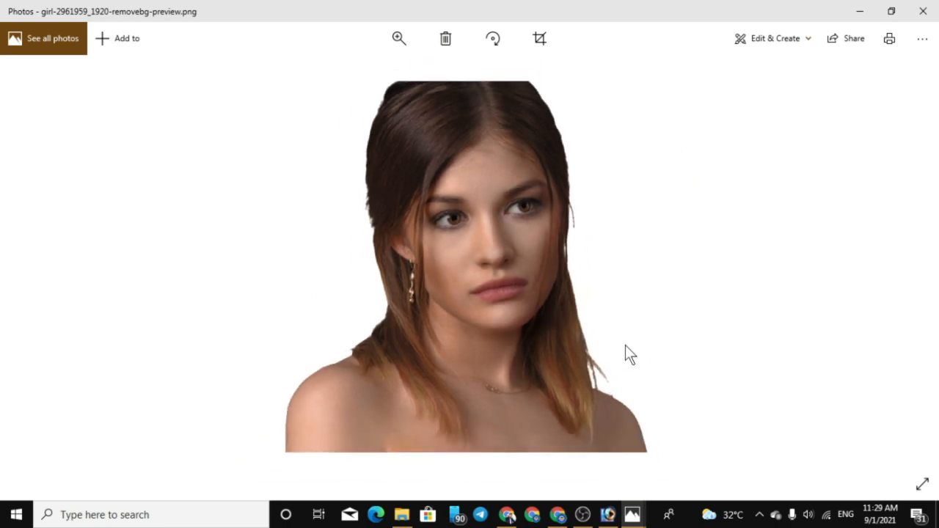
scroll(630, 328, up, 2)
scroll(631, 328, down, 2)
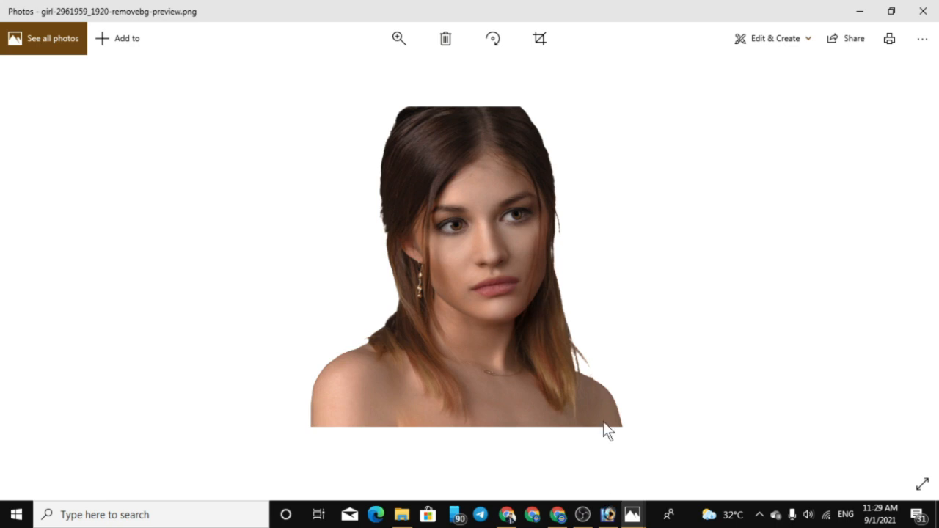
click(608, 512)
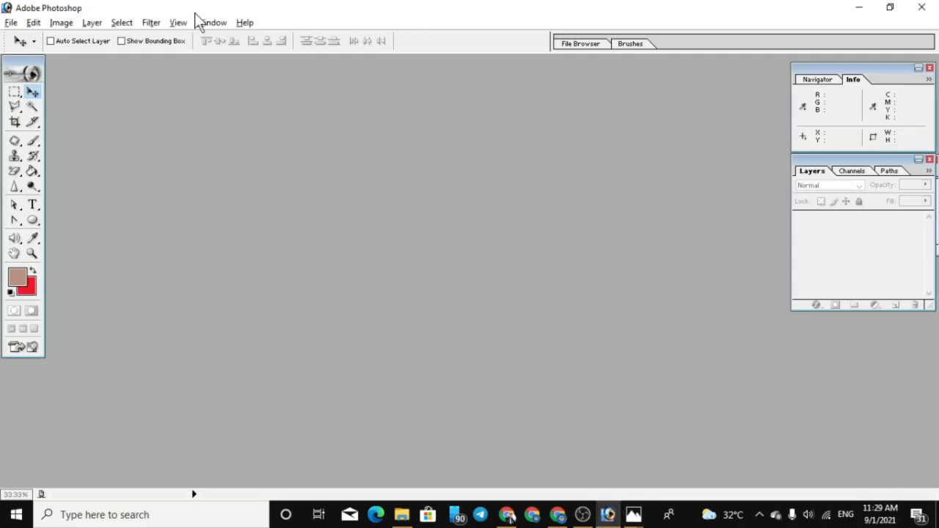
double_click(218, 131)
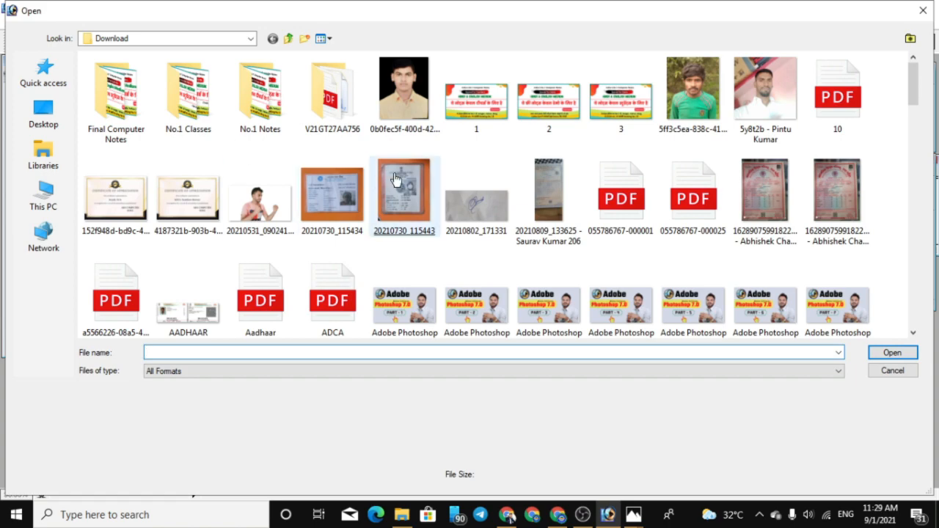
drag(922, 83, 926, 197)
click(44, 160)
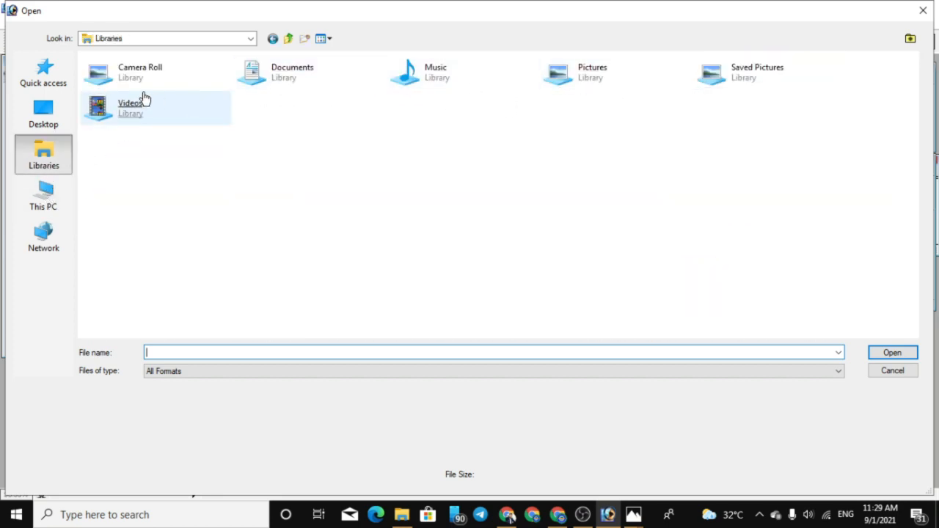
click(924, 10)
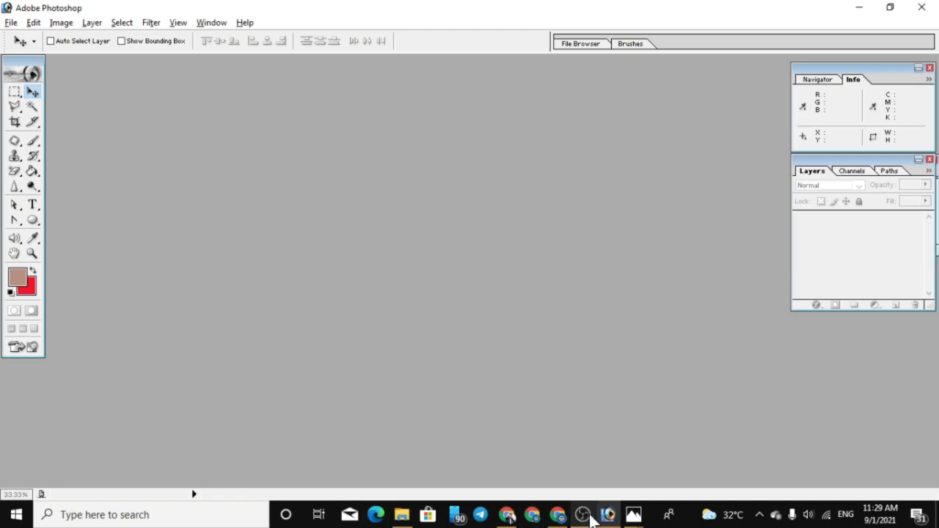
Locate girl-2961959_1920-removebg-preview.png through Chrome's download history and open it from its folder in Photoshop
click(558, 514)
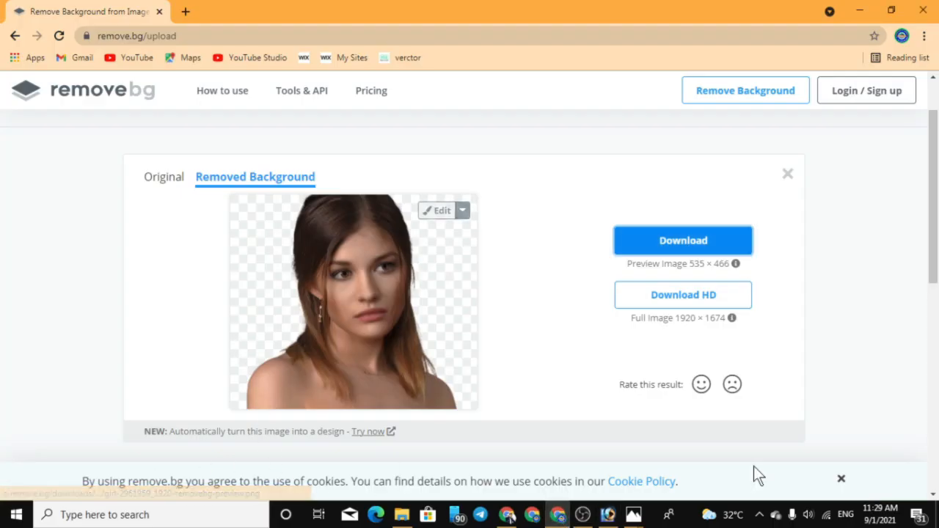
click(925, 36)
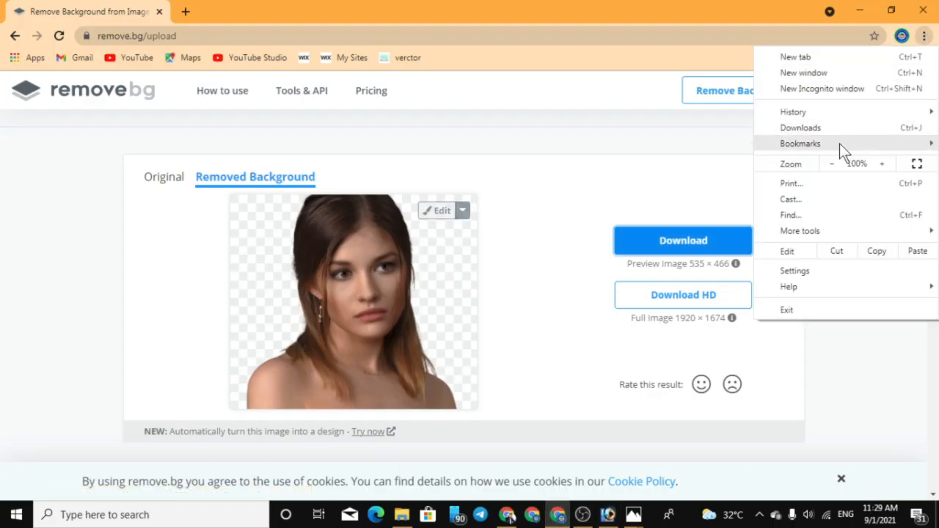
click(811, 129)
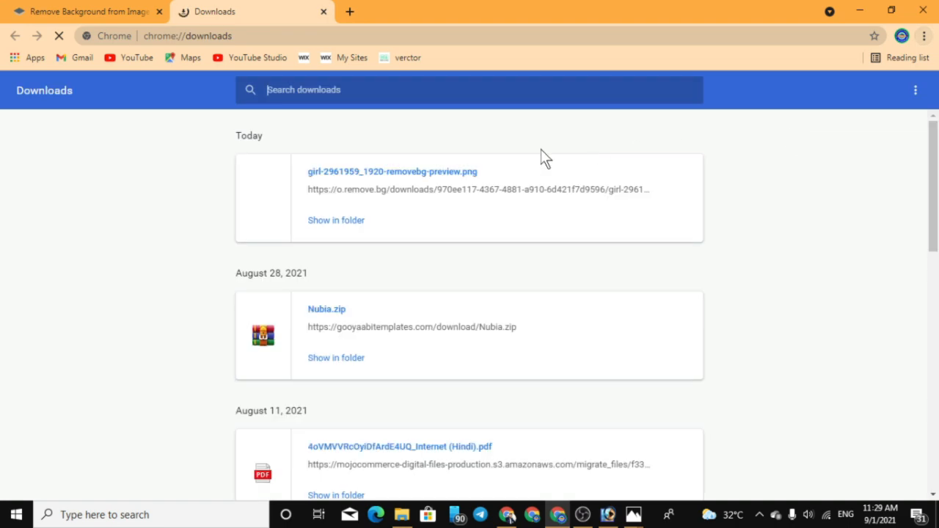
click(328, 222)
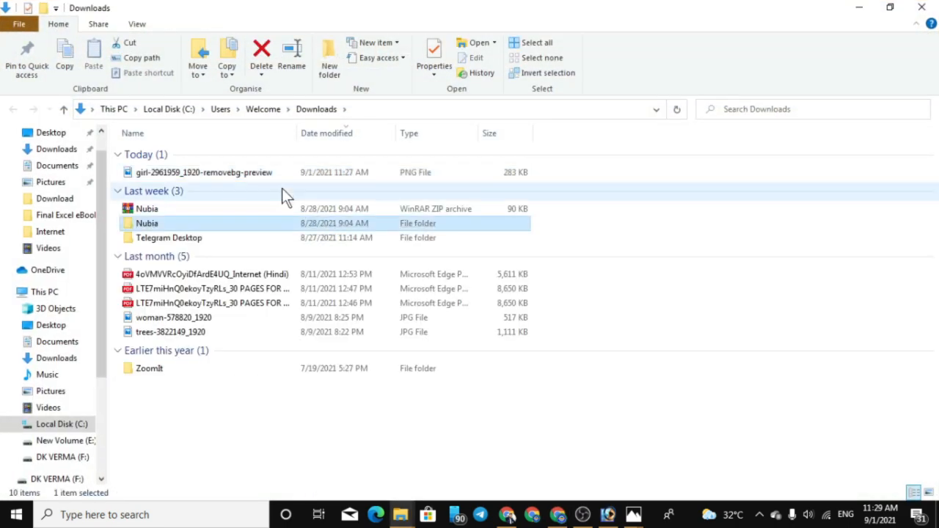
drag(252, 176, 387, 261)
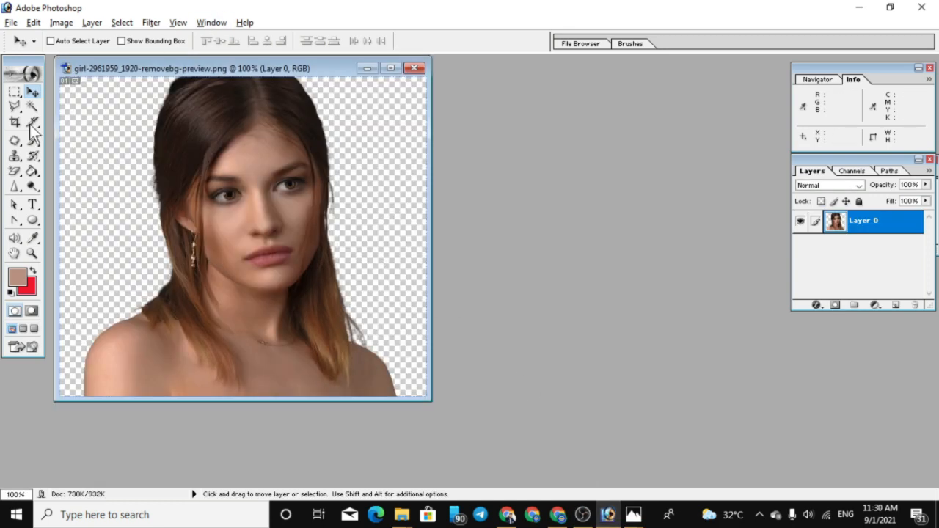
Create a new 4 x 6 inch document with white contents and place its window beside the cutout image
click(12, 23)
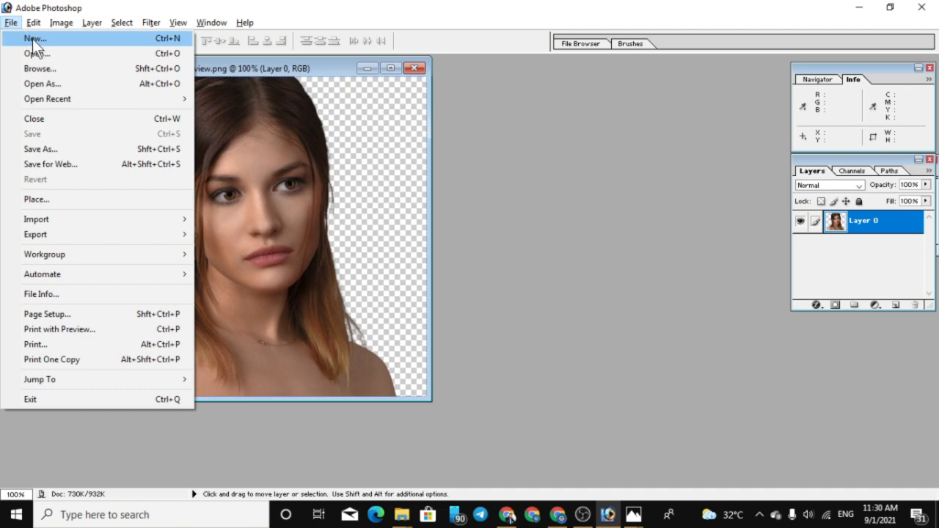
click(32, 38)
click(451, 276)
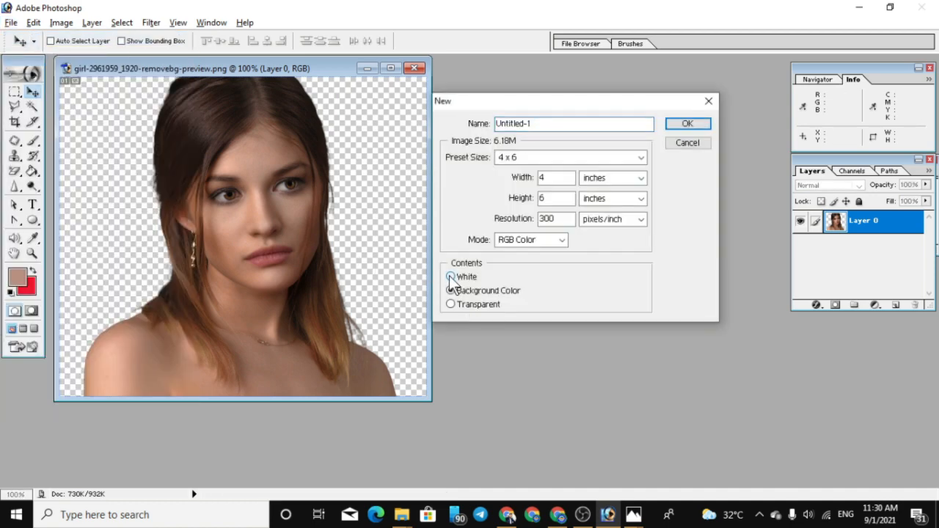
click(540, 160)
click(539, 160)
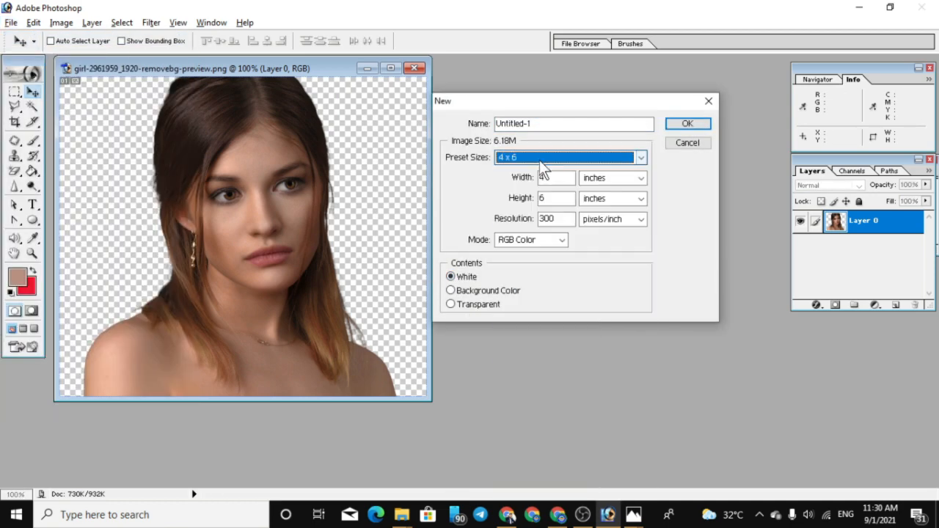
click(687, 123)
drag(147, 74, 562, 75)
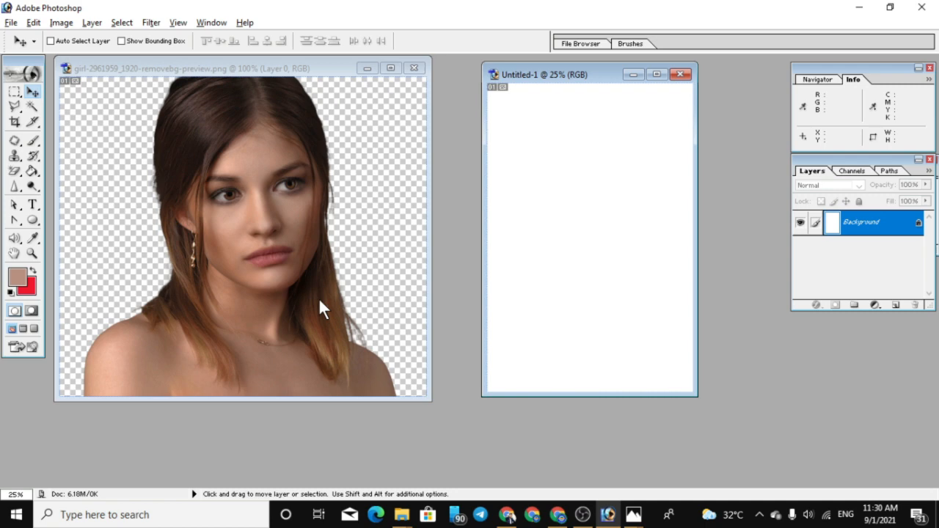
Copy the cutout portrait into the white 4 x 6 document, scale it to about 68.3% and position it in the upper-left corner
click(319, 321)
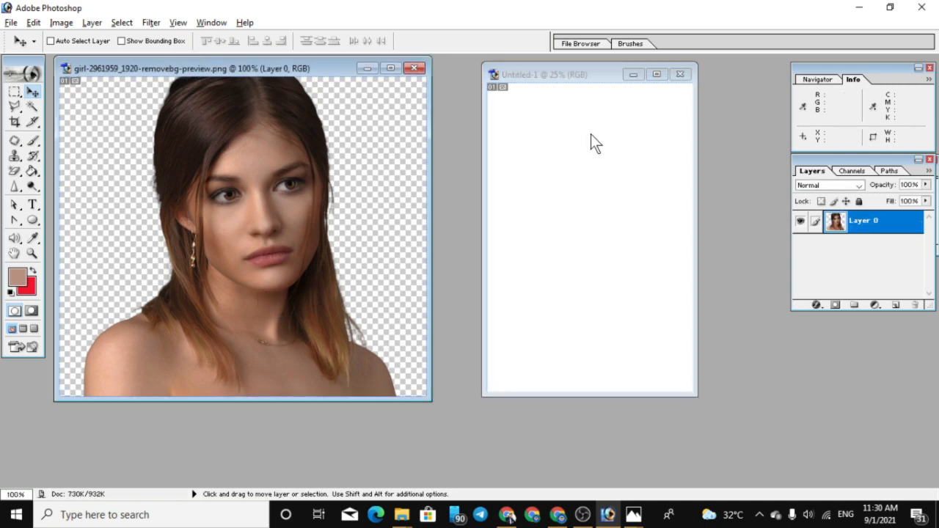
drag(309, 169, 551, 141)
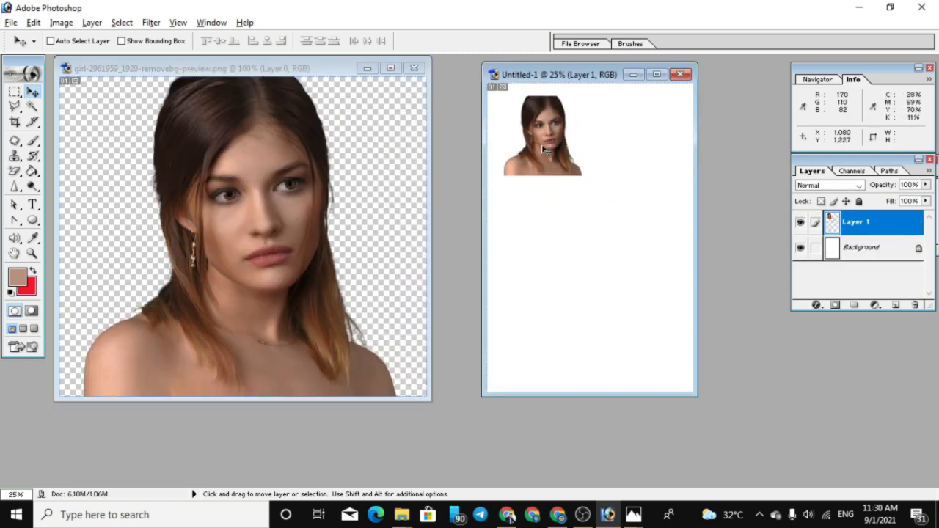
key(ctrl+t)
drag(583, 94, 558, 122)
drag(527, 160, 518, 131)
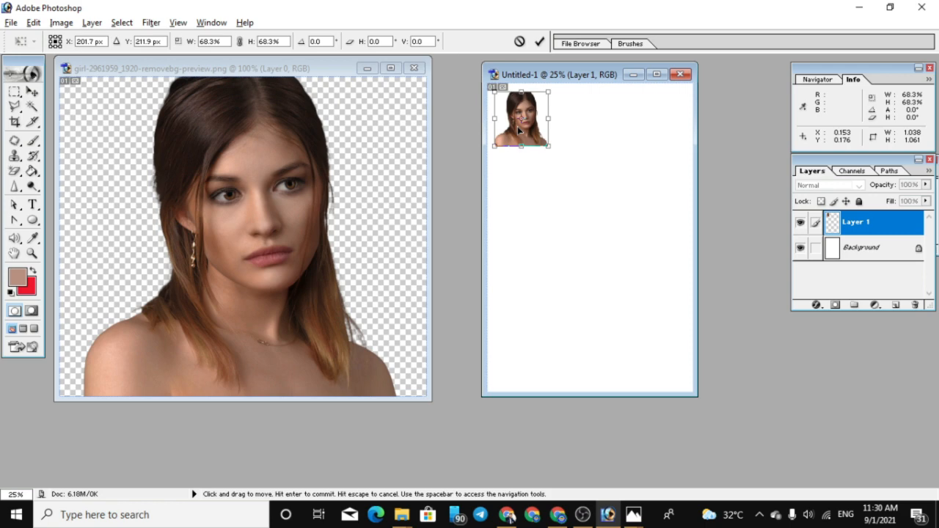
key(Return)
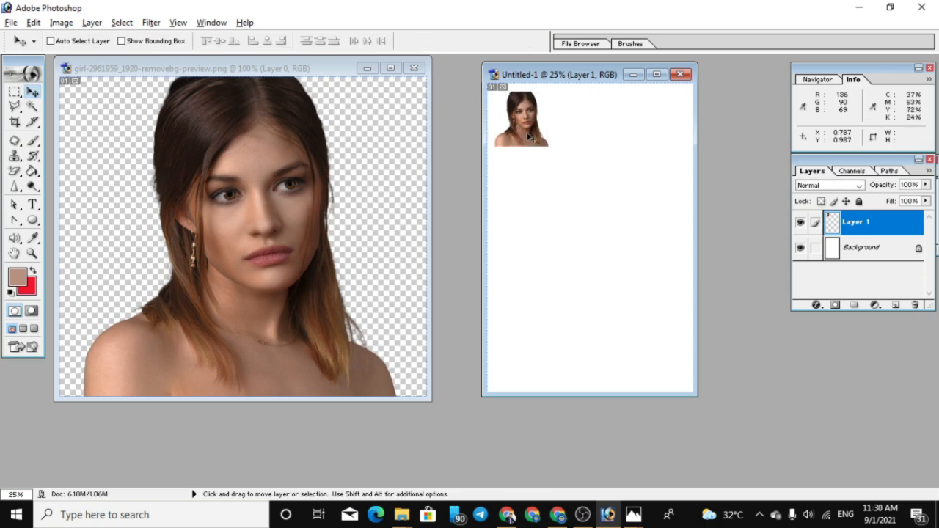
Duplicate the small portrait across the page to make three rows of four copies
drag(530, 137, 513, 210)
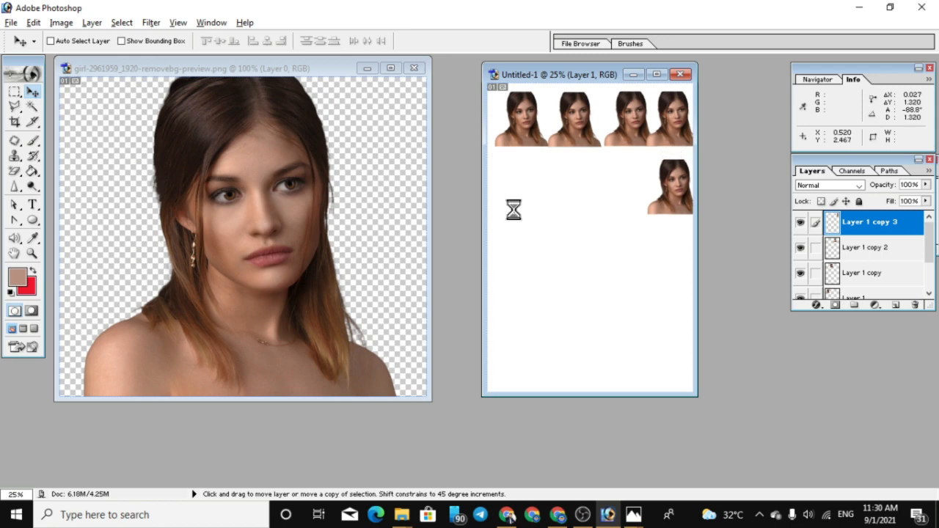
drag(666, 196, 555, 191)
drag(555, 191, 634, 288)
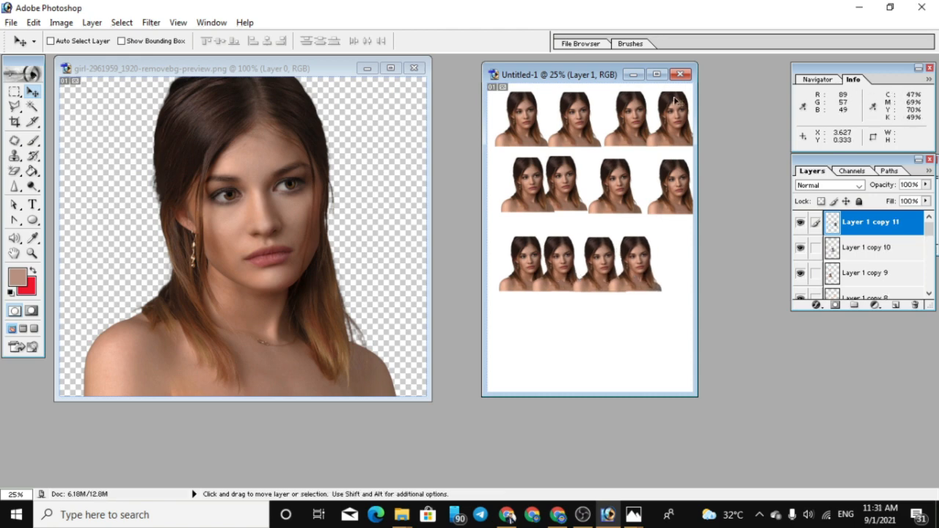
Maximize the portrait sheet and examine the cutout edges at 200%, then the whole page at 25%
click(655, 75)
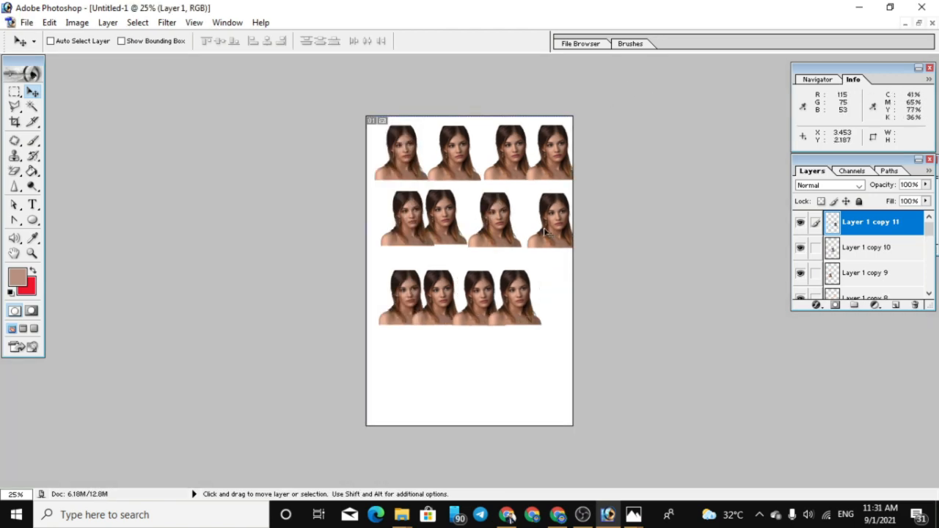
key(ctrl+plus)
key(ctrl+plus)
key(ctrl+plus)
key(ctrl+plus)
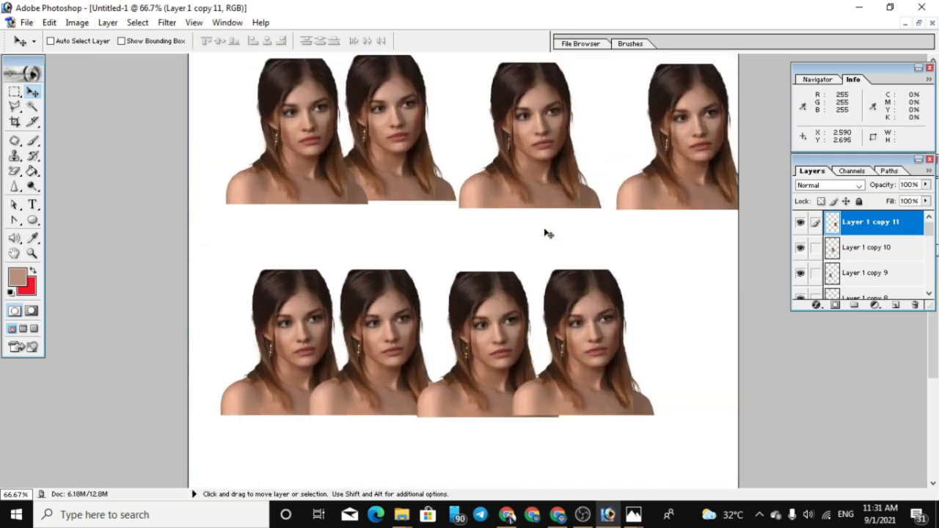
key(ctrl+plus)
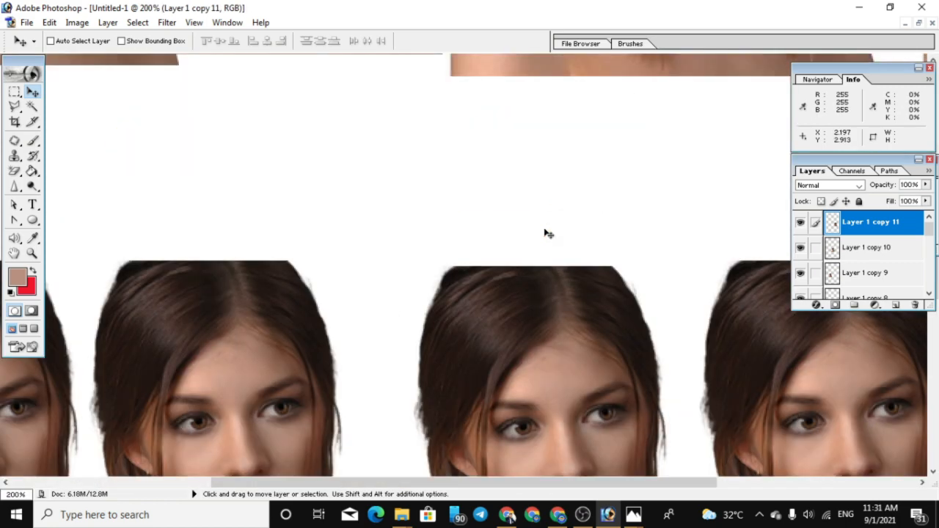
scroll(549, 237, down, 4)
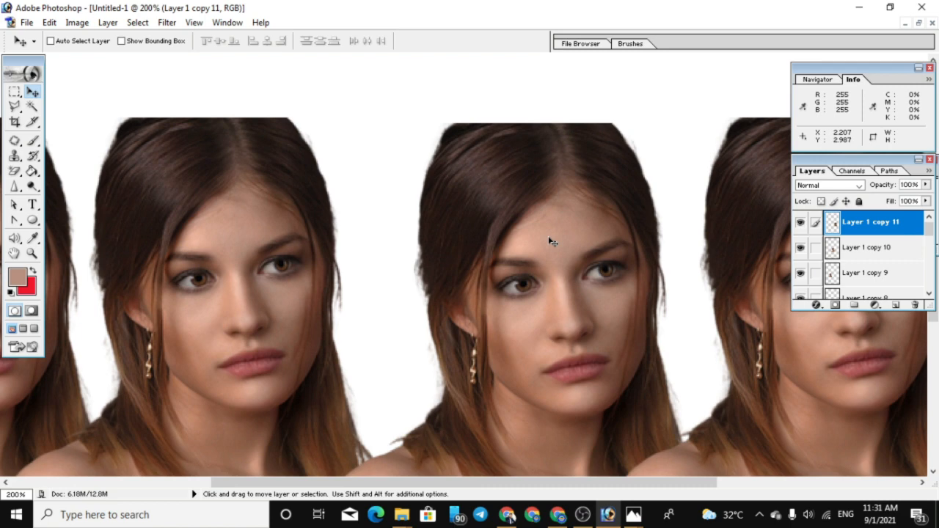
scroll(545, 257, down, 1)
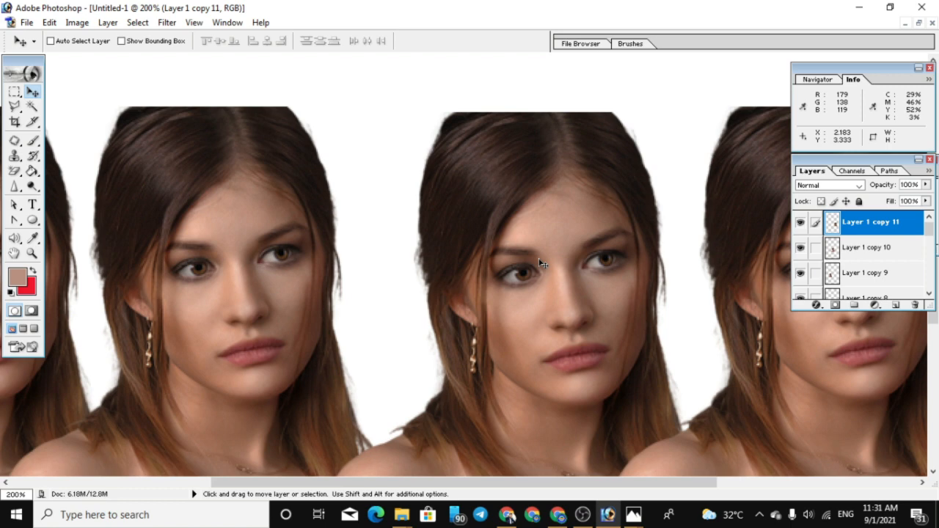
key(ctrl+minus)
key(ctrl+minus)
key(ctrl+minus)
key(ctrl+minus)
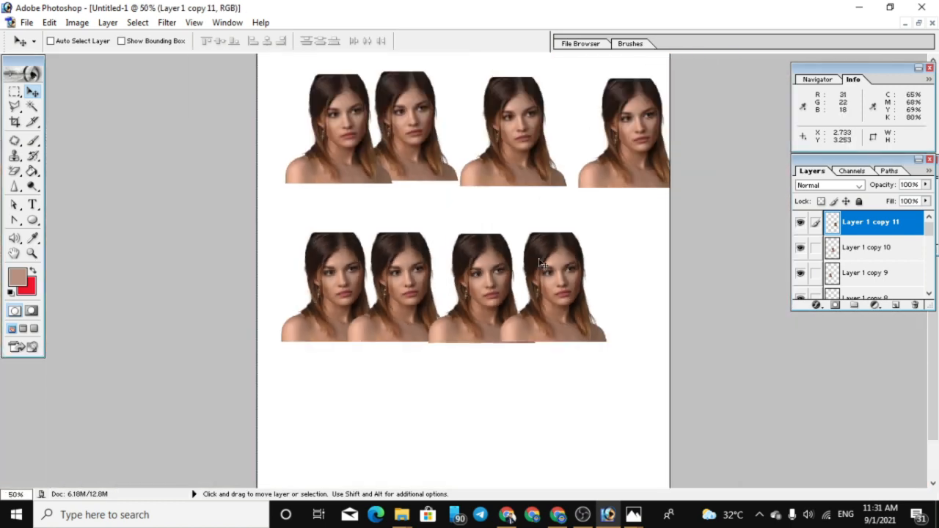
key(ctrl+minus)
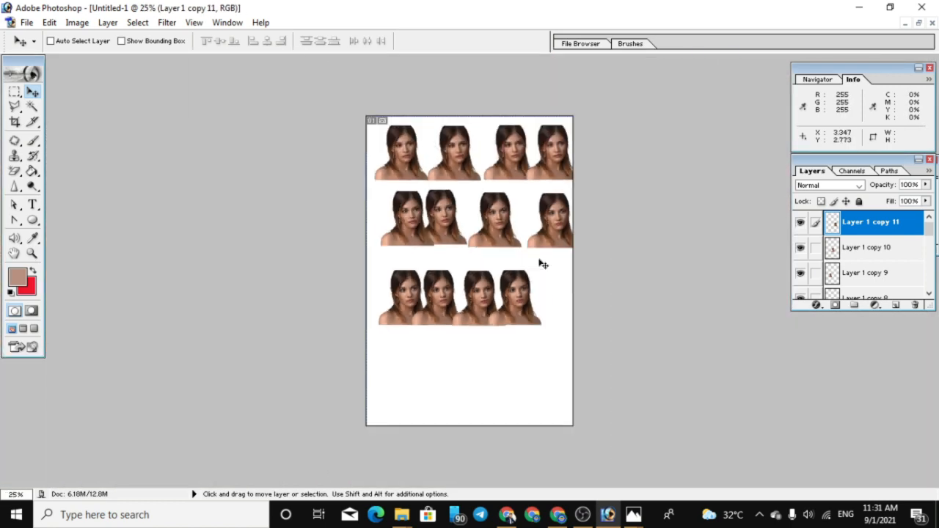
View the portrait sheet at 50%, show the available lasso tools and restore the document to a floating window
key(ctrl+plus)
key(ctrl+plus)
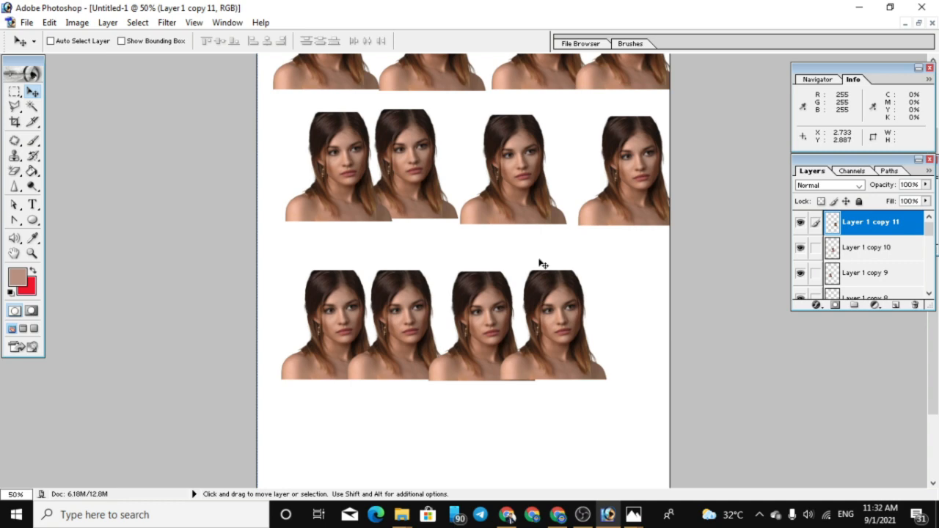
click(16, 108)
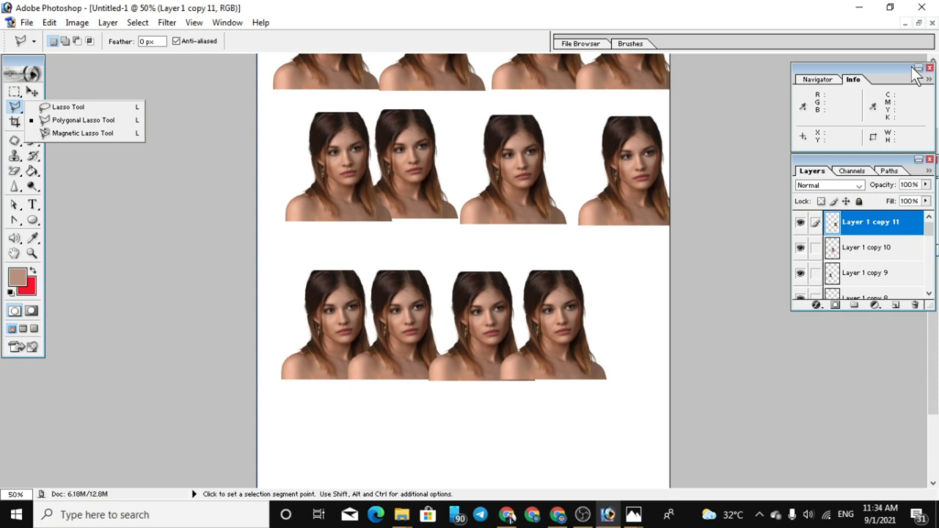
click(919, 22)
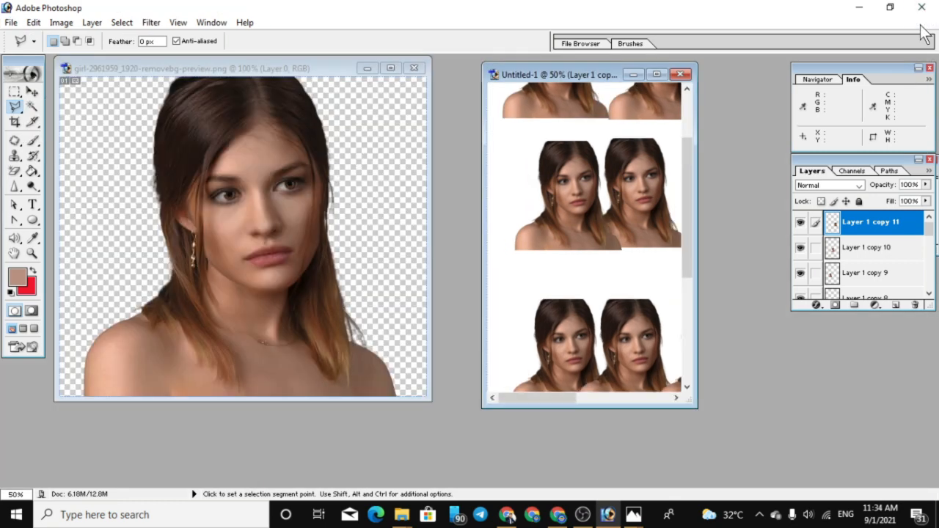
Close the portrait sheet without saving it and close the cutout portrait document
click(682, 75)
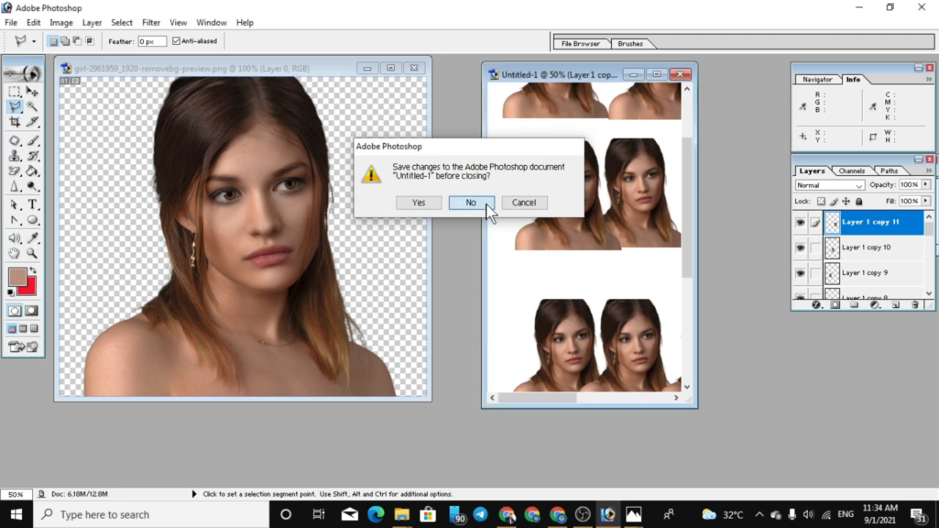
click(476, 203)
click(414, 68)
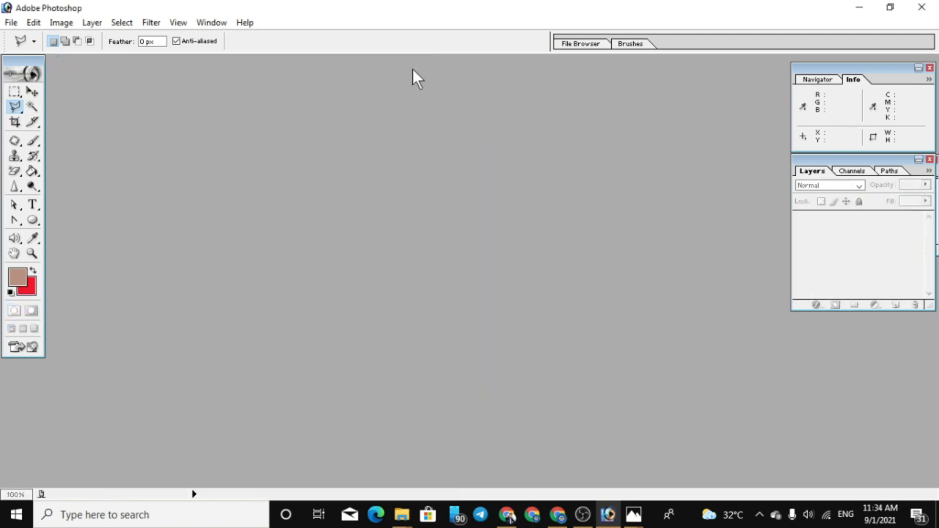
Open automation-3154529_1920.jpg from the Download folder and place its floating window in the middle of the workspace
double_click(118, 124)
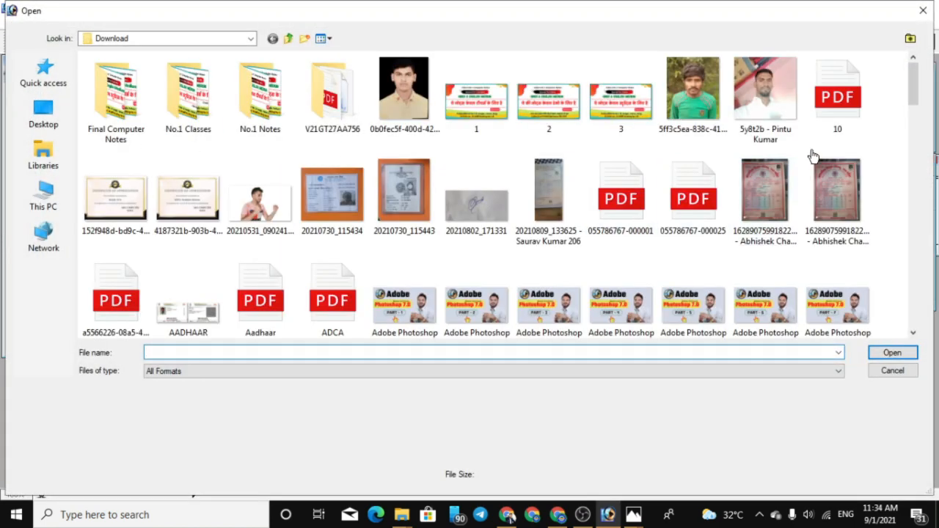
drag(915, 94, 902, 144)
double_click(189, 180)
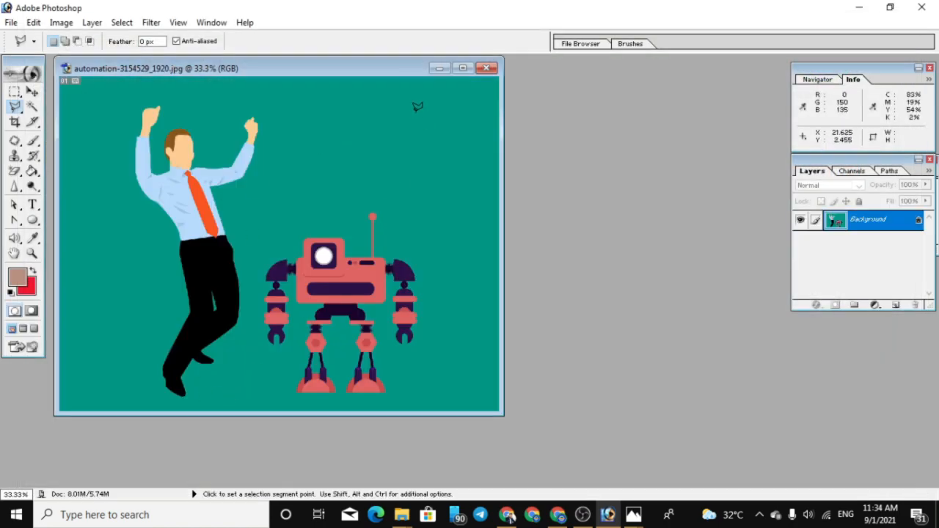
drag(377, 67, 522, 86)
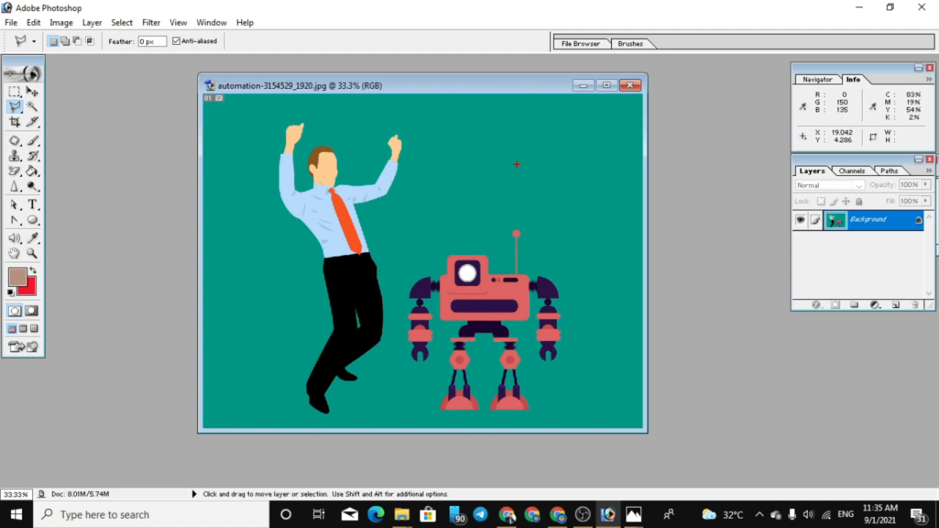
drag(517, 165, 539, 211)
key(Escape)
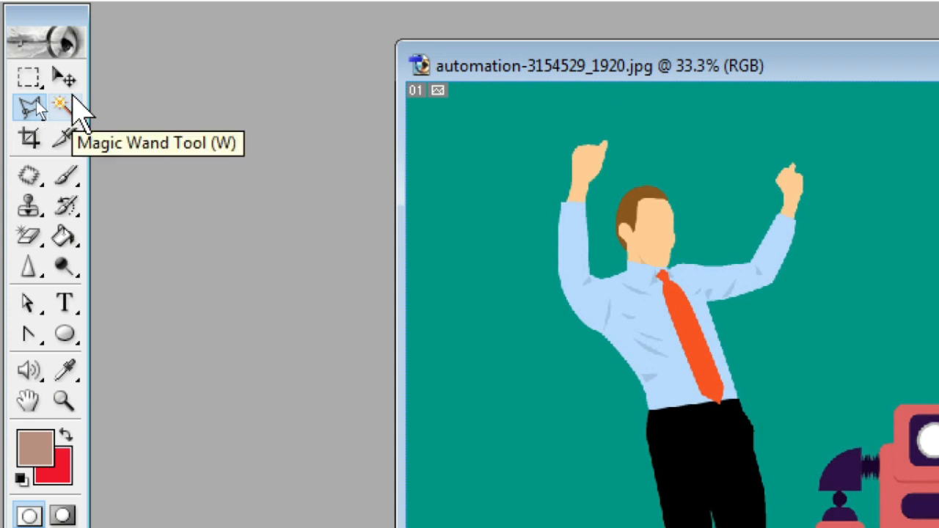
Select the green background with the Magic Wand at tolerance 32, fill it with the red background colour and deselect
click(67, 105)
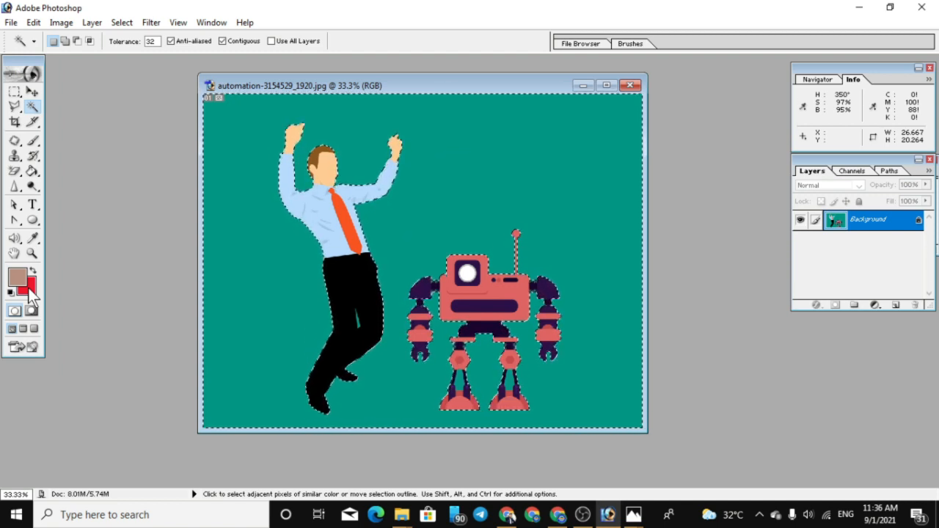
key(ctrl+BackSpace)
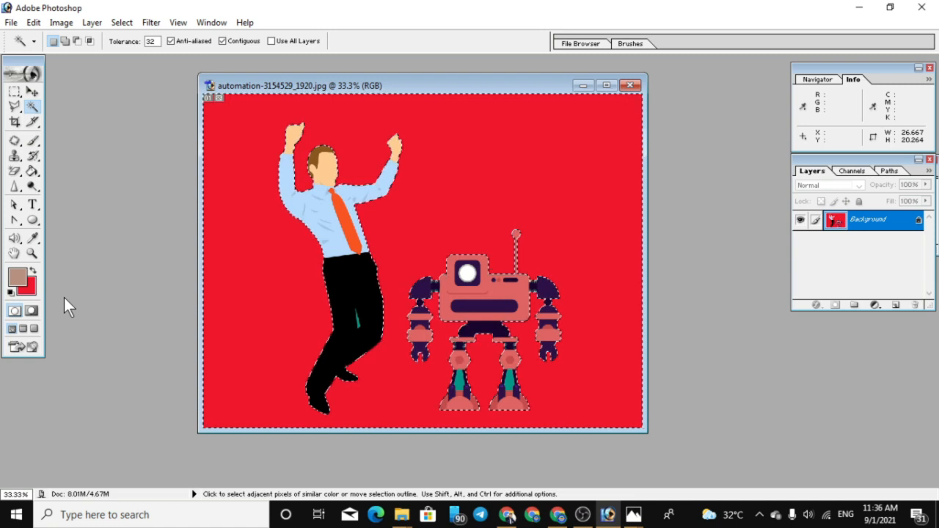
key(ctrl+d)
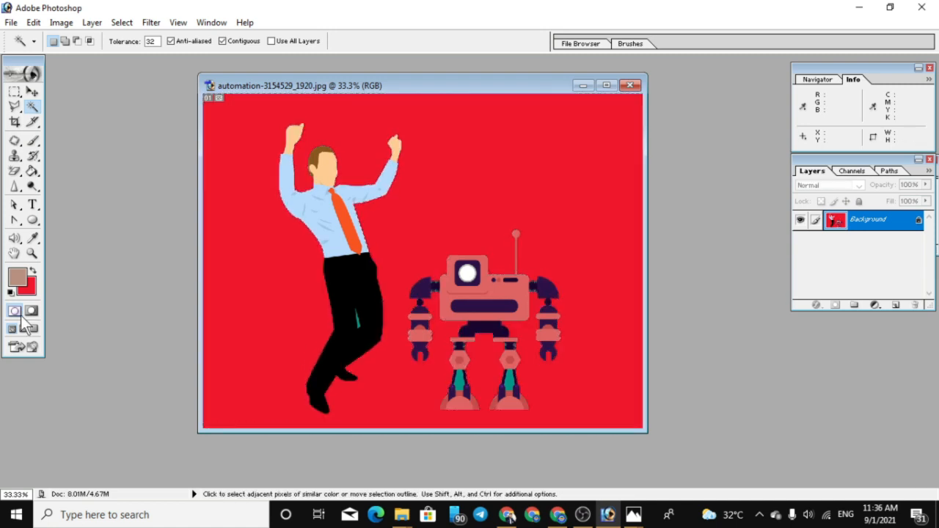
Maximize the document and replace the leftover green gap between the man's legs with the red background colour
key(ctrl+plus)
key(ctrl+plus)
key(ctrl+plus)
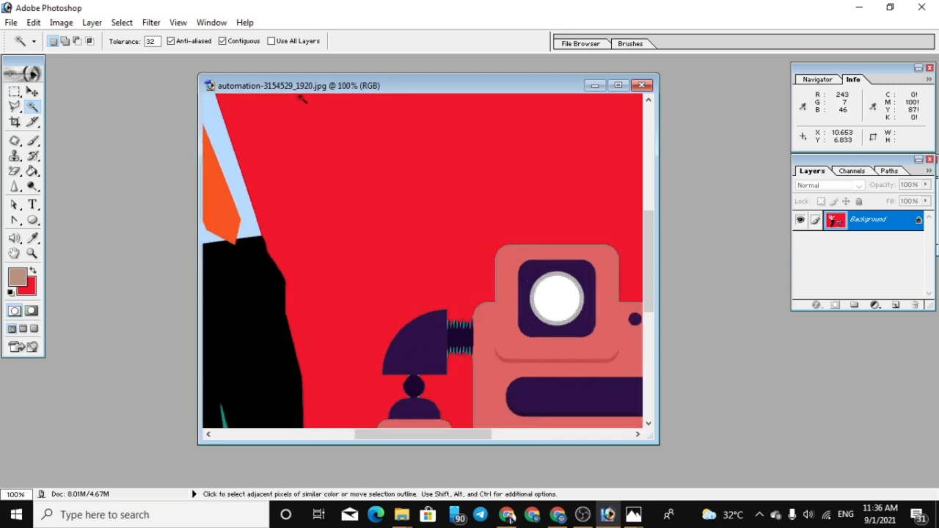
click(618, 86)
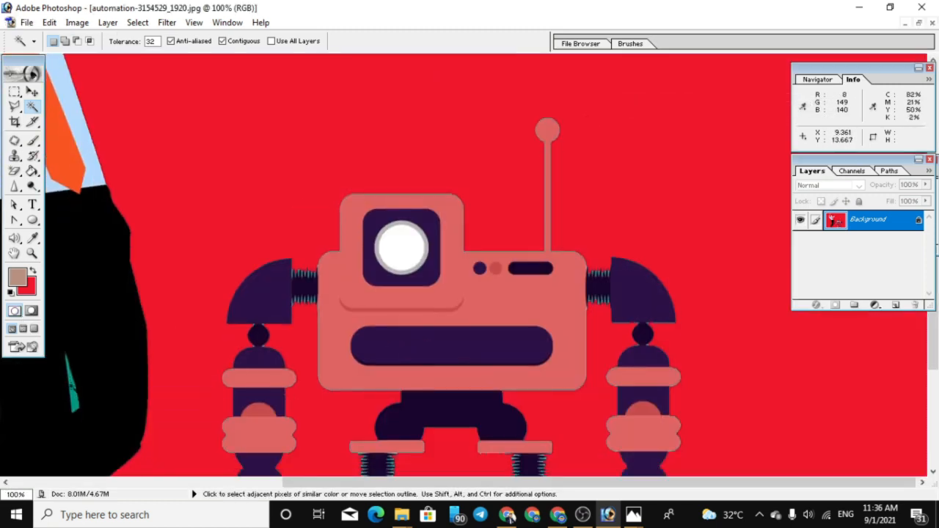
click(74, 391)
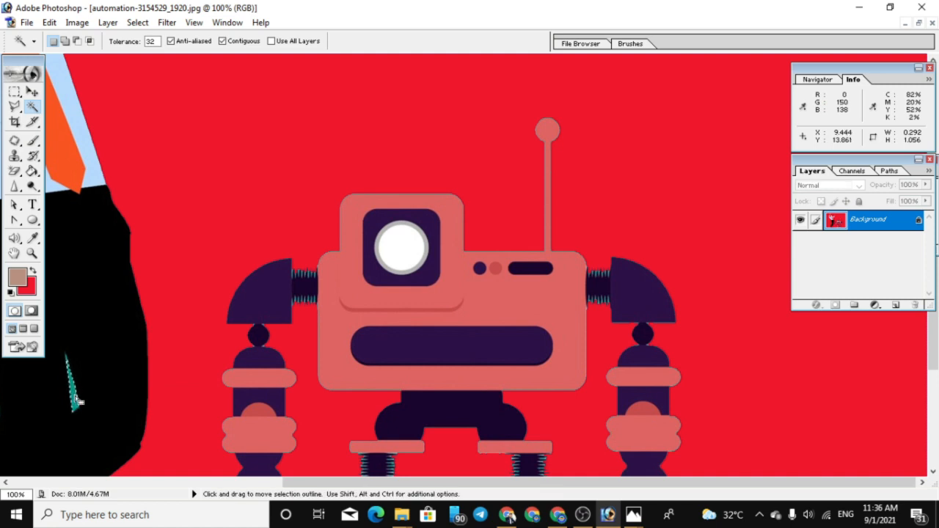
key(Delete)
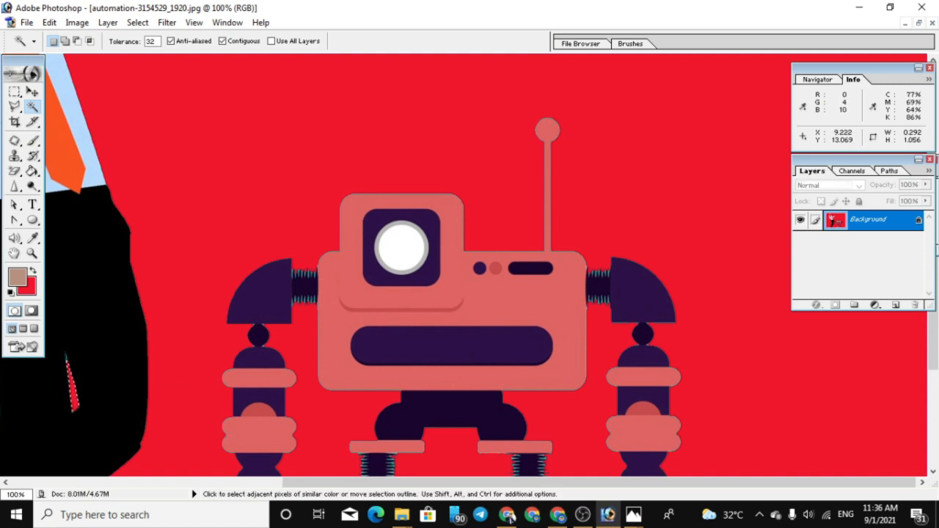
key(ctrl+d)
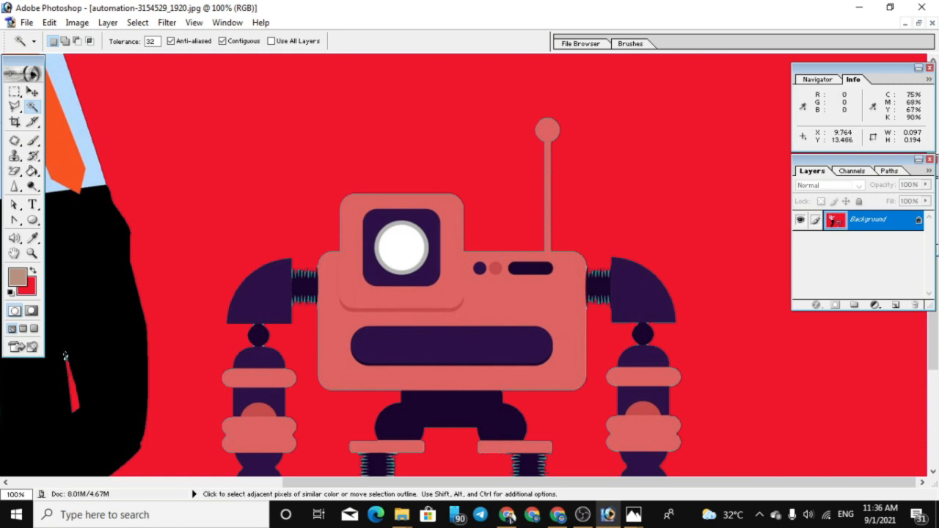
key(ctrl+minus)
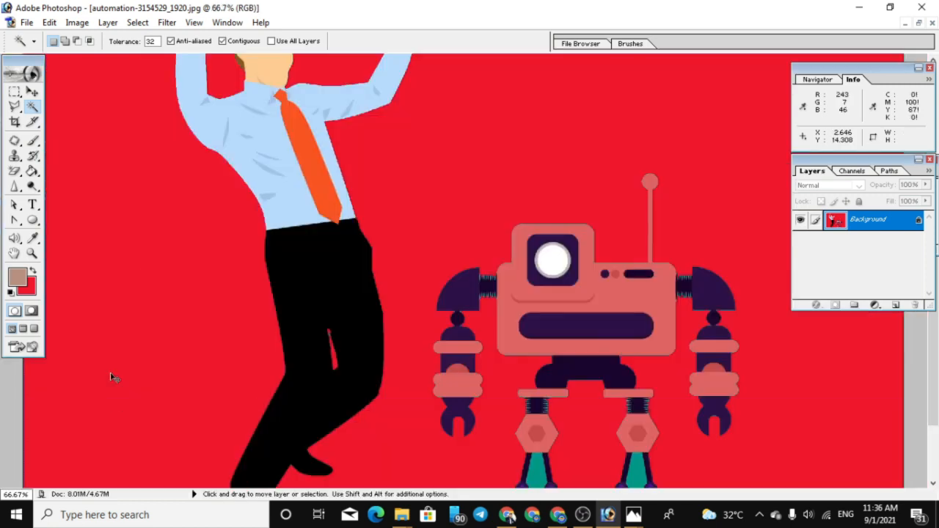
key(ctrl+minus)
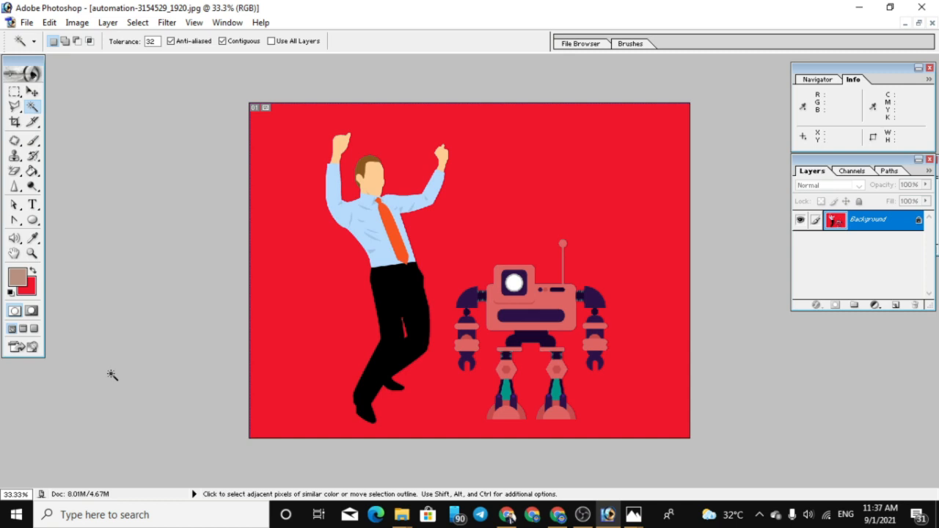
click(15, 107)
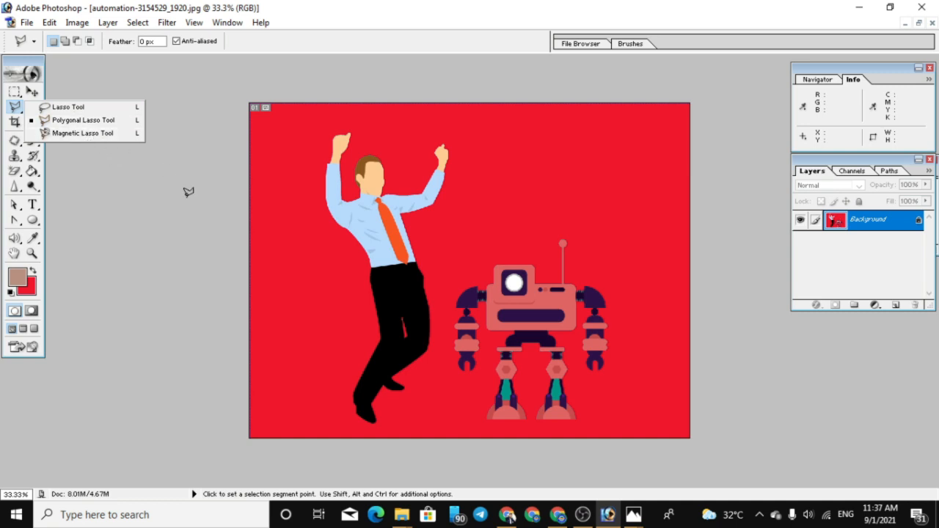
click(165, 306)
key(ctrl+plus)
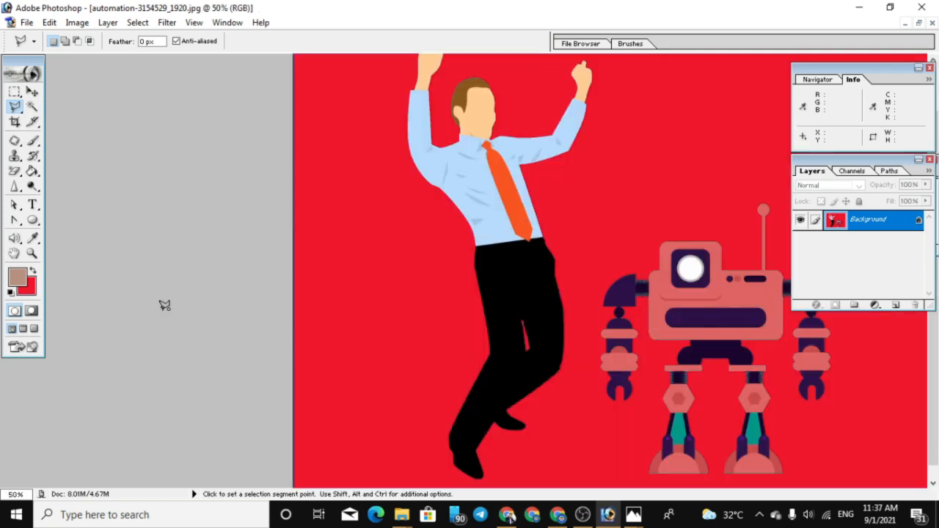
click(165, 306)
key(ctrl+plus)
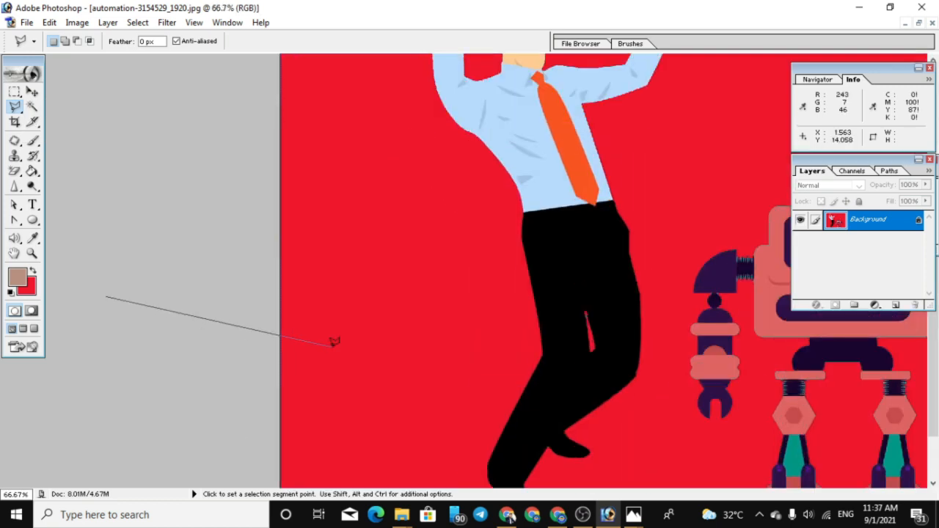
double_click(93, 218)
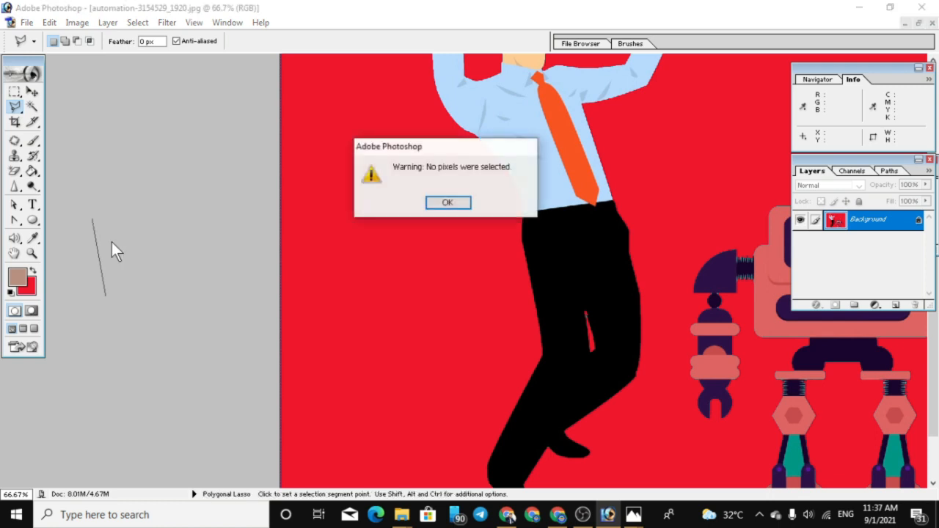
click(458, 199)
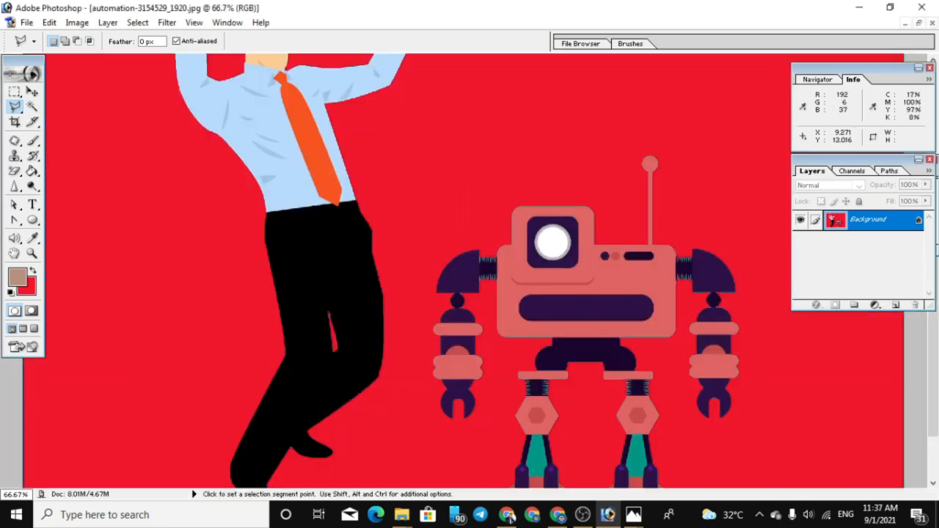
Try to outline the man with the Polygonal Lasso, from his lower leg up along his back and around the raised arm to his head
scroll(470, 272, down, 3)
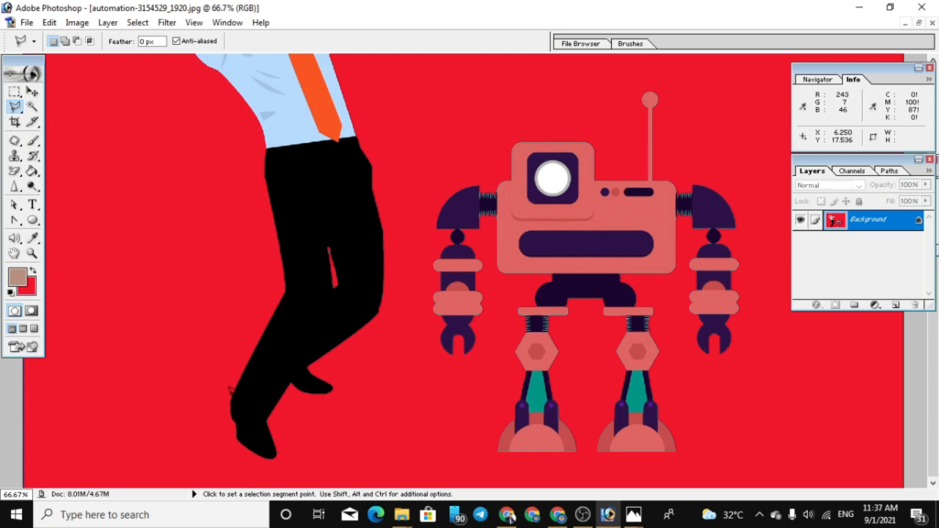
click(229, 390)
click(284, 293)
click(269, 243)
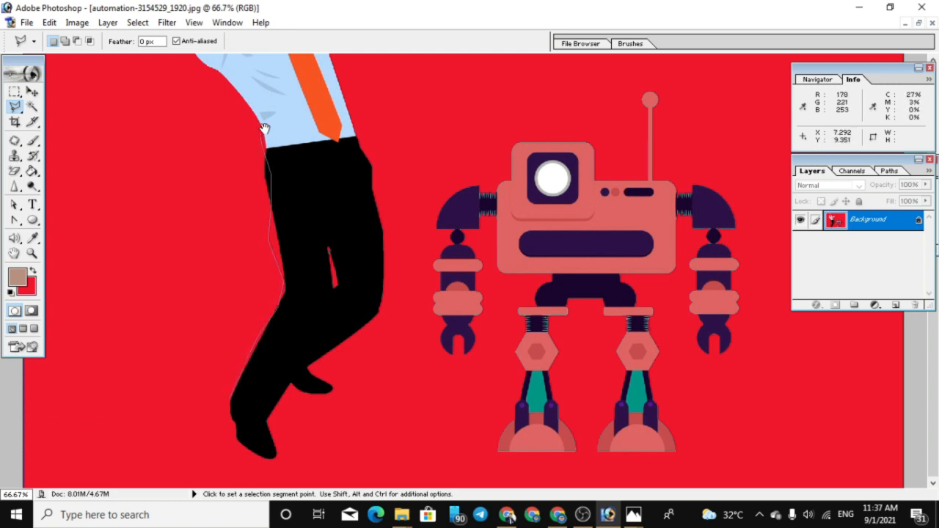
drag(264, 129, 267, 445)
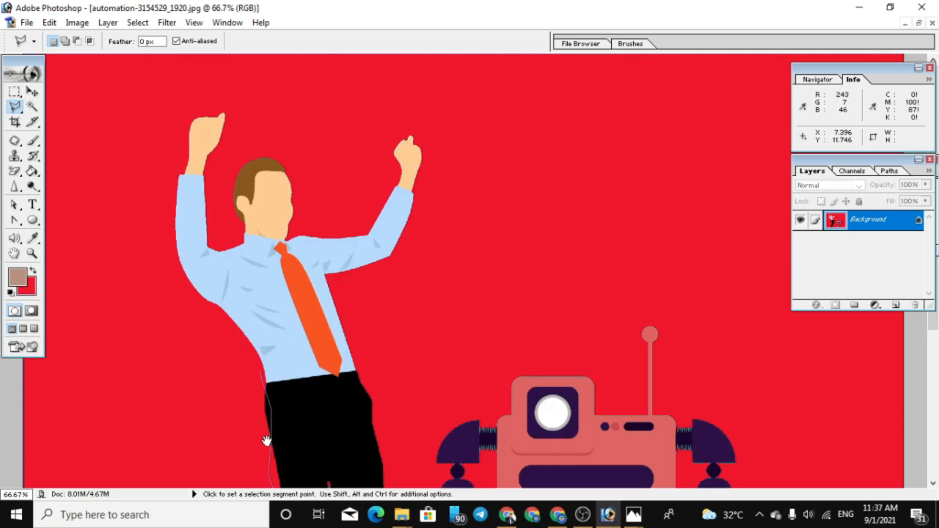
click(189, 276)
click(174, 226)
click(173, 193)
click(178, 160)
click(192, 114)
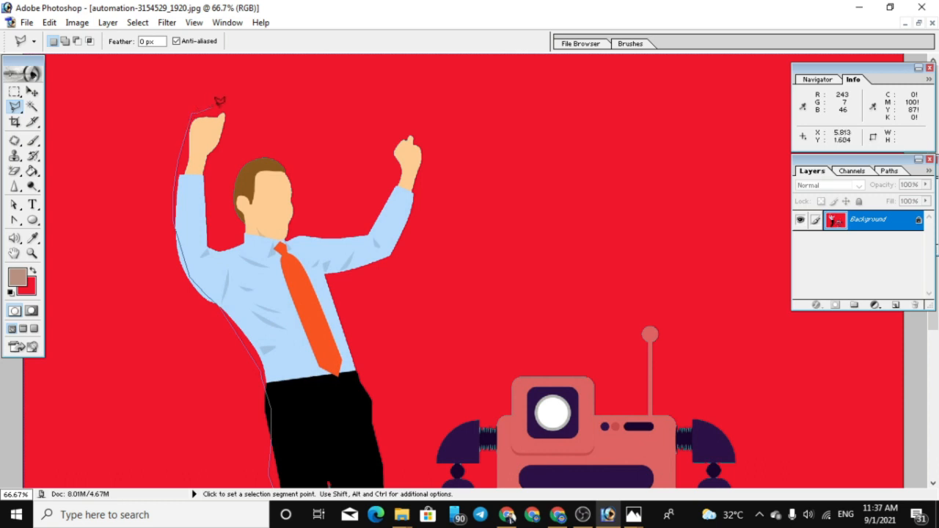
click(225, 112)
click(220, 147)
click(209, 163)
click(208, 192)
click(210, 235)
click(217, 246)
click(226, 251)
click(236, 251)
click(240, 233)
click(234, 201)
click(234, 177)
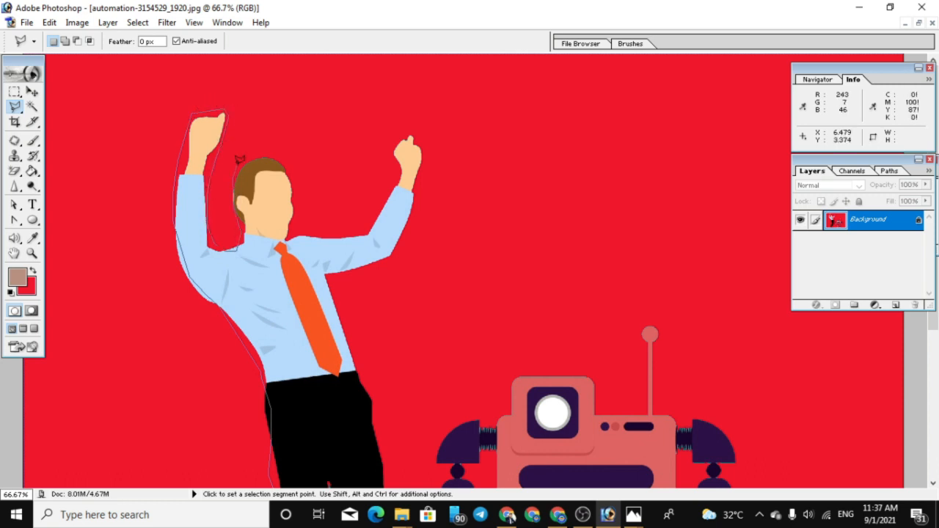
click(236, 164)
double_click(246, 157)
click(265, 160)
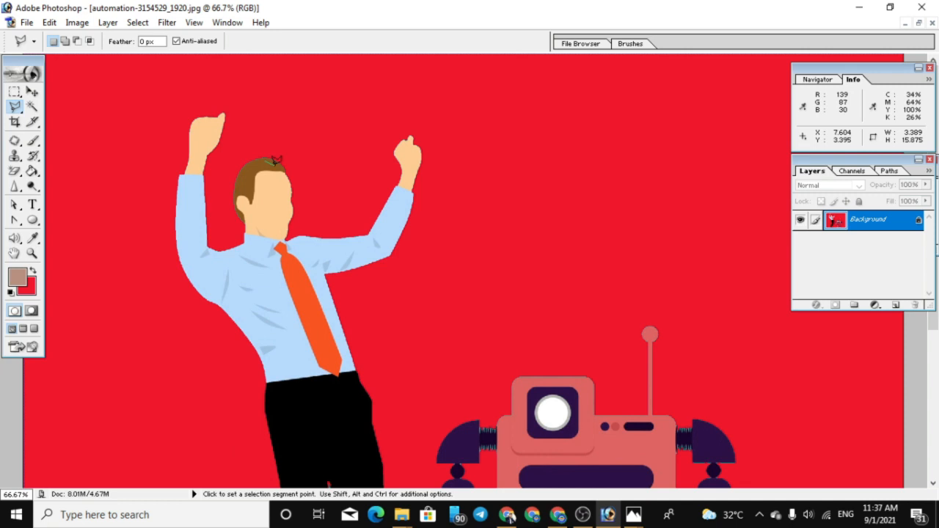
double_click(291, 309)
click(447, 202)
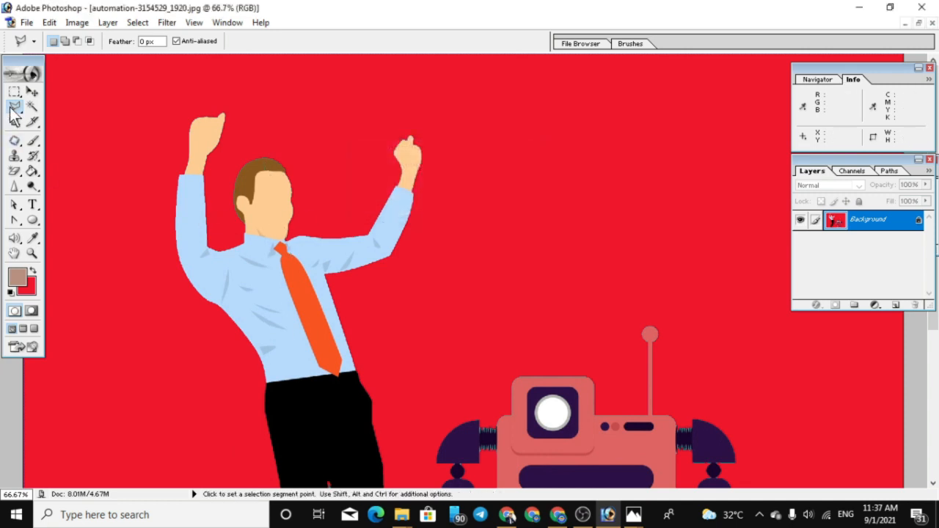
Trace the man's outer edge with the Magnetic Lasso from the lower leg up to the raised arm and close the selection
drag(15, 112, 118, 139)
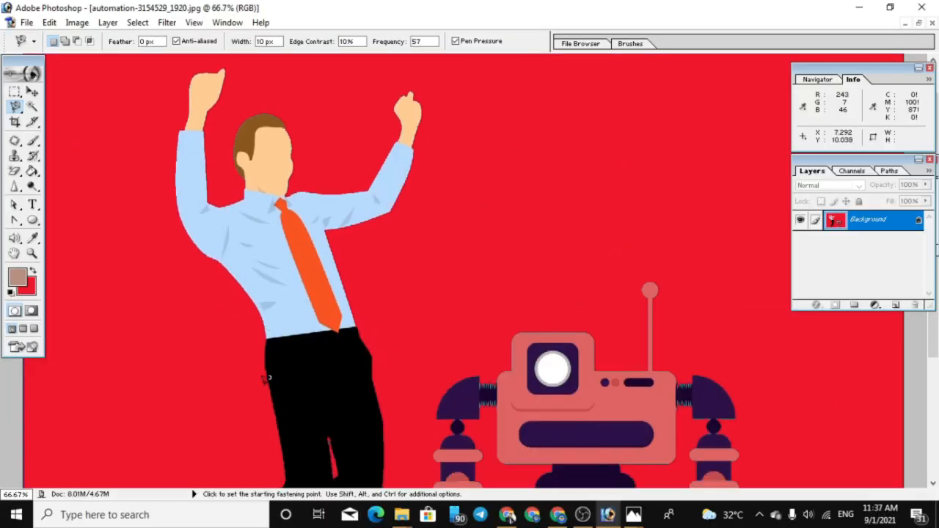
scroll(267, 378, down, 5)
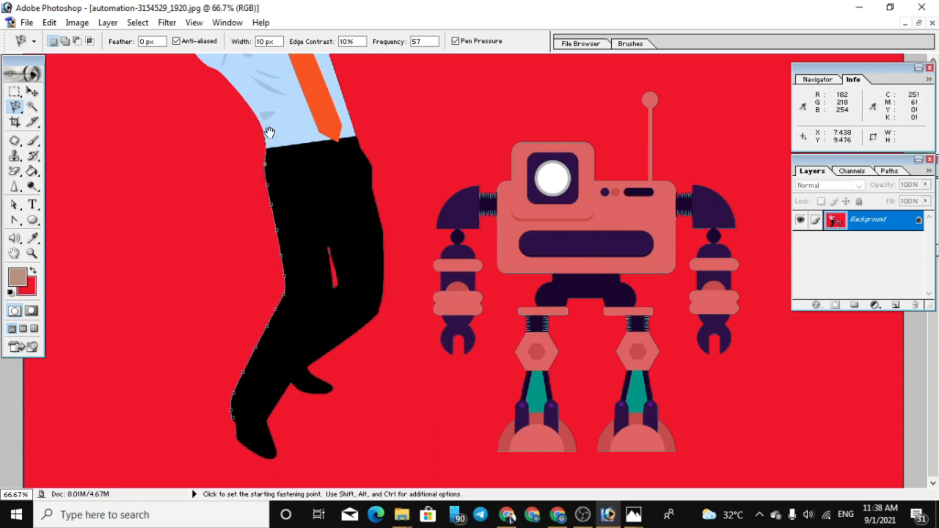
drag(270, 132, 279, 352)
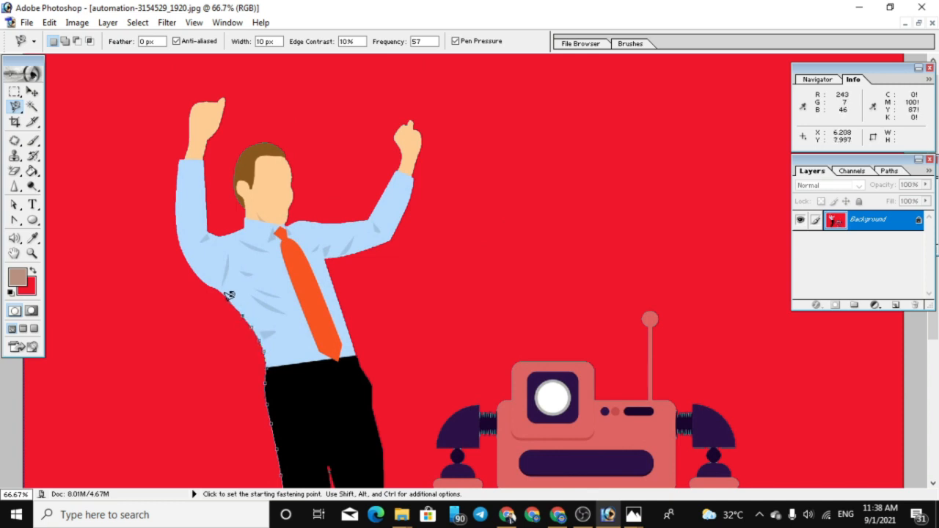
double_click(178, 196)
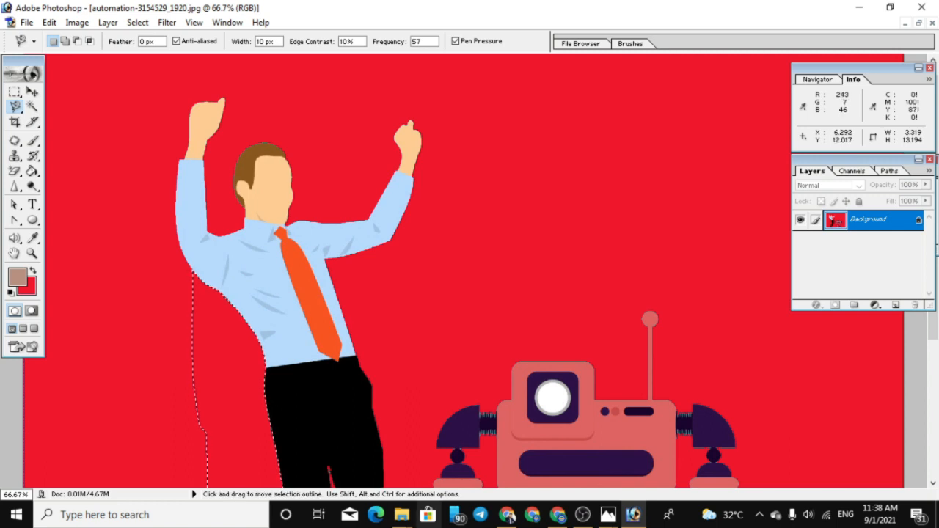
right_click(360, 372)
click(250, 361)
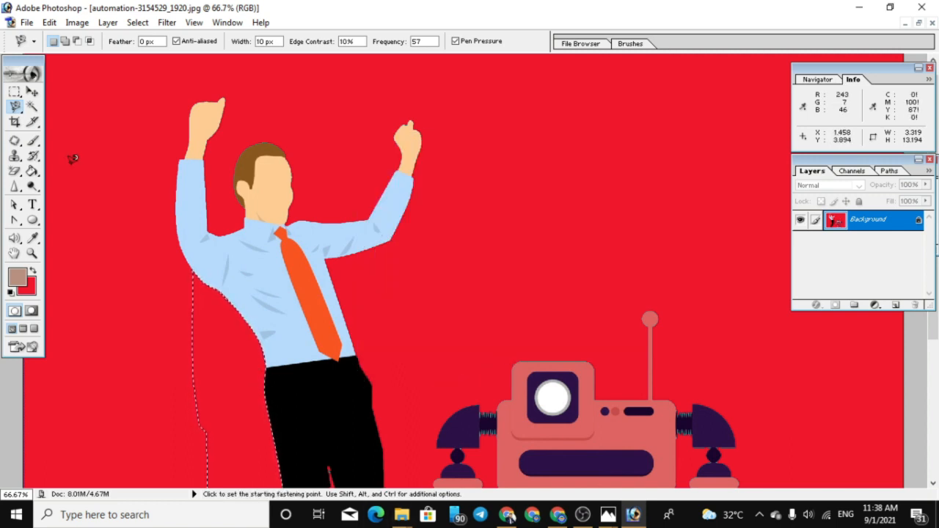
right_click(15, 107)
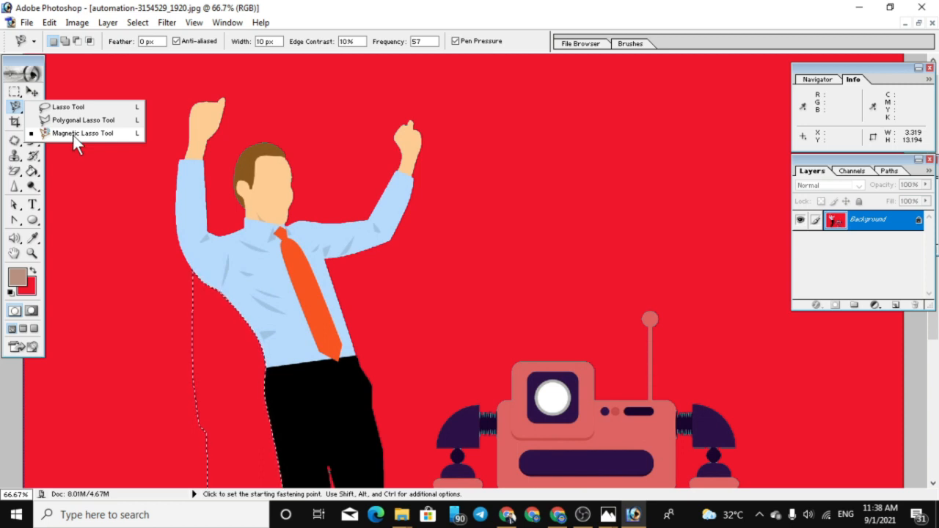
right_click(122, 278)
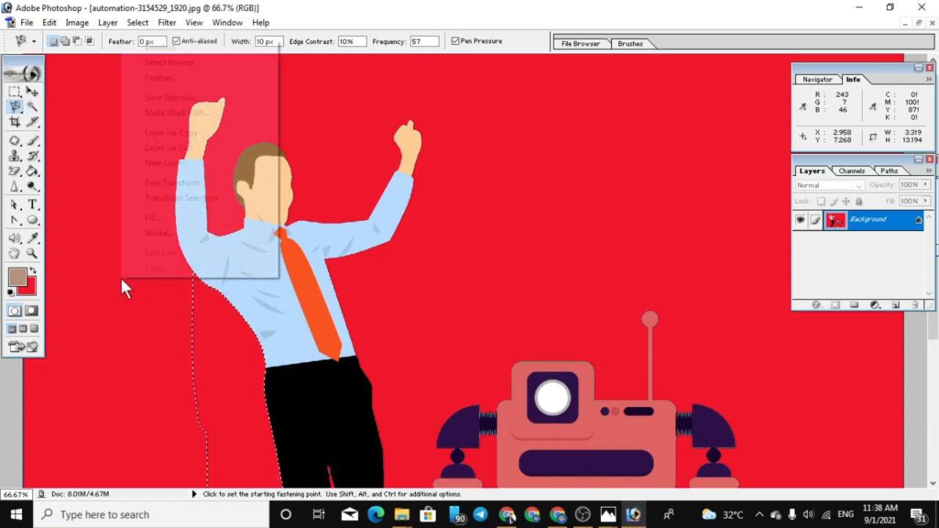
Deselect the Magnetic Lasso outline and zoom out to show the whole illustration at 33.3%
click(144, 312)
key(ctrl+d)
scroll(209, 383, down, 1)
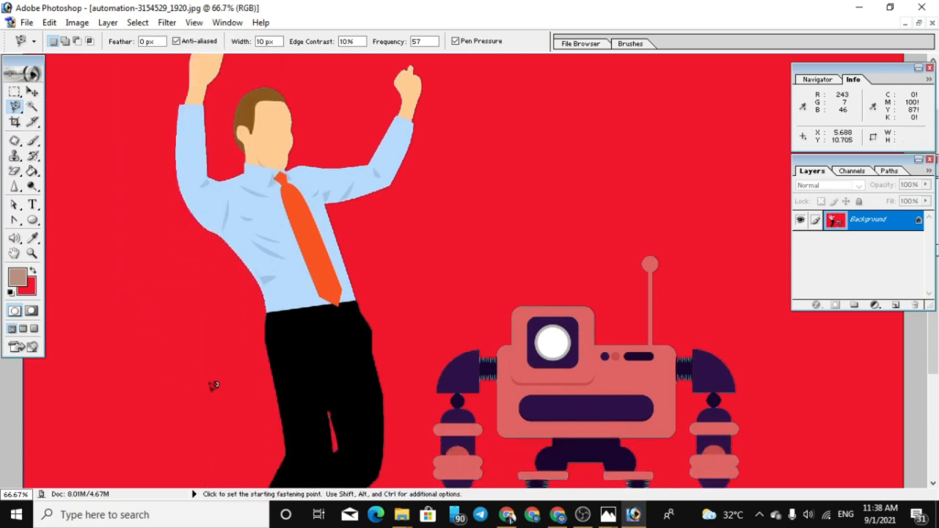
scroll(213, 385, down, 2)
key(ctrl+minus)
key(ctrl+minus)
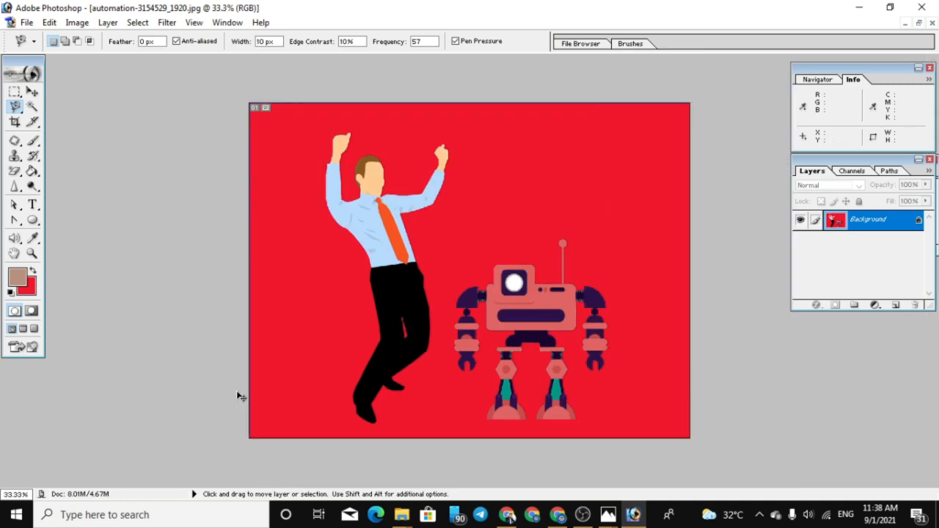
Try a loose Magnetic Lasso selection from the man's lower leg across his body and the red background, and clear it
click(357, 398)
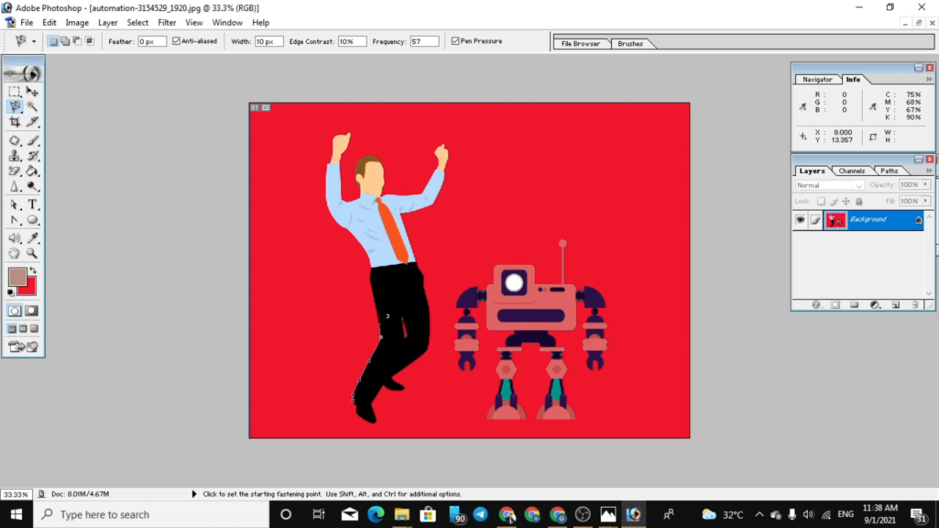
key(Escape)
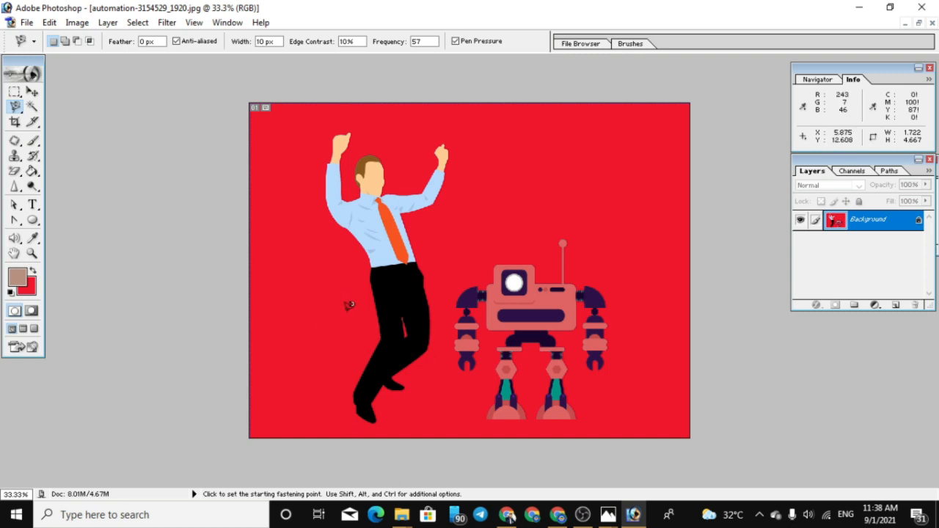
click(14, 107)
click(61, 133)
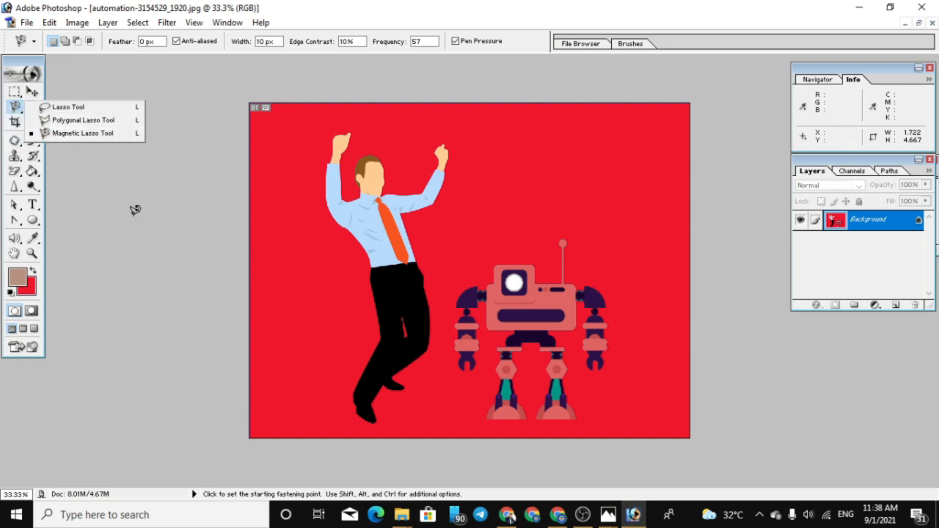
click(336, 379)
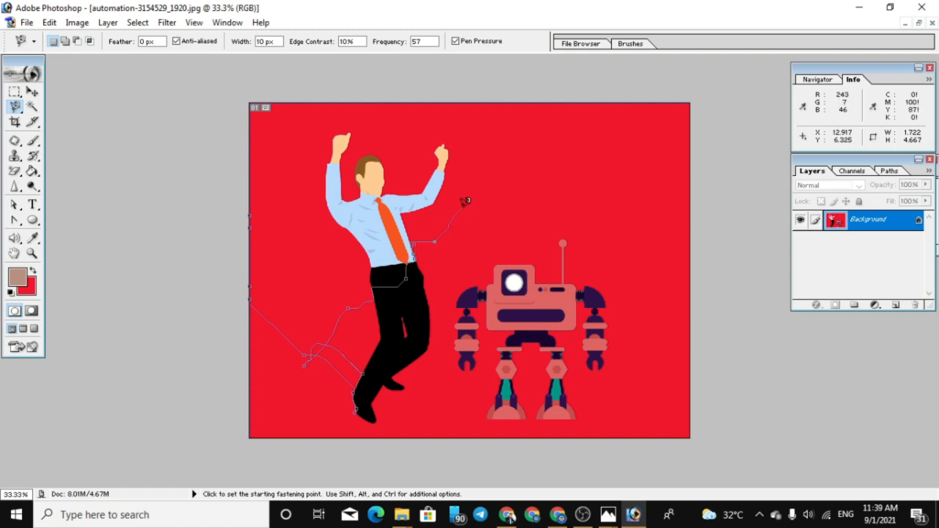
double_click(505, 153)
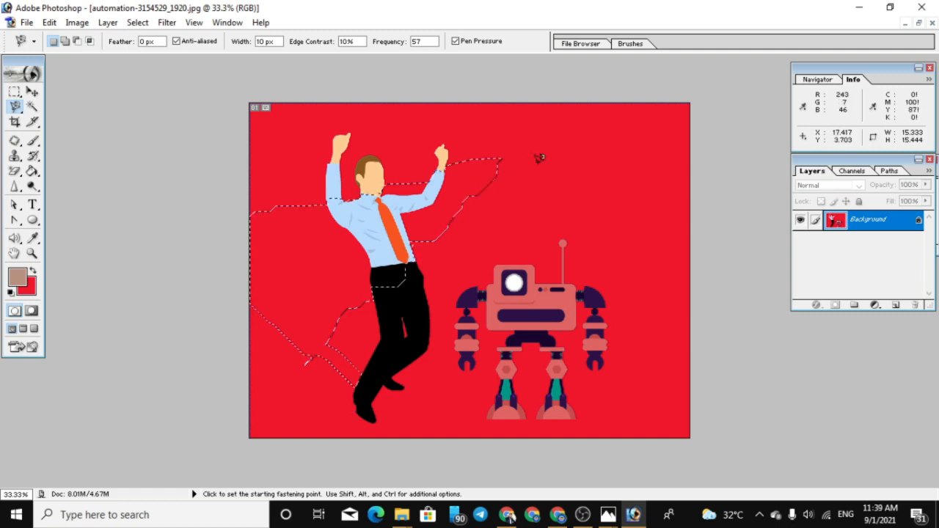
key(ctrl+d)
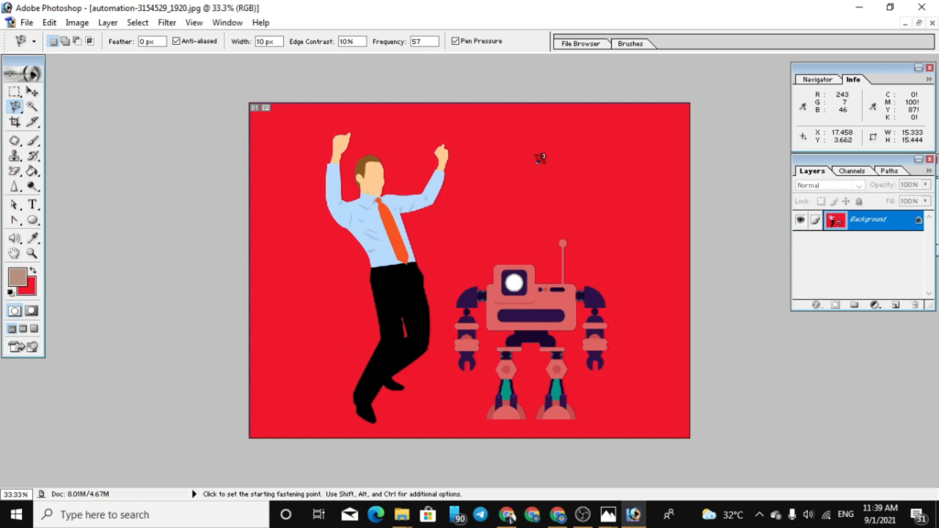
Try to trace the man's outer edge with the Magnetic Lasso from the lower leg up his back to the raised arm
double_click(538, 162)
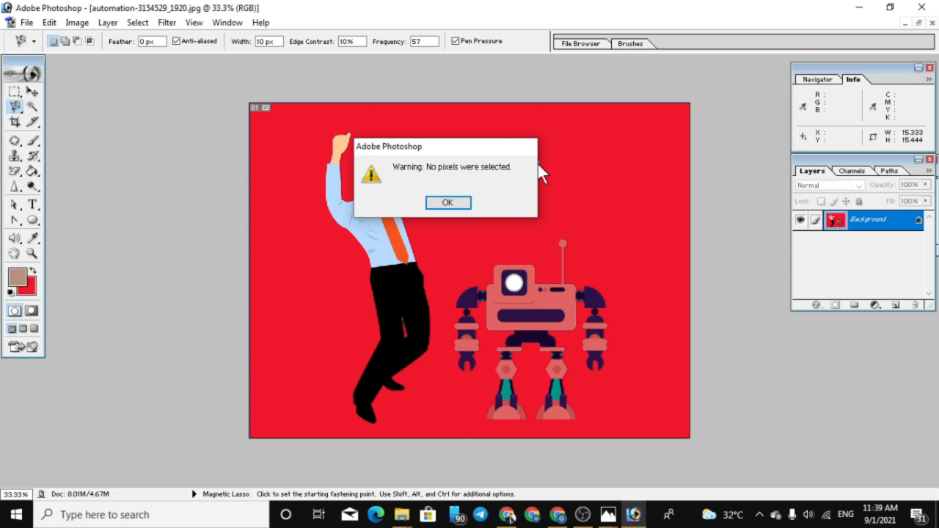
click(444, 205)
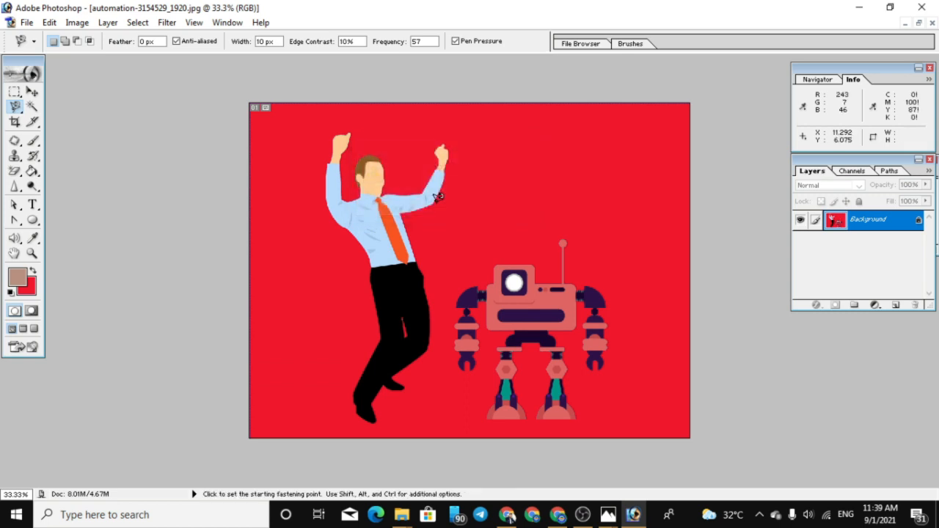
click(353, 394)
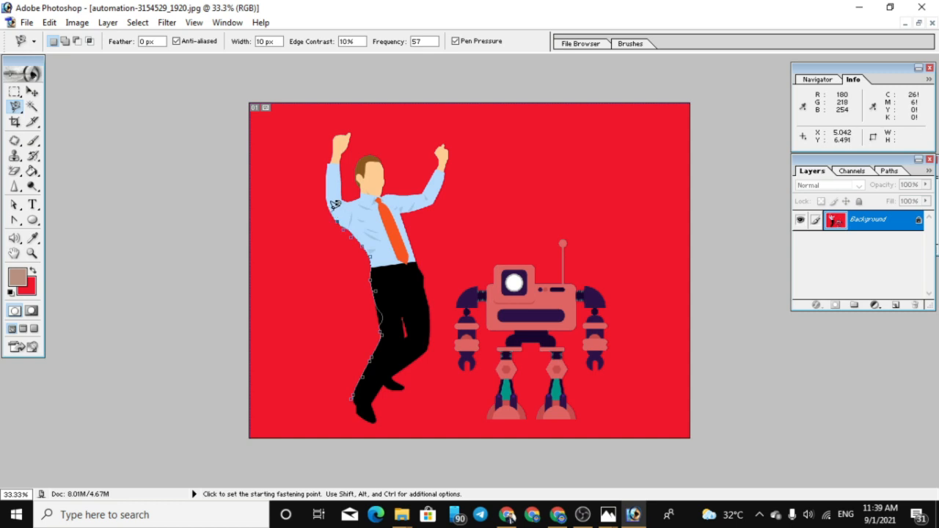
key(Escape)
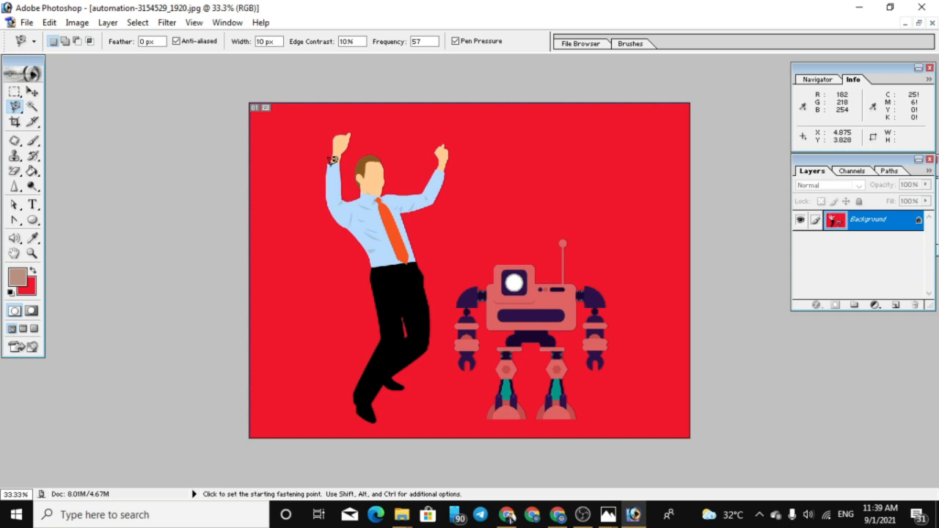
Switch to remove.bg in Chrome and check the requirements for downloading the woman's cut-out in HD
click(558, 514)
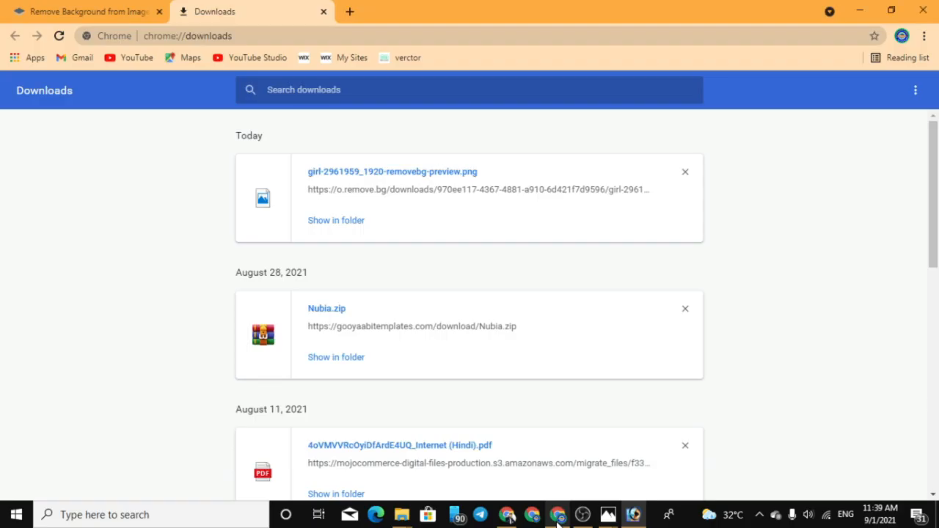
click(92, 11)
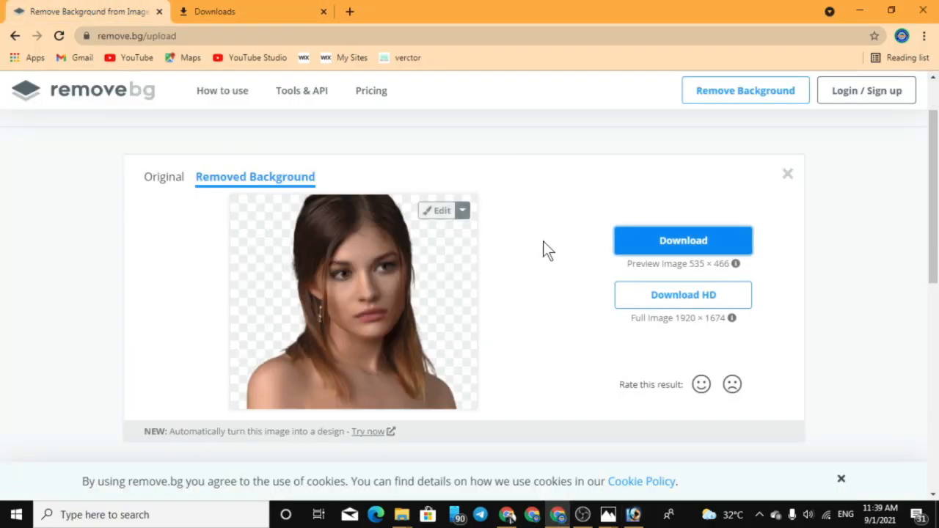
click(666, 301)
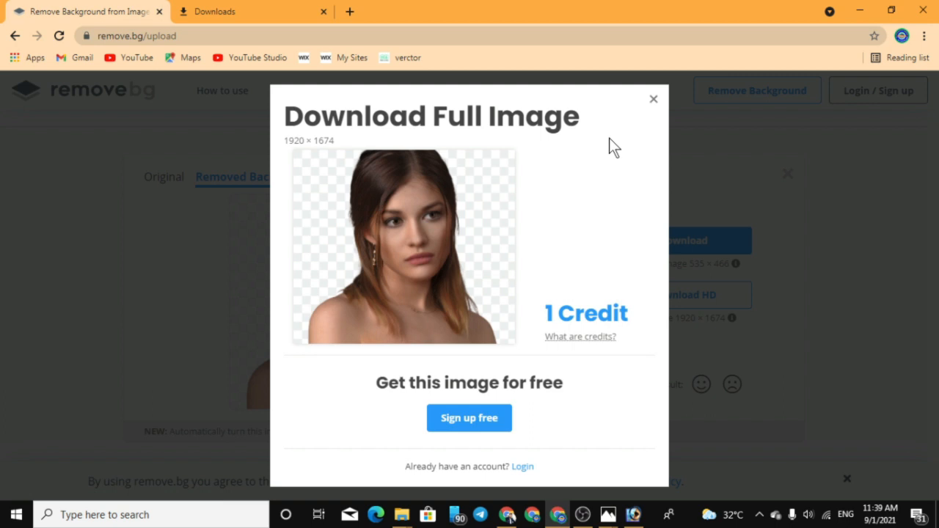
click(652, 101)
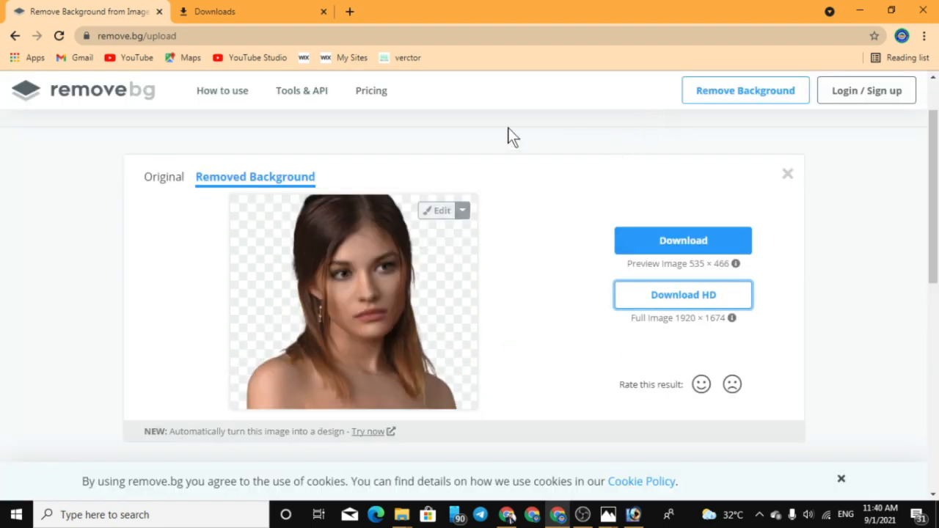
Review the remove.bg pricing plans and return to the page with the background-free portrait
click(361, 93)
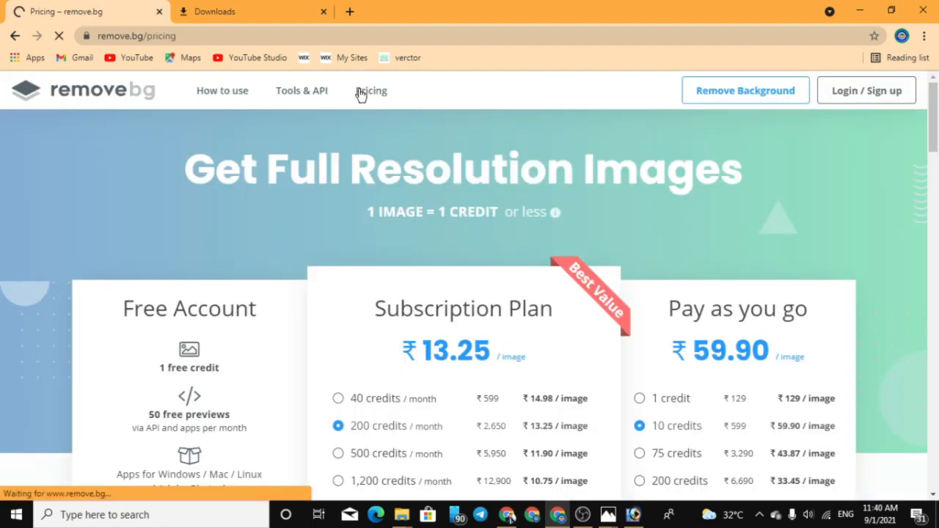
scroll(369, 305, down, 2)
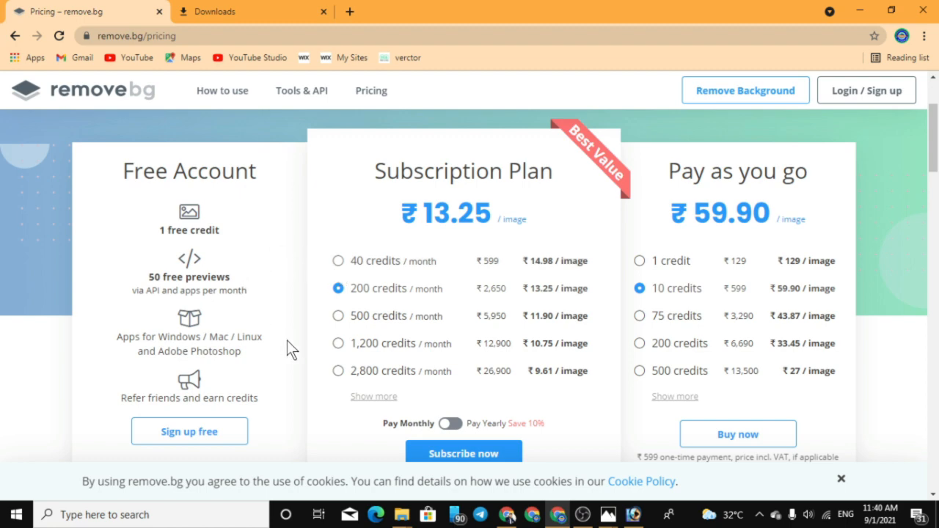
scroll(287, 340, down, 2)
scroll(240, 292, up, 4)
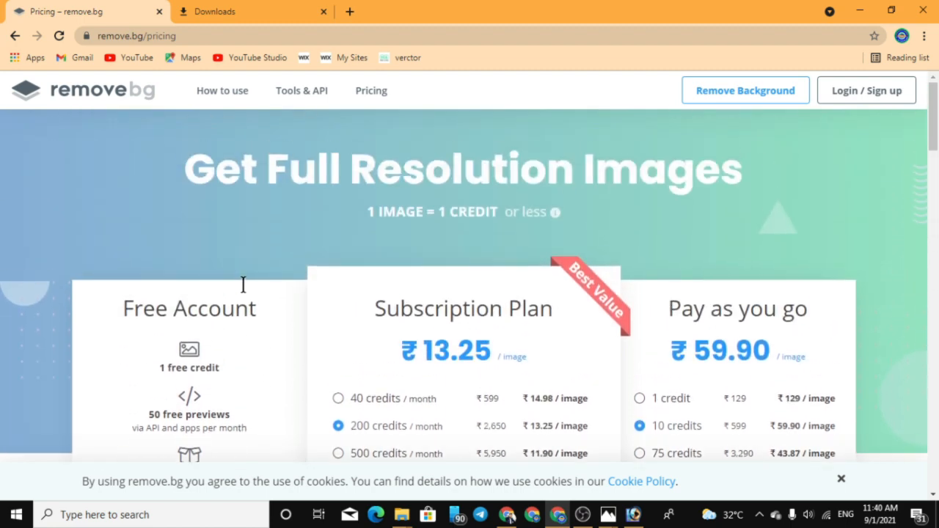
click(17, 35)
scroll(479, 214, up, 10)
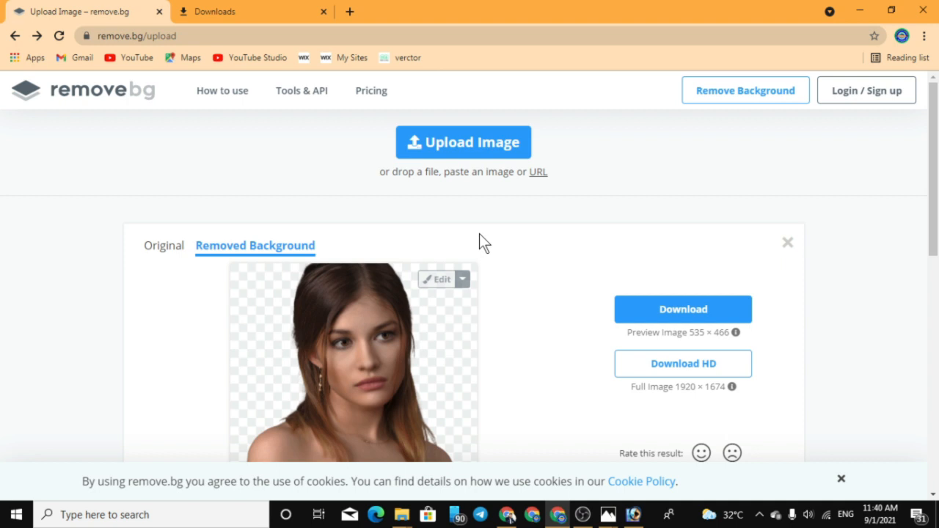
Switch back to Photoshop and select the illustration's red background with the Magic Wand at tolerance 32
click(635, 515)
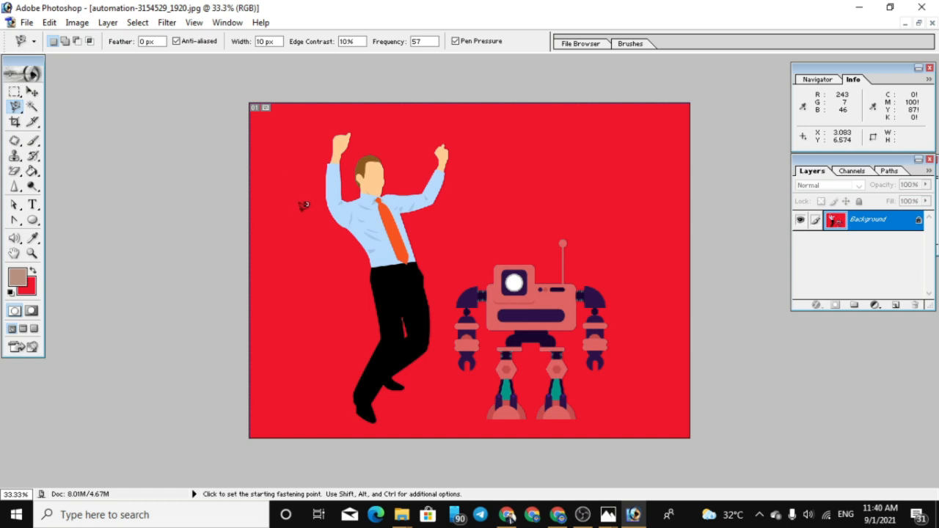
click(32, 107)
click(577, 184)
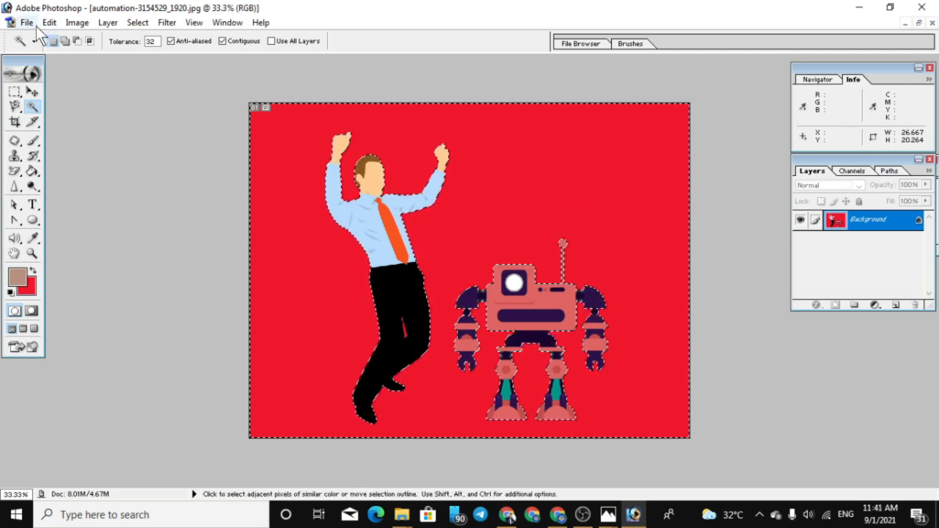
Set the background colour to green 2CD65C and fill the selected backdrop with it
click(32, 238)
click(33, 288)
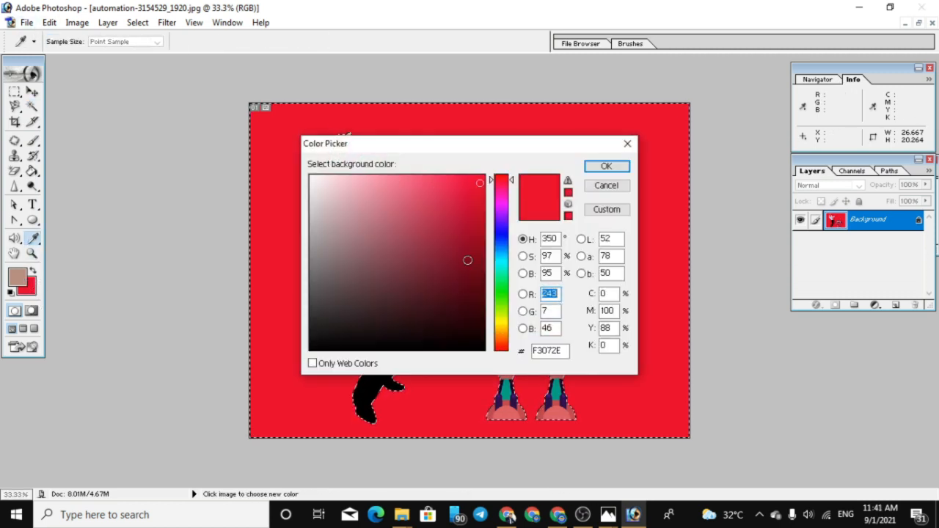
click(508, 285)
click(449, 203)
click(607, 167)
key(w)
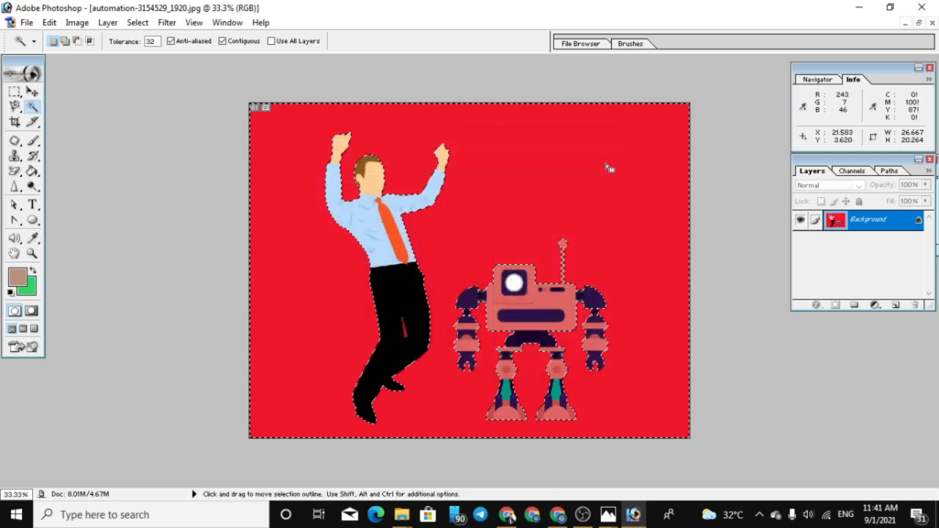
key(Delete)
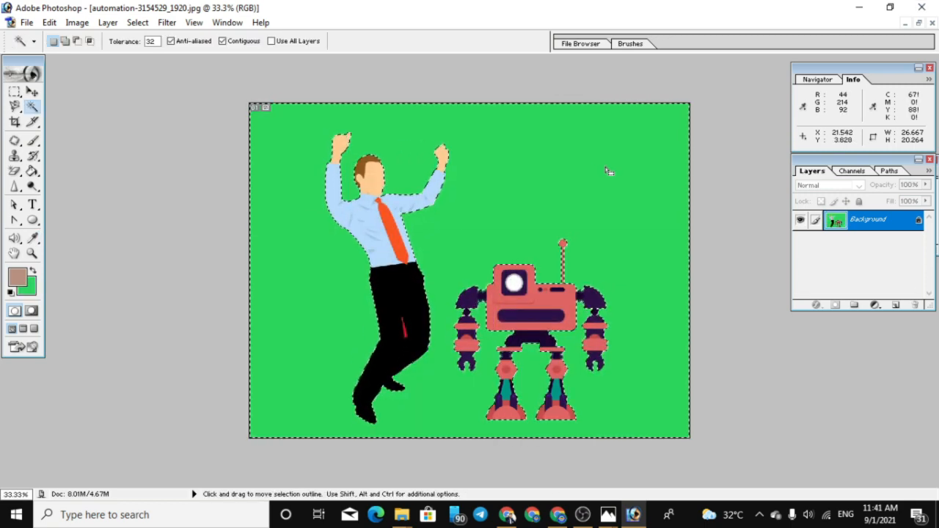
Create a new blank white document and place its window beside the illustration
click(27, 22)
click(40, 42)
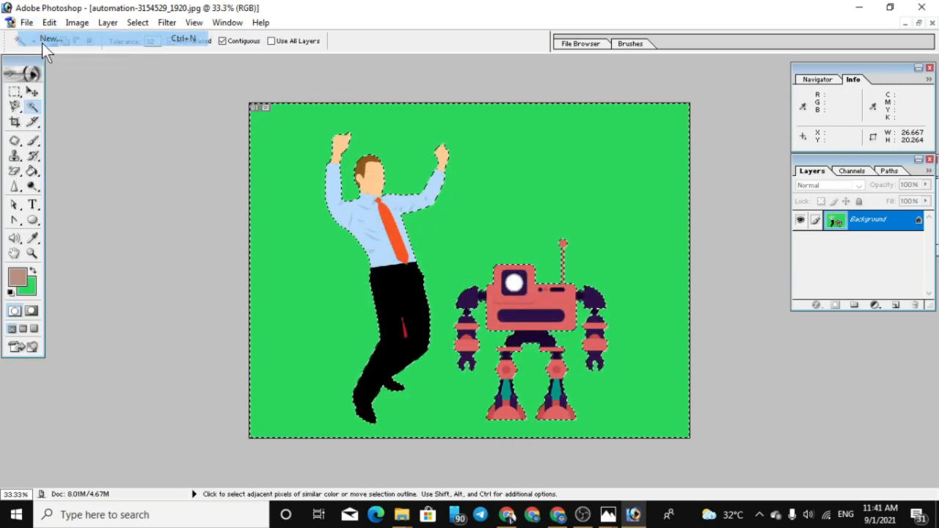
click(685, 122)
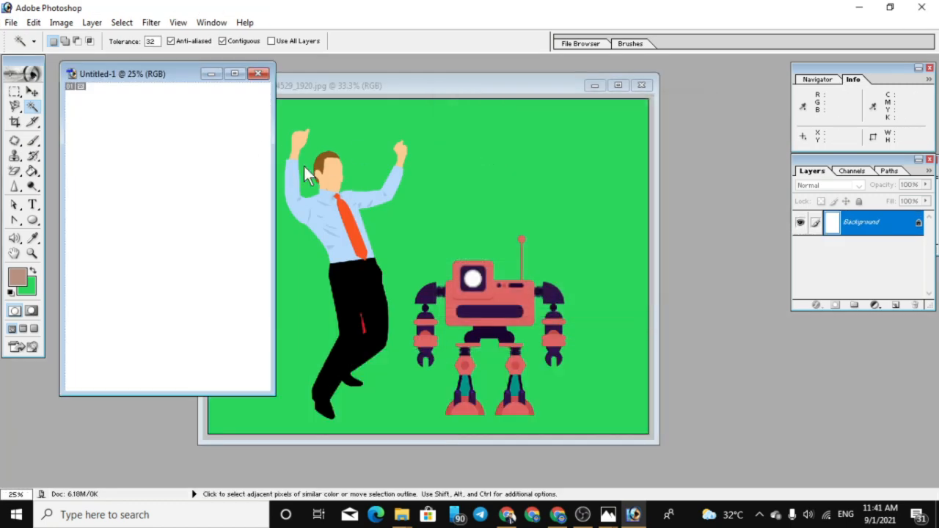
drag(162, 72, 827, 159)
Try to copy the green-backed illustration into the new document with the Move tool, and undo it
click(33, 91)
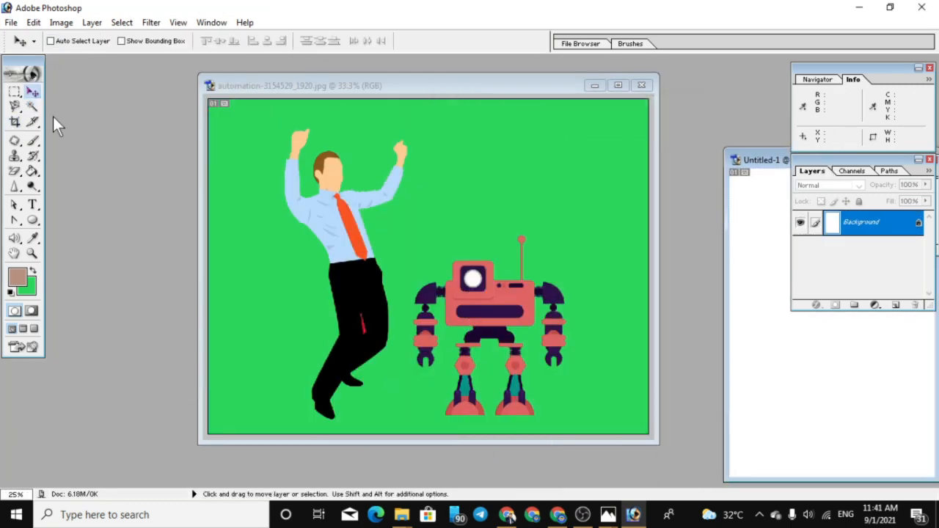
click(247, 283)
drag(348, 297, 839, 360)
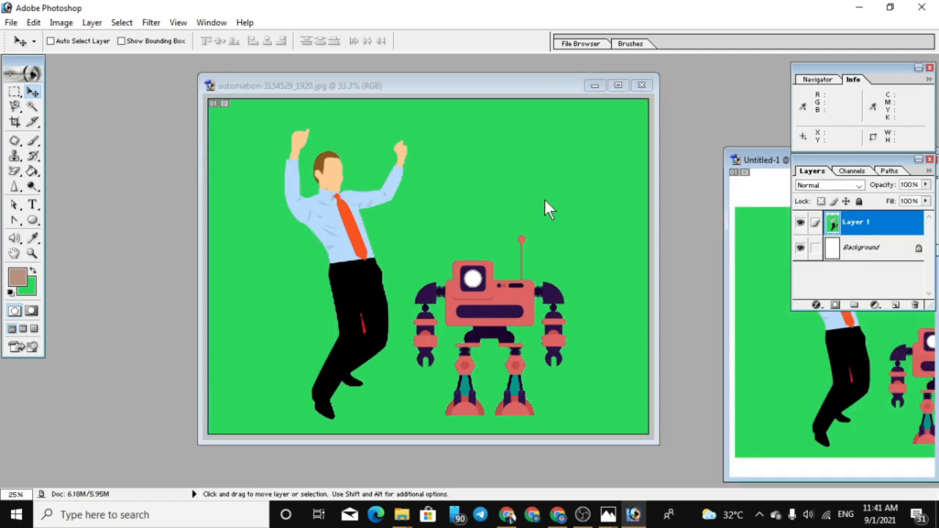
key(ctrl+z)
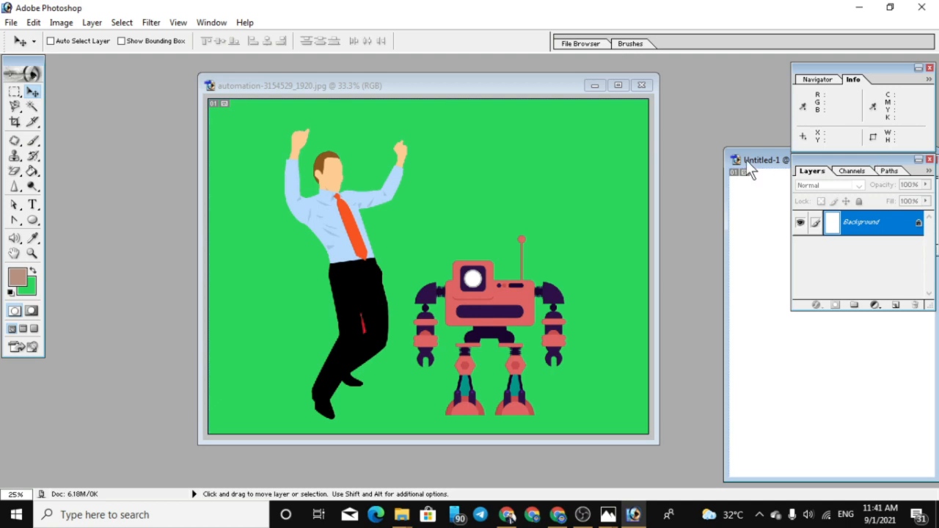
Maximize the illustration, set the background colour to near-white (RGB 245, 249, 246) and fill the selected backdrop with it
drag(746, 160, 699, 143)
double_click(587, 85)
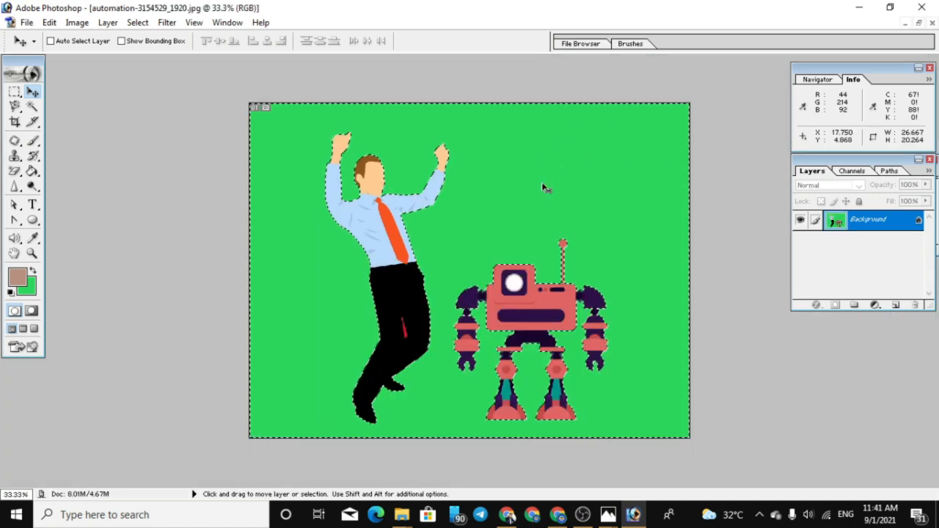
click(28, 287)
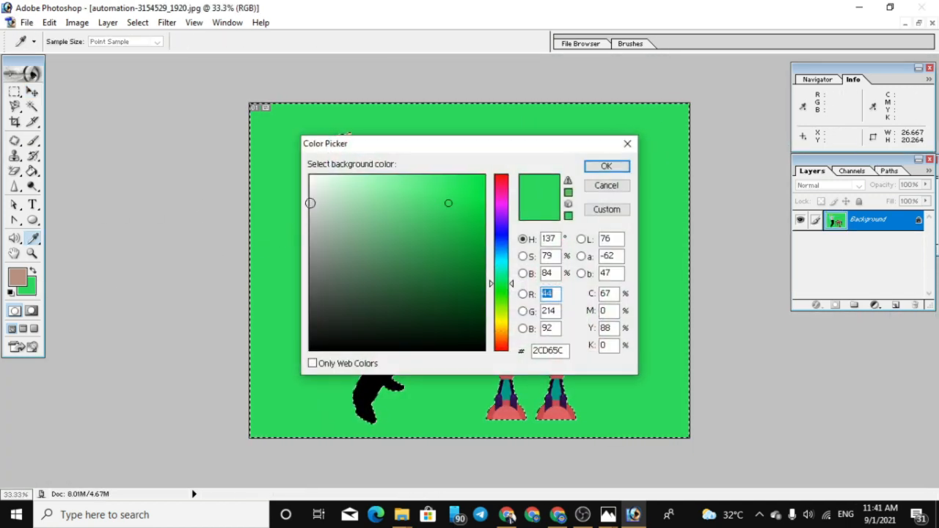
click(312, 179)
click(607, 166)
key(v)
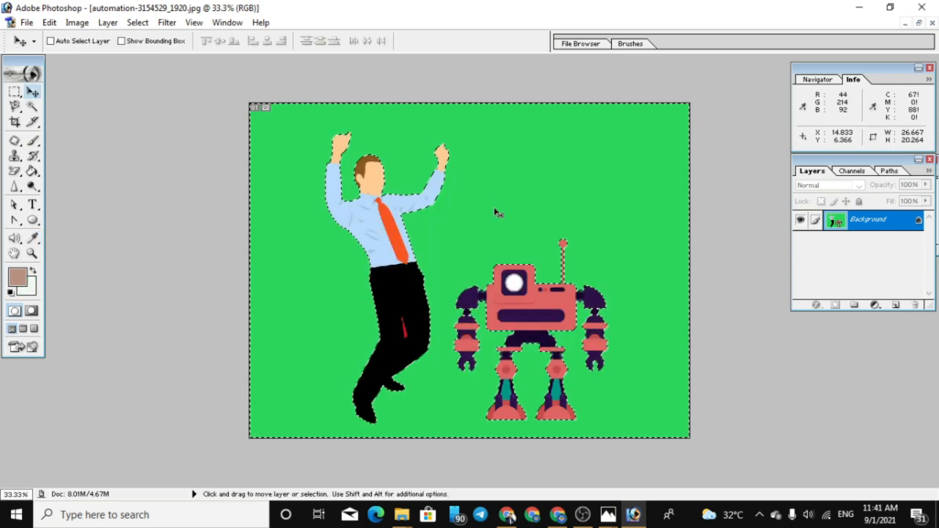
key(Delete)
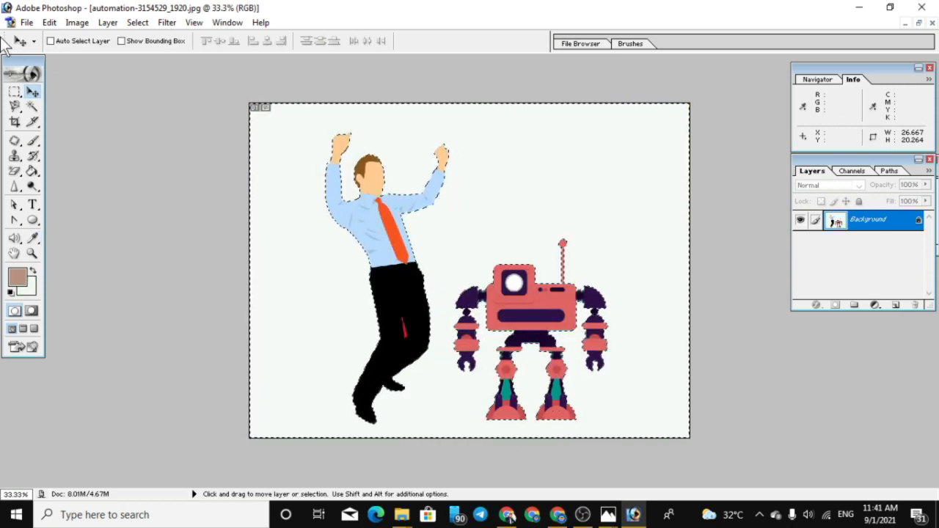
click(27, 22)
click(45, 39)
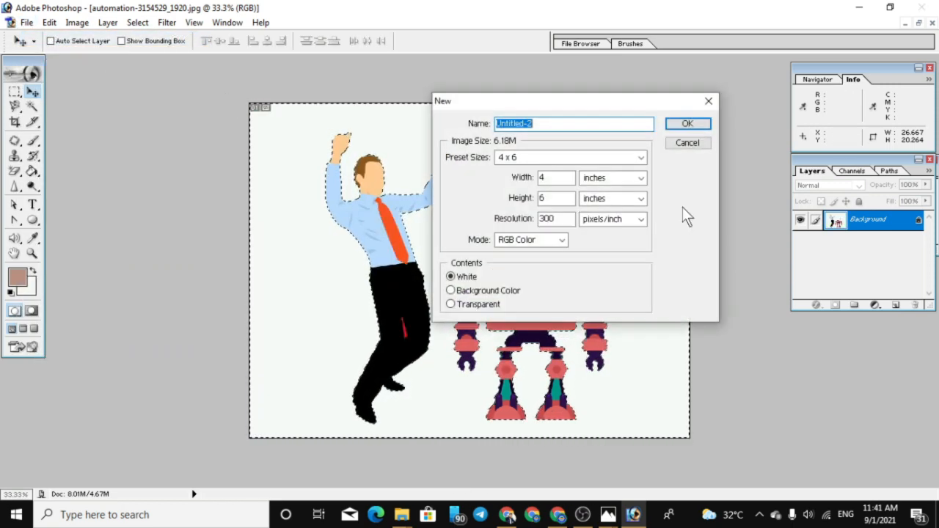
click(679, 120)
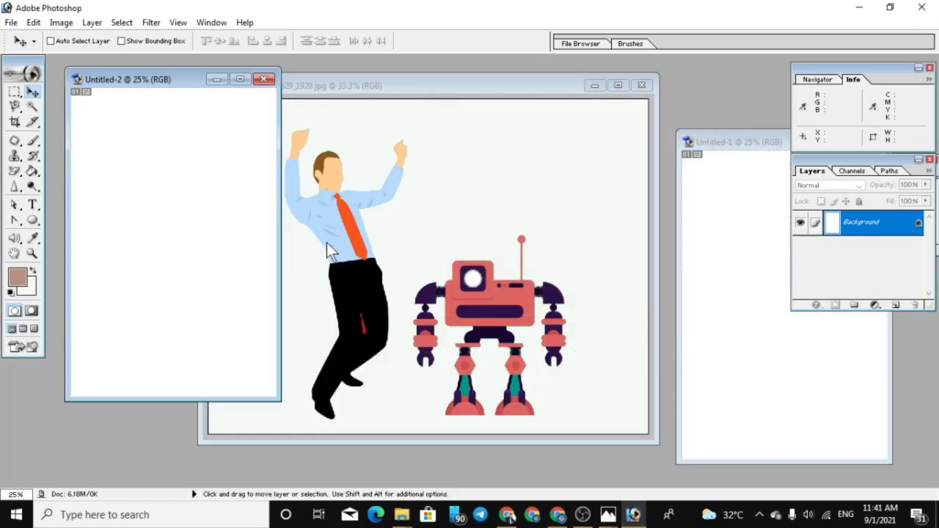
click(262, 79)
Copy the near-white illustration into the blank document with the Move tool, maximize that document and shift the layer to the page's upper part
drag(305, 218, 757, 334)
drag(734, 147, 434, 132)
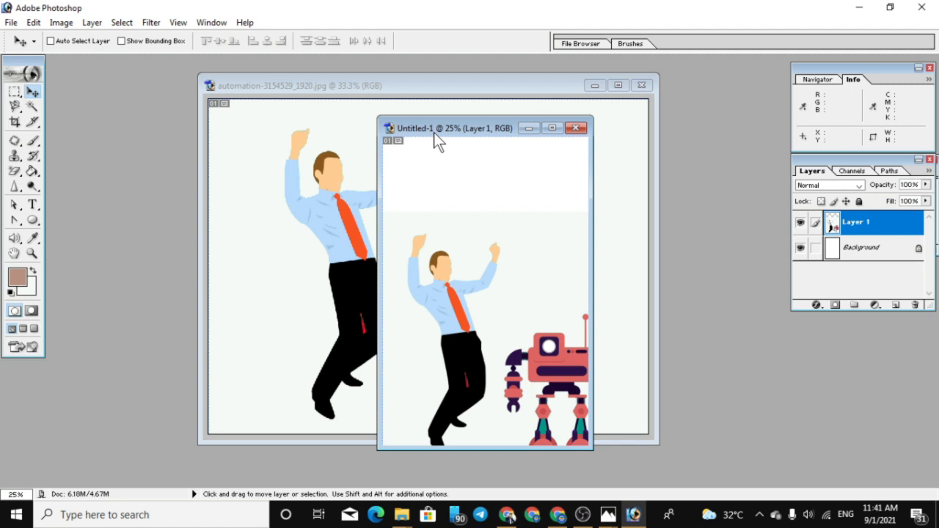
click(554, 131)
drag(517, 366, 487, 292)
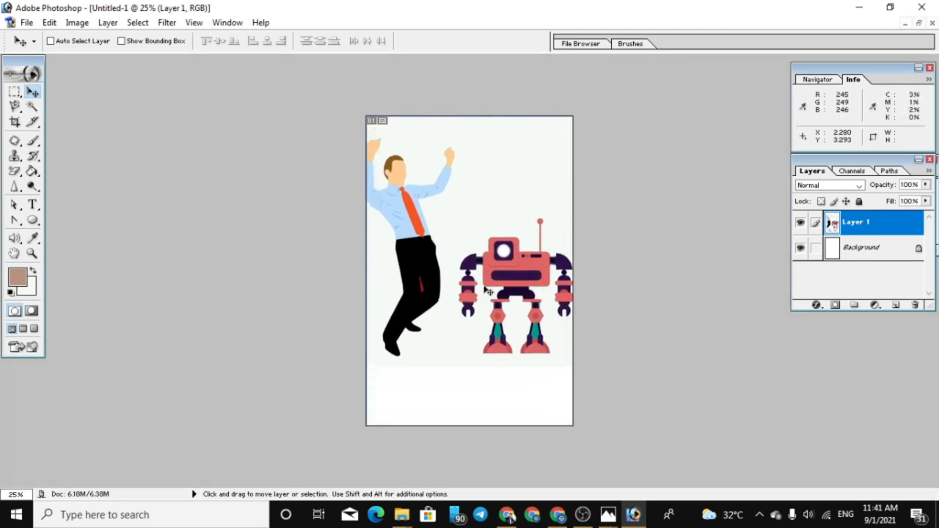